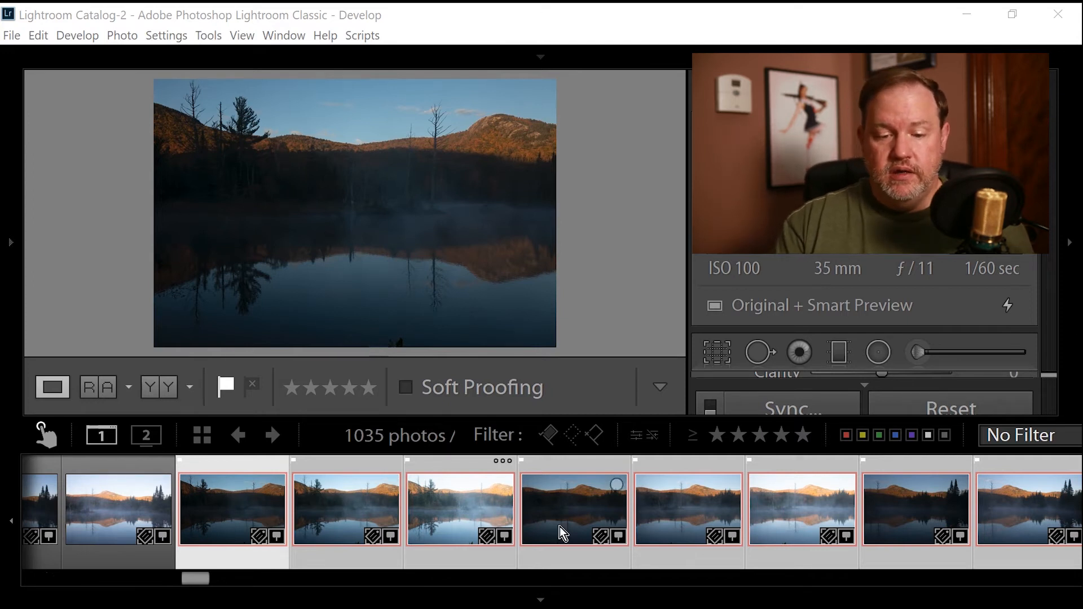
- Review the selected bracketed lake exposures in the filmstrip from the first frame to the last
scroll(560, 526, "down", 3)
scroll(614, 526, "down", 3)
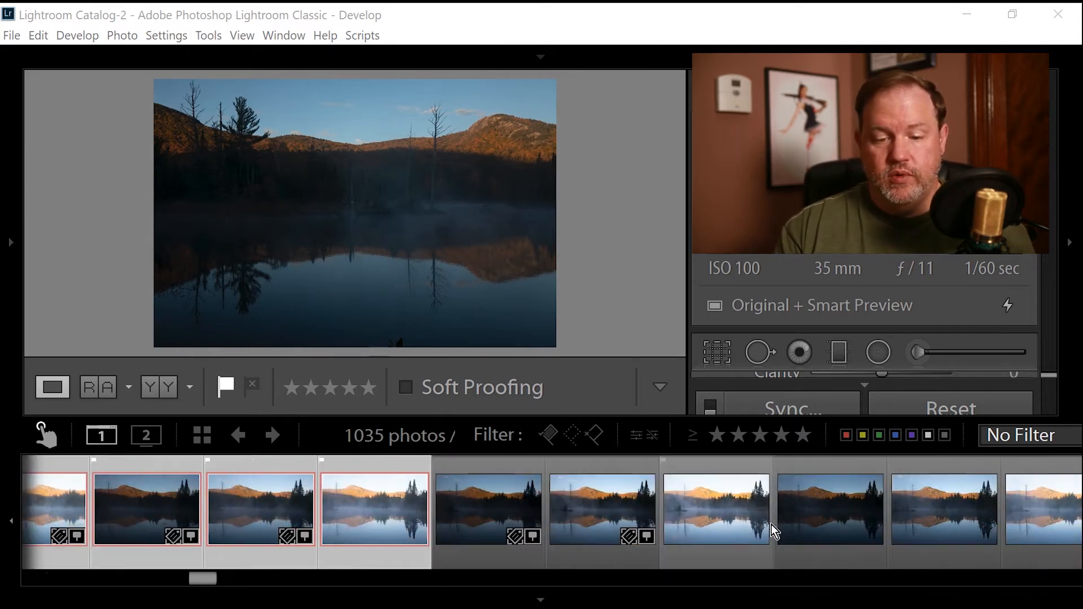
scroll(521, 524, "up", 6)
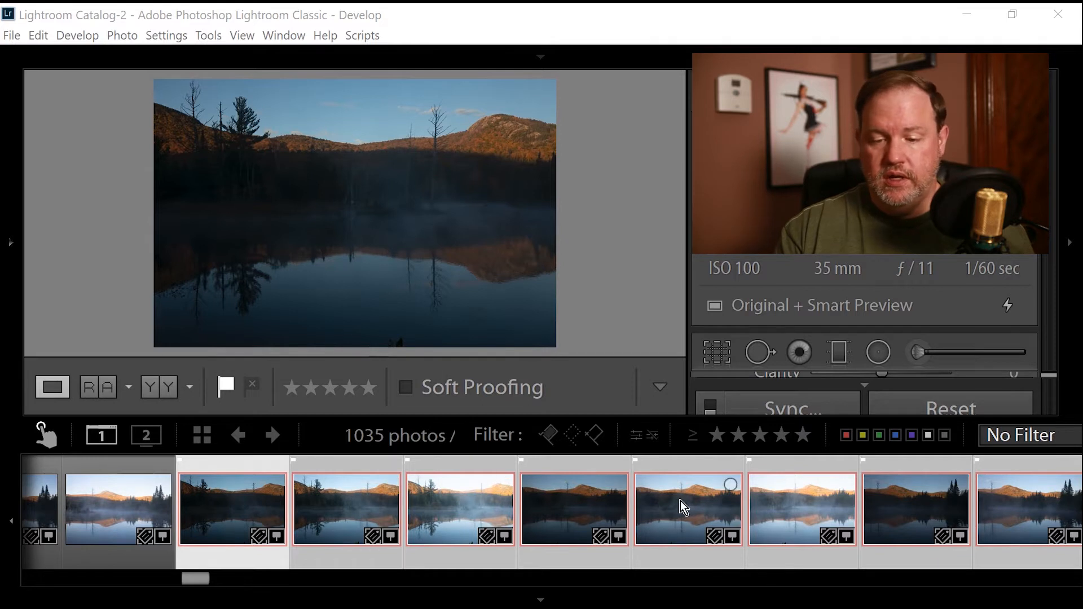
scroll(680, 500, "down", 3)
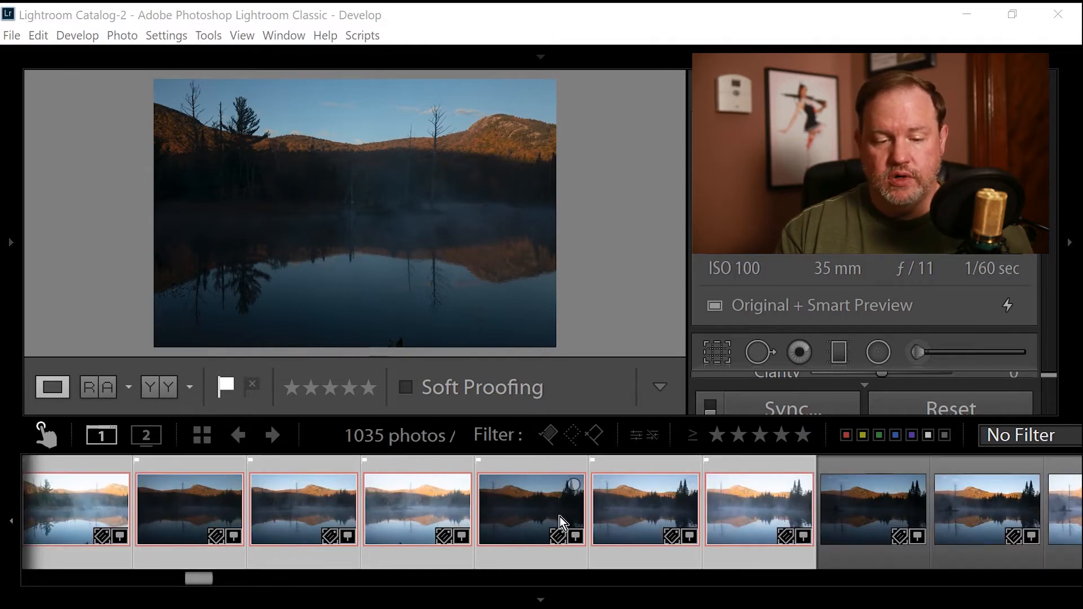
scroll(564, 515, "up", 3)
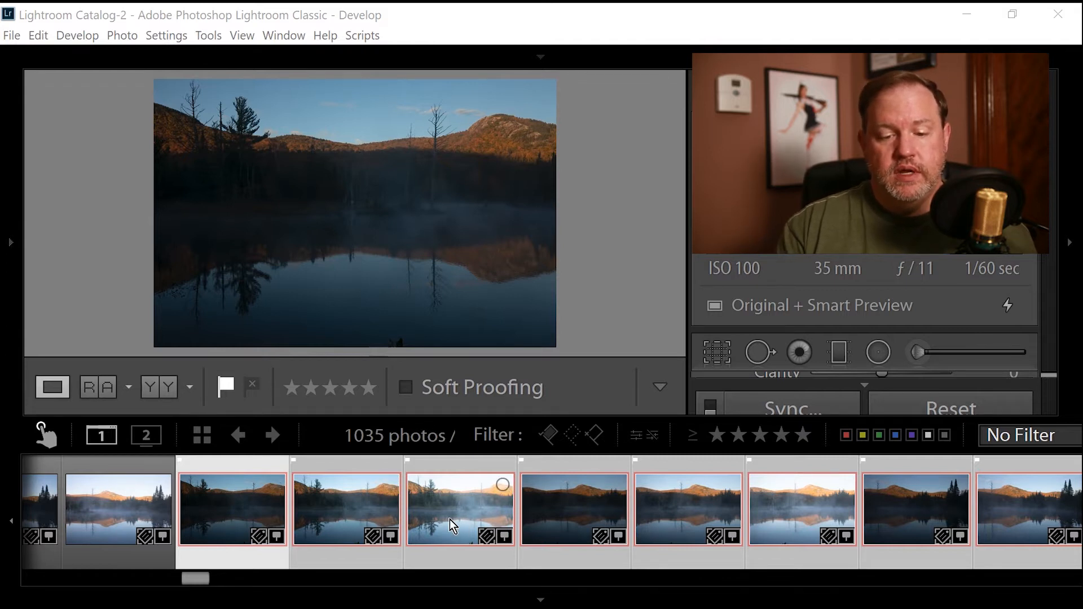
scroll(449, 519, "down", 3)
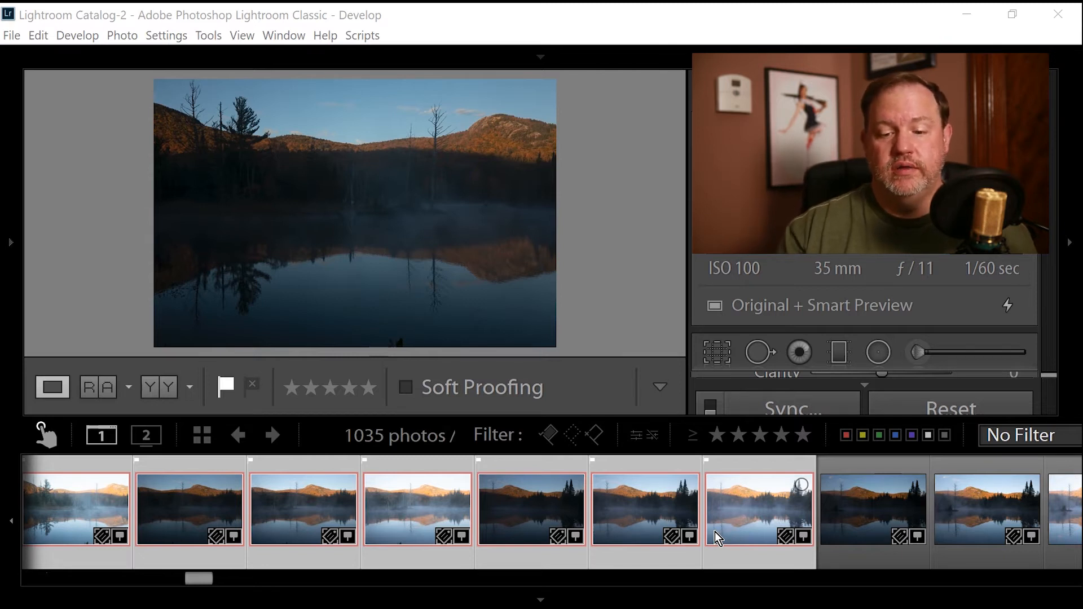
scroll(526, 503, "left", 3)
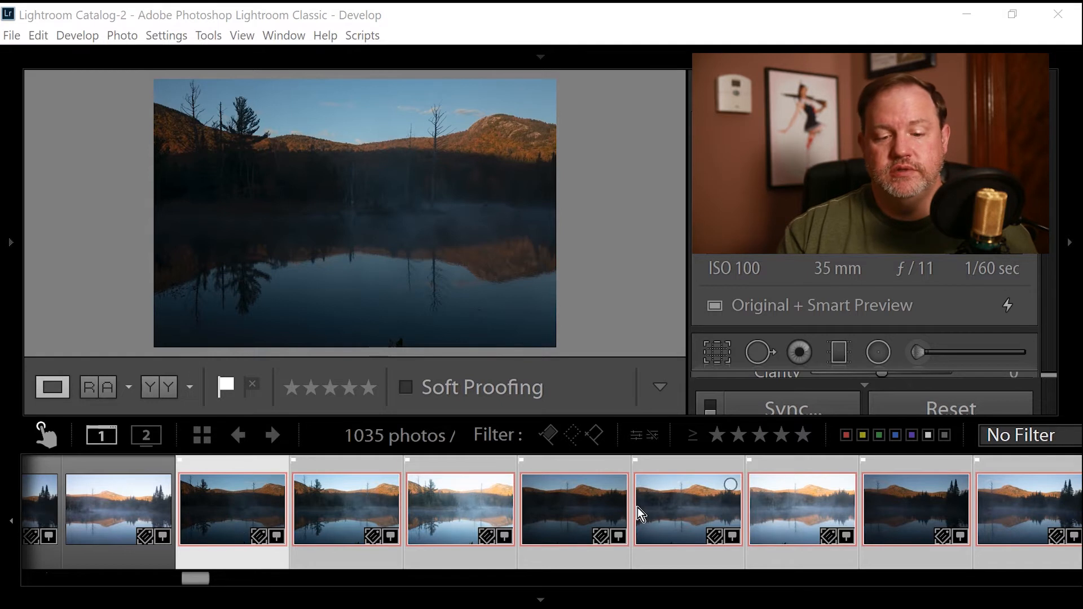
- Start an HDR Panorama merge of the selected bracketed lake photos
right_click(349, 502)
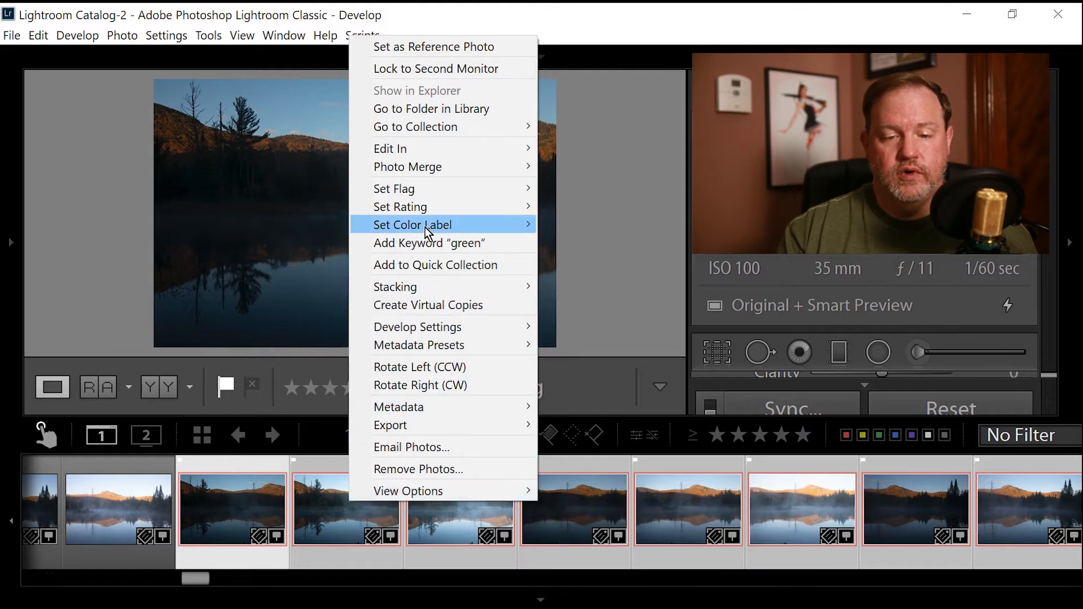
mouse_move(432, 168)
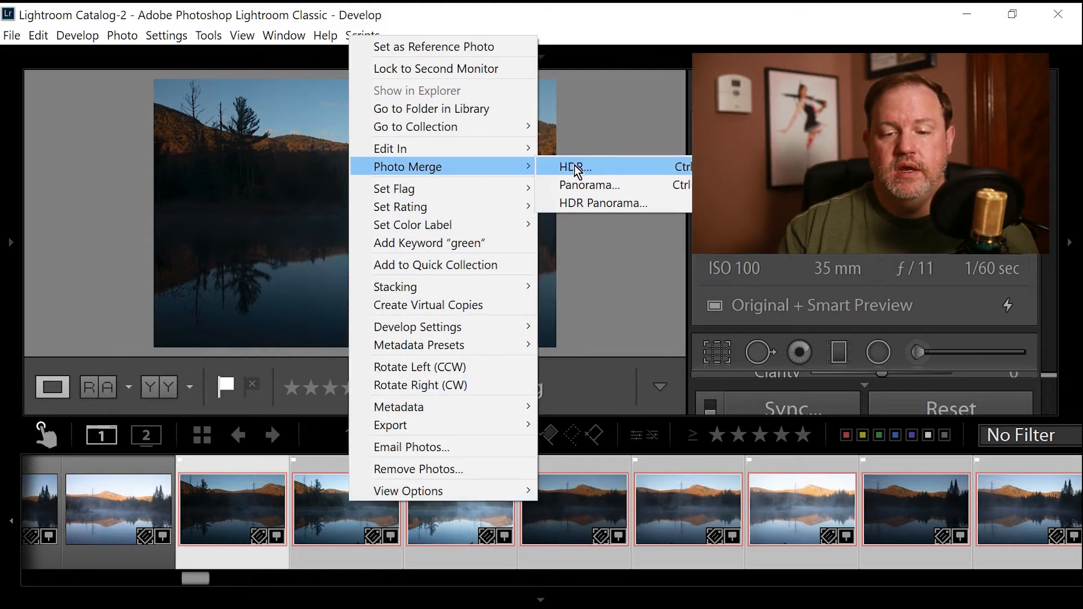
left_click(603, 204)
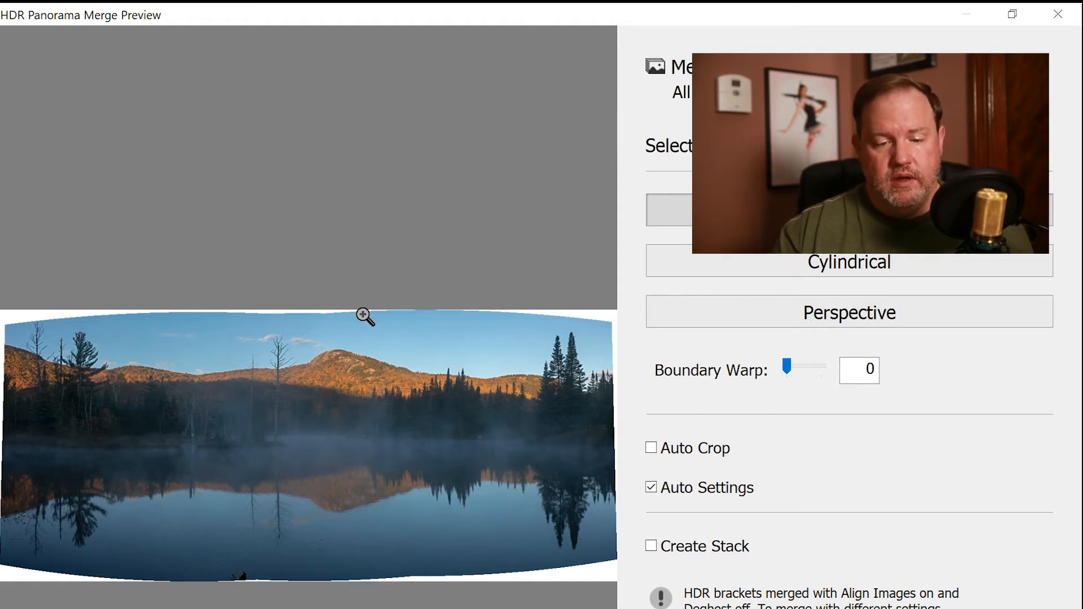
- Check the merged panorama preview for stitching quality and set the Boundary Warp to 100
left_click(283, 443)
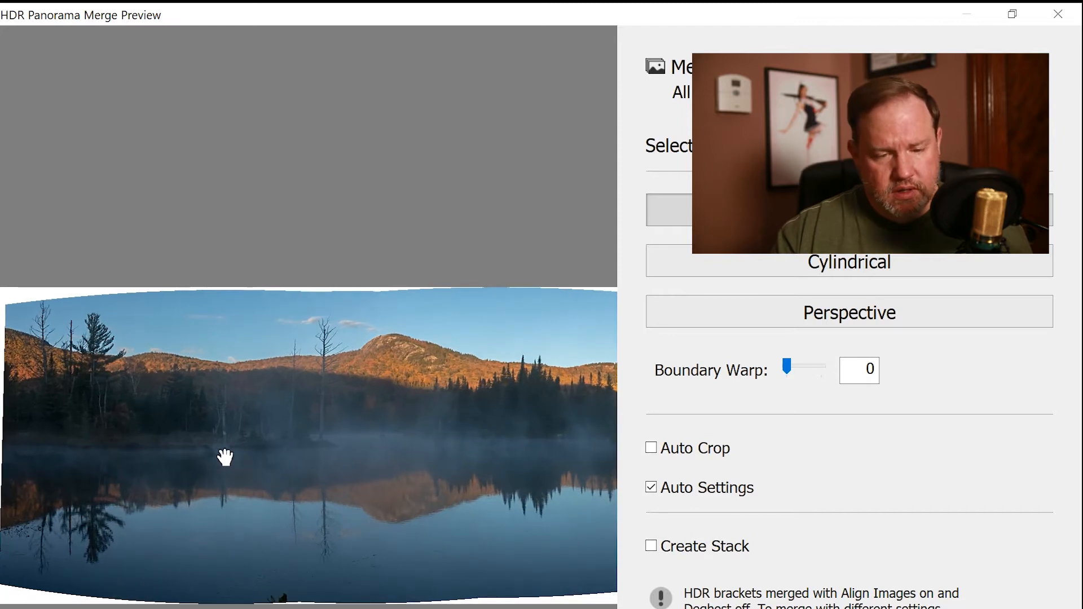
double_click(210, 444)
left_click_drag(445, 467, 126, 416)
left_click(100, 423)
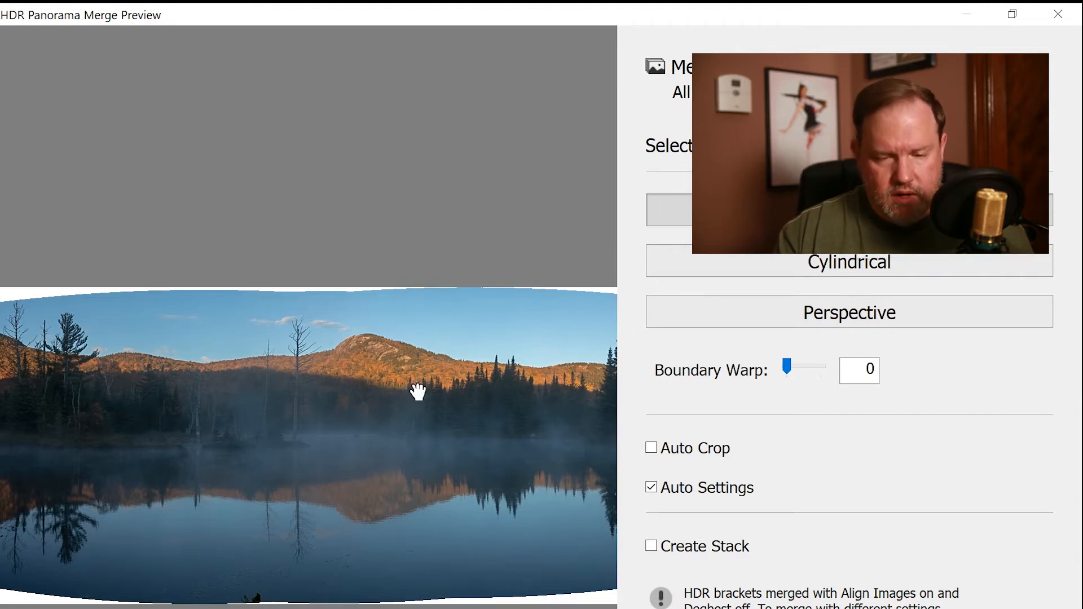
left_click_drag(538, 452, 532, 428)
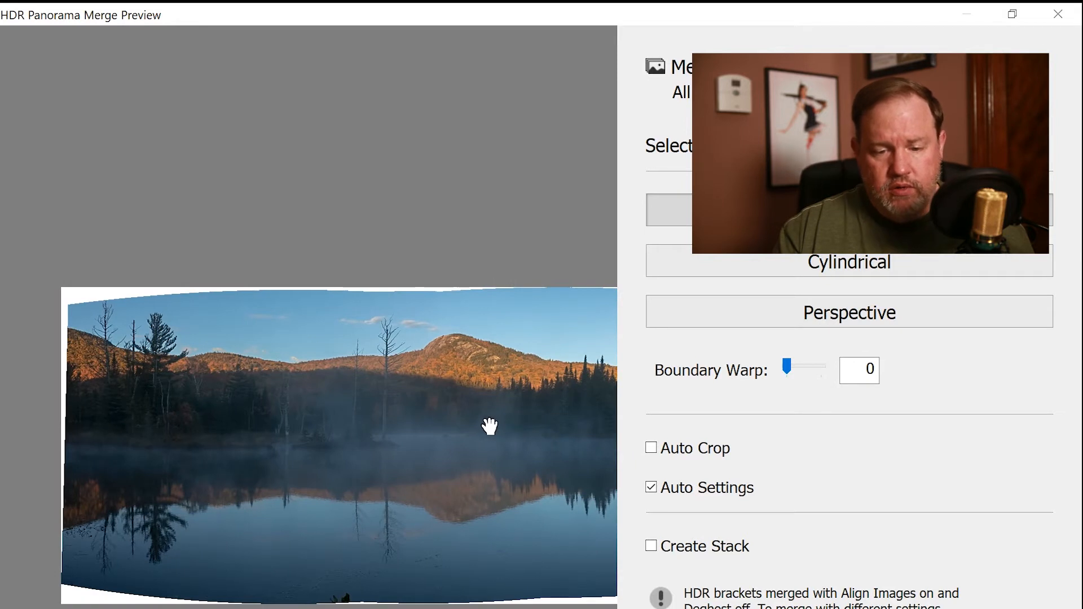
left_click_drag(485, 459, 386, 383)
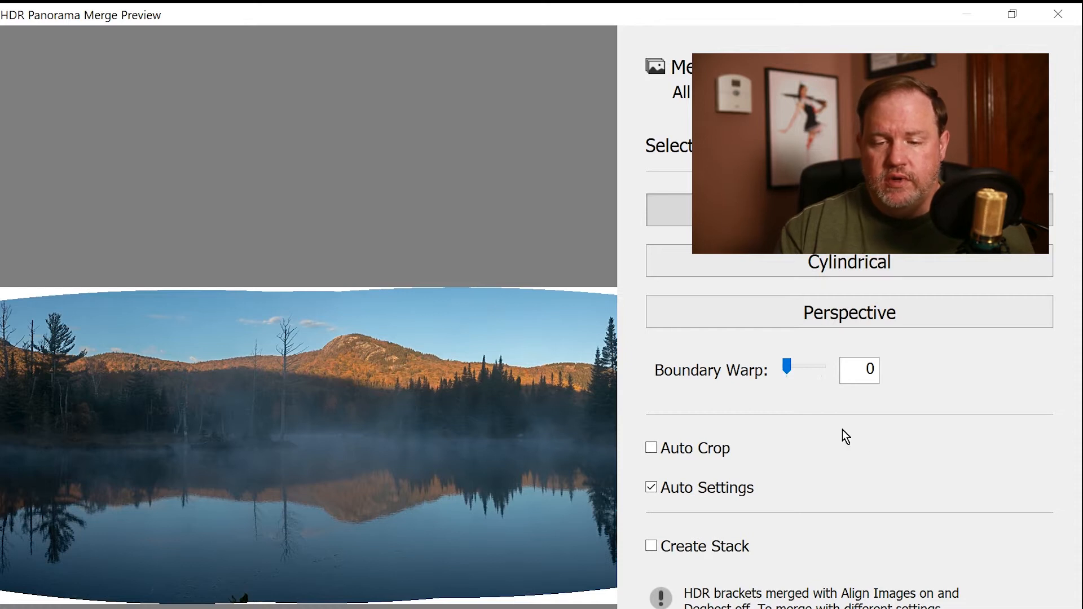
left_click_drag(787, 368, 980, 393)
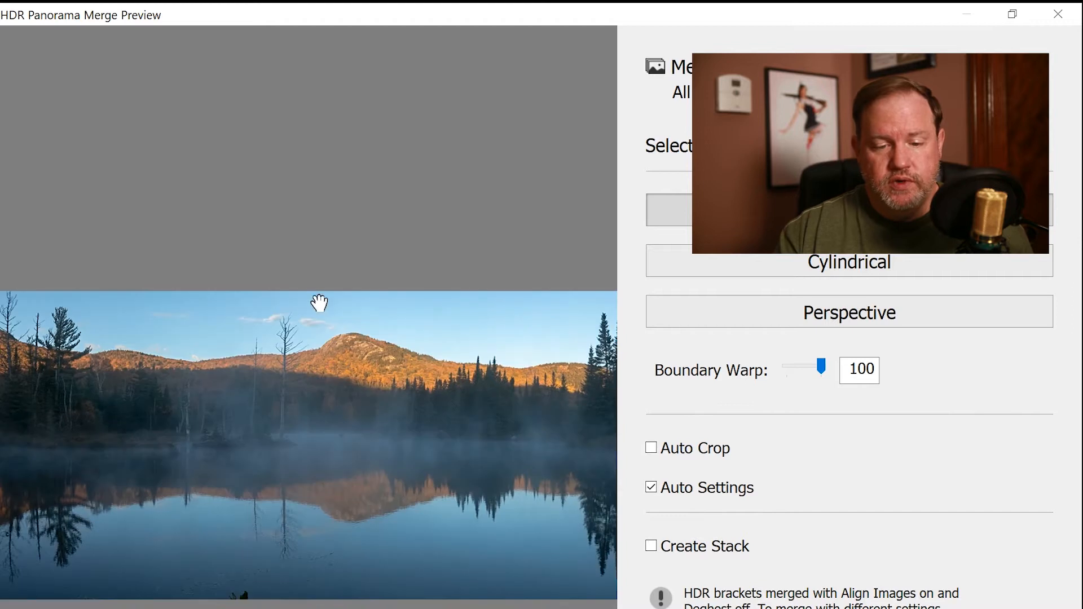
left_click_drag(363, 382, 394, 323)
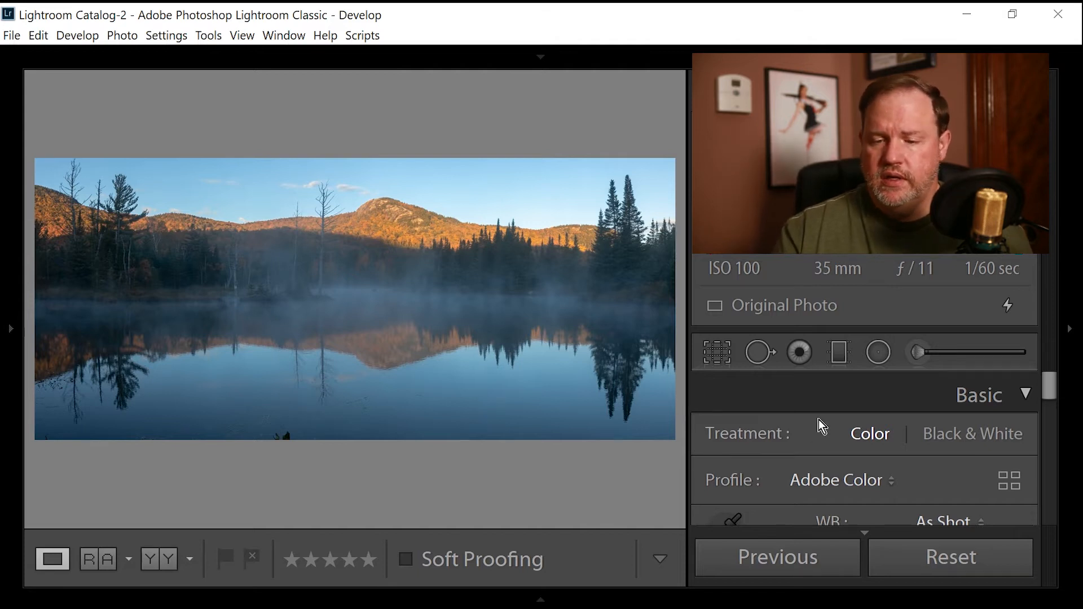
- Compare the Camera Standard and Camera Landscape profiles on the merged panorama and apply Camera Landscape
scroll(821, 424, "down", 1)
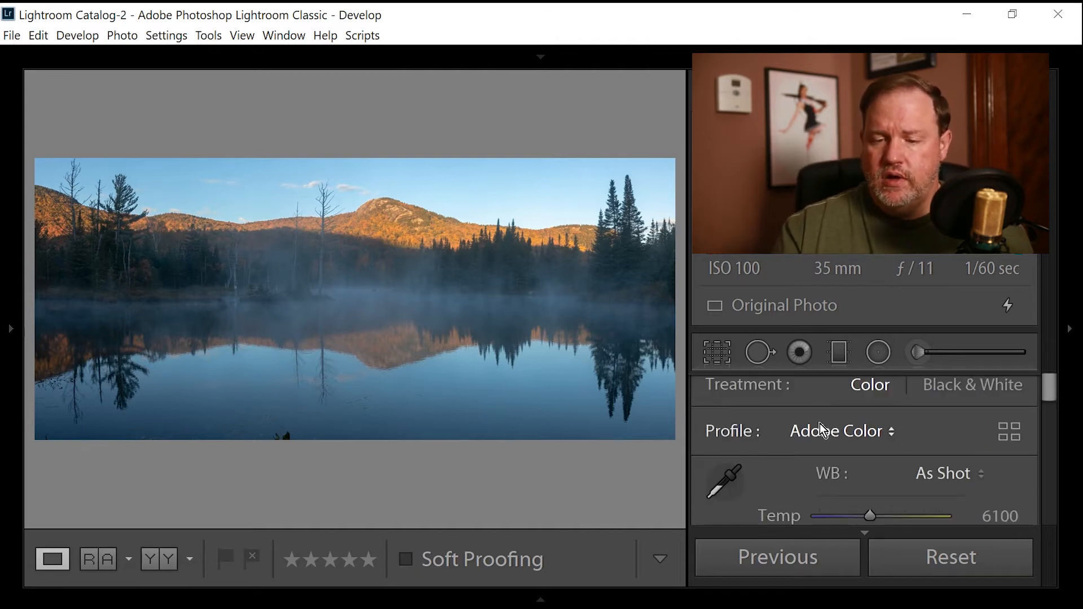
left_click(876, 439)
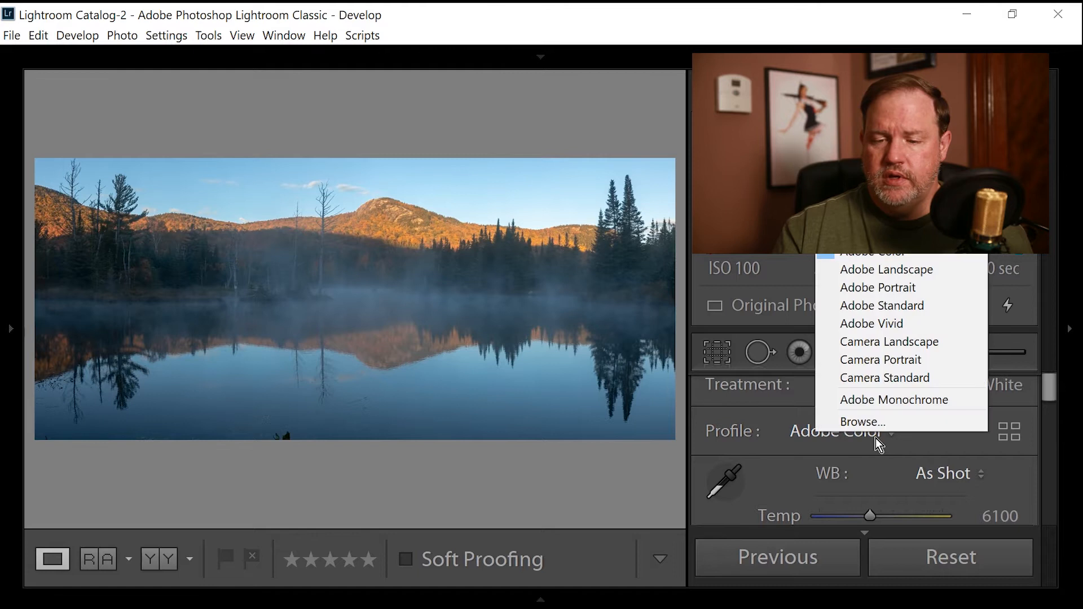
left_click(899, 379)
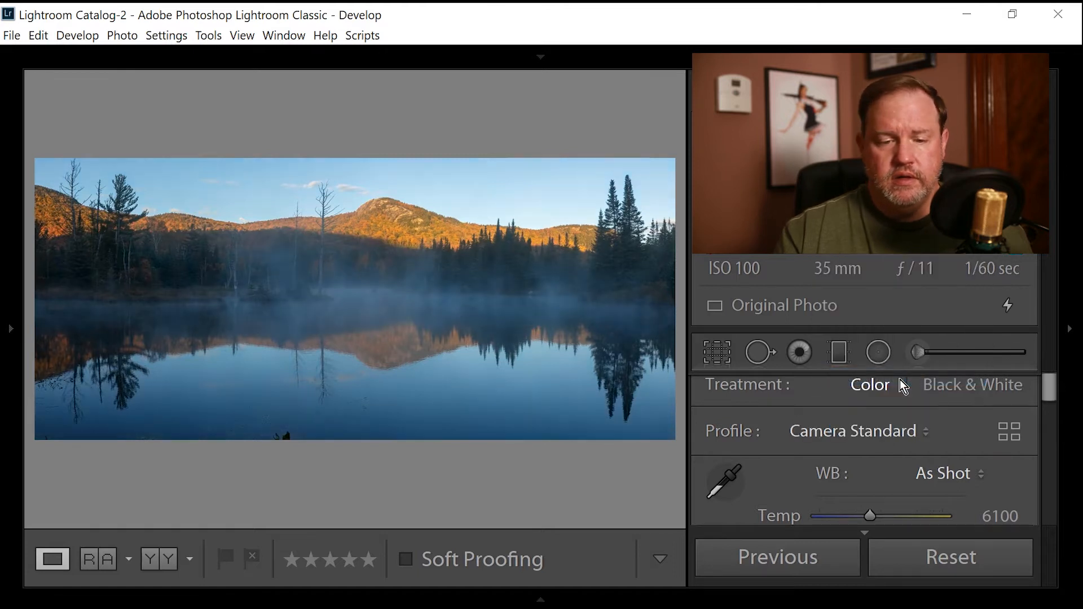
left_click(882, 440)
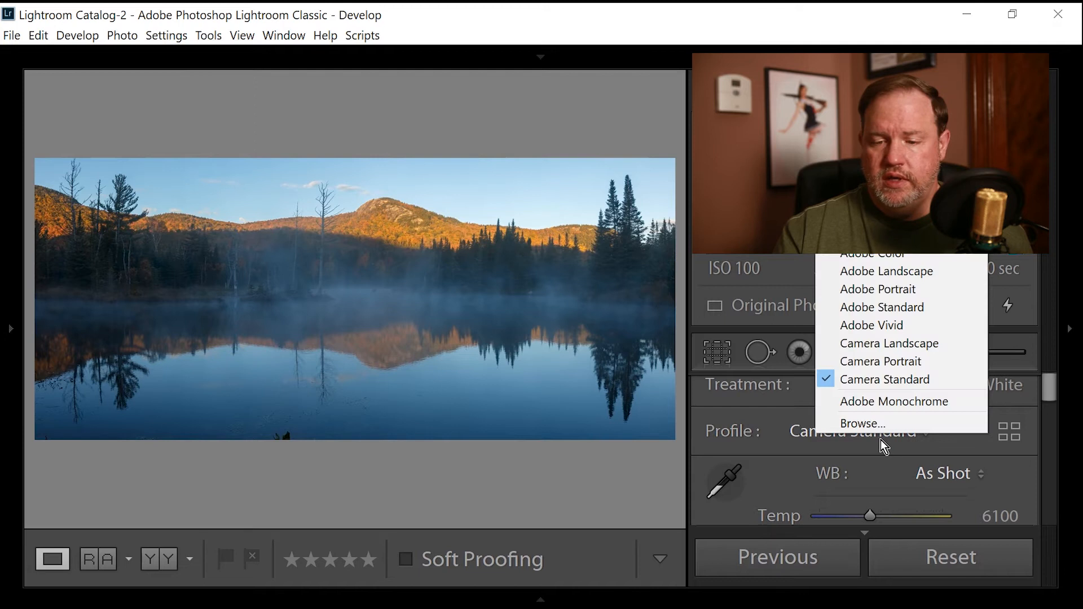
left_click(894, 345)
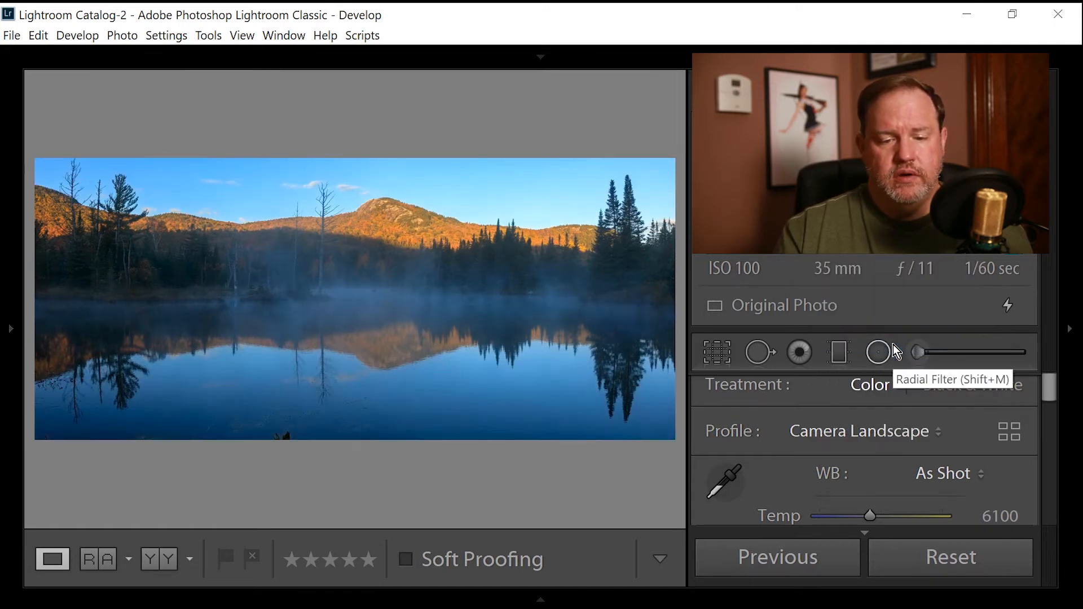
left_click(841, 431)
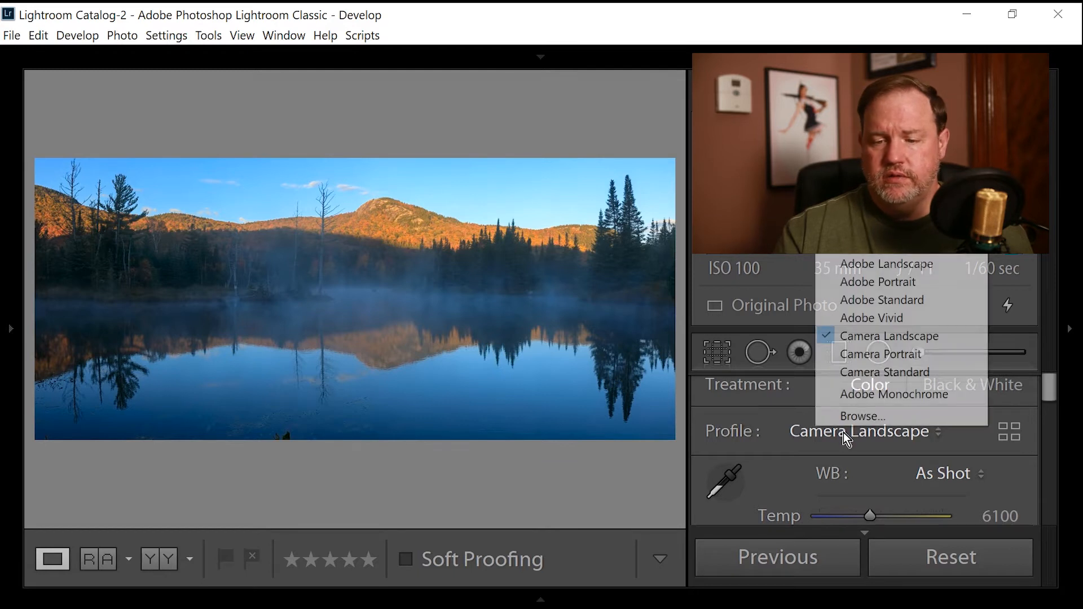
left_click(895, 371)
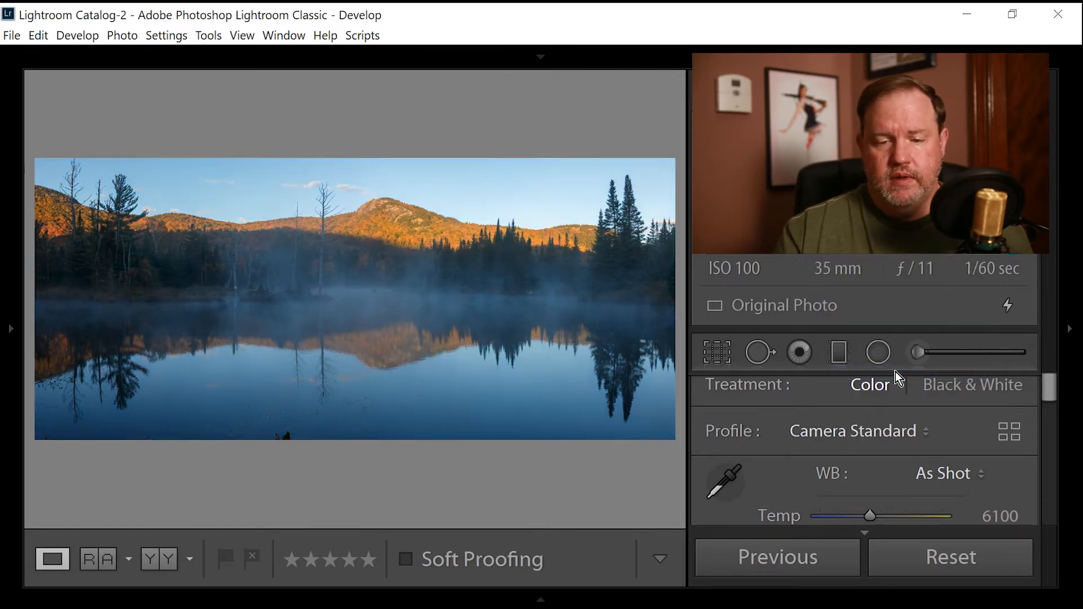
left_click(878, 432)
left_click(888, 331)
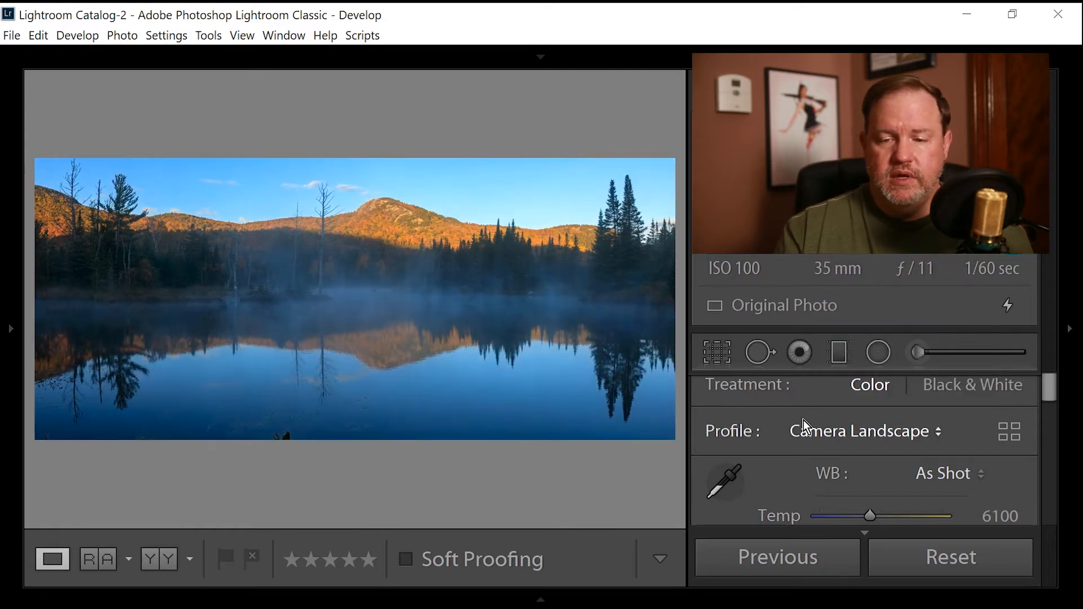
- Try the Daylight white balance, switch it to Auto, and set the temperature to 7000
scroll(762, 441, "down", 2)
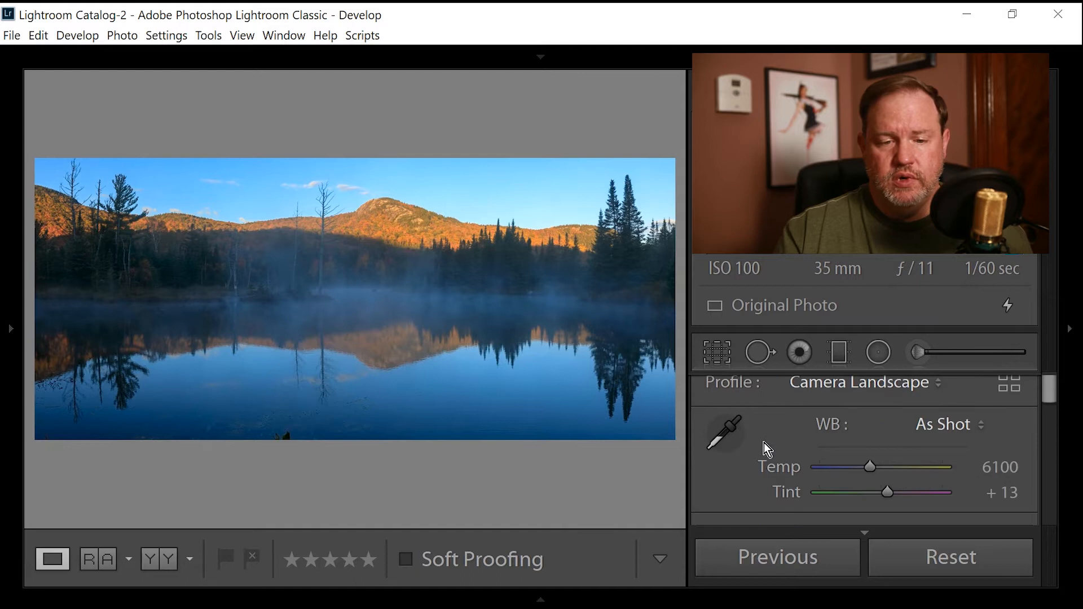
scroll(784, 439, "up", 2)
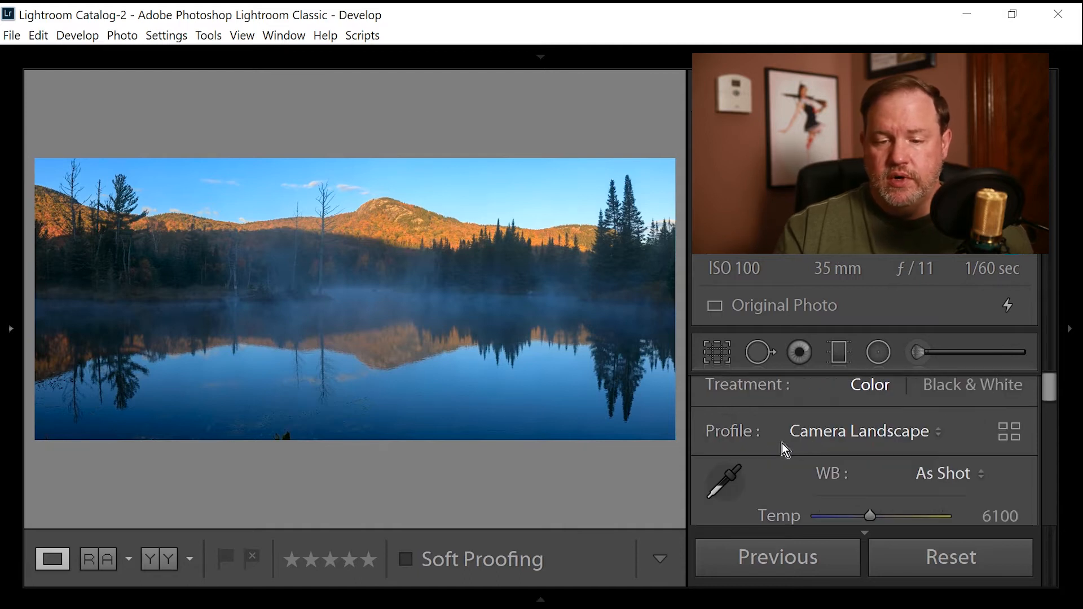
scroll(774, 449, "down", 2)
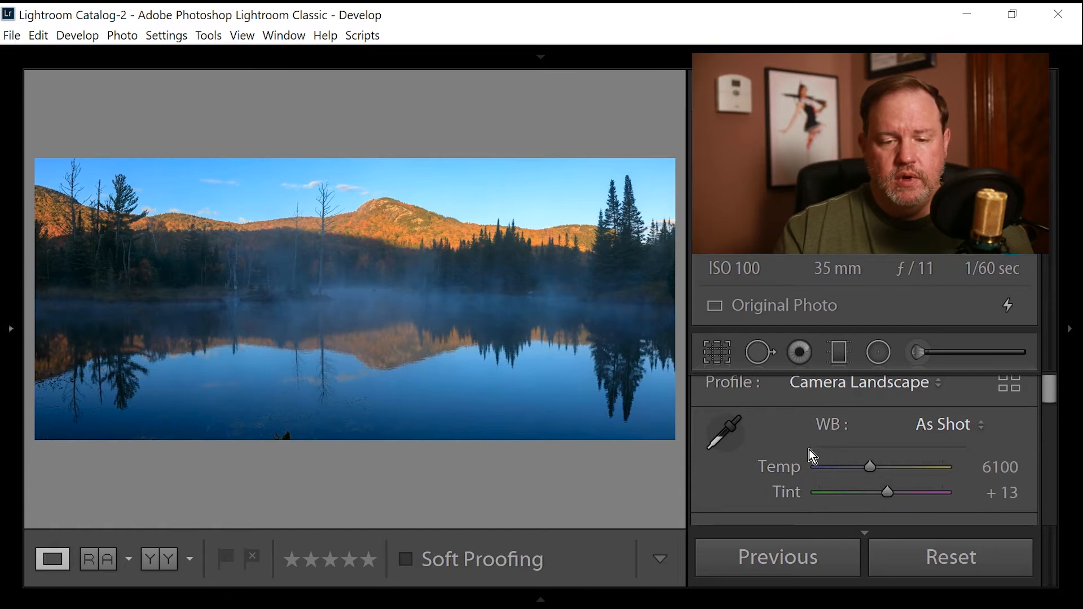
left_click(949, 430)
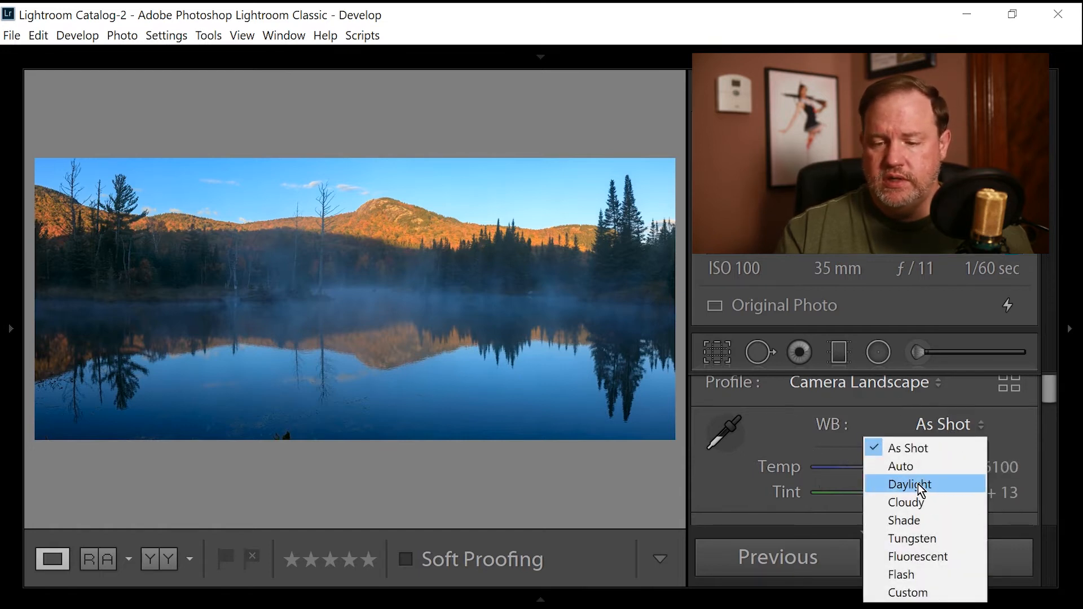
left_click(932, 484)
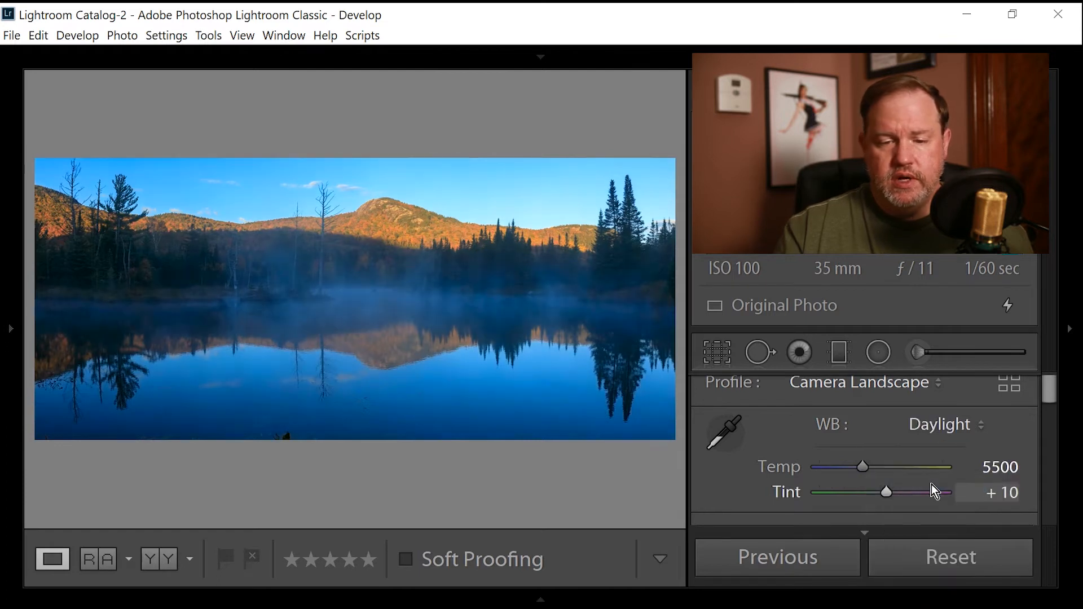
left_click(927, 429)
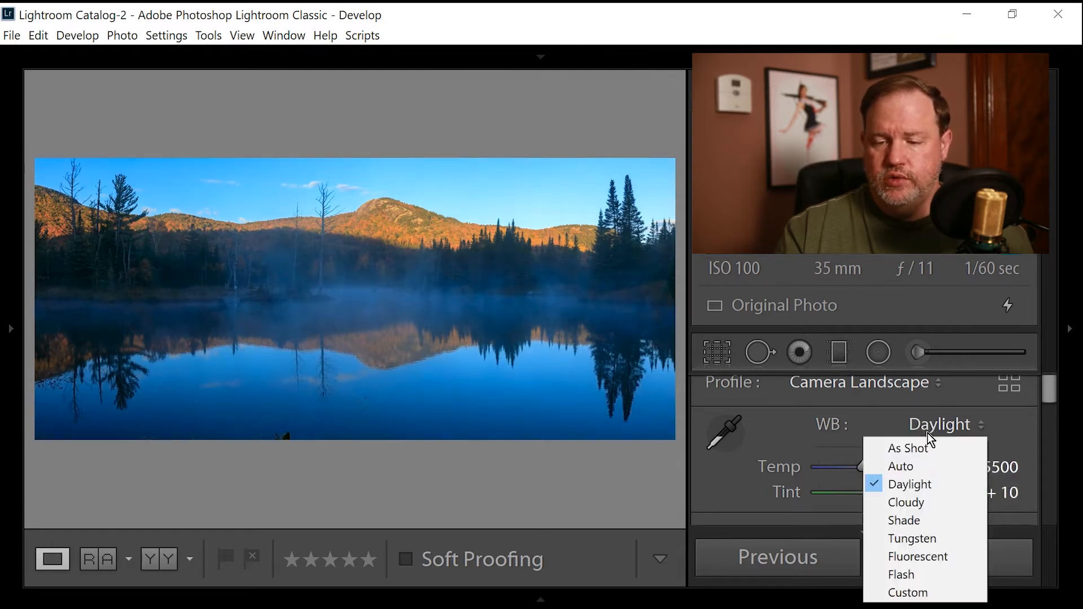
left_click(915, 466)
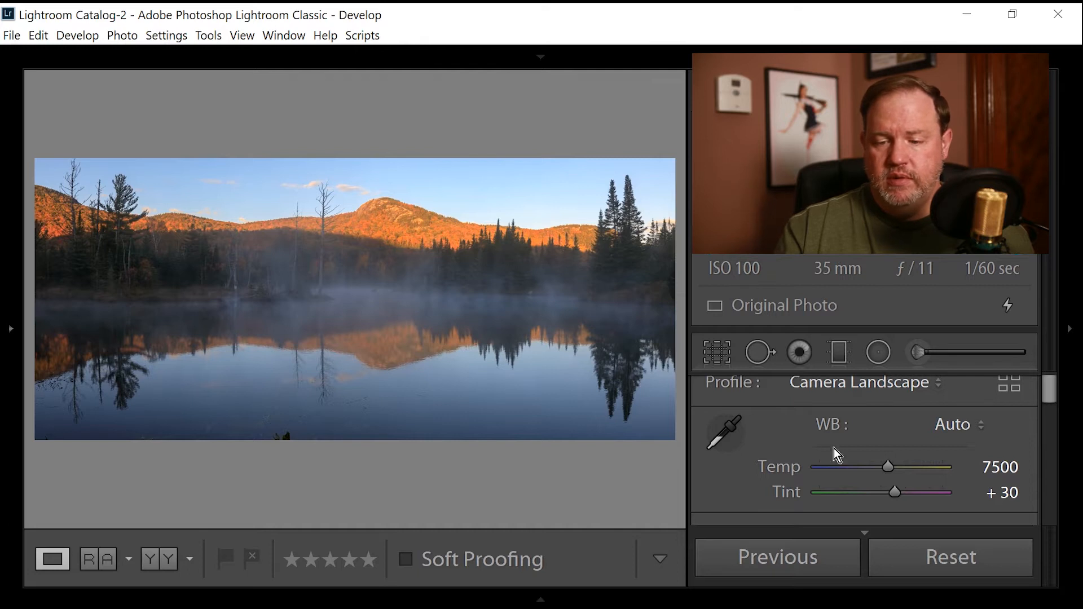
left_click_drag(887, 469, 880, 469)
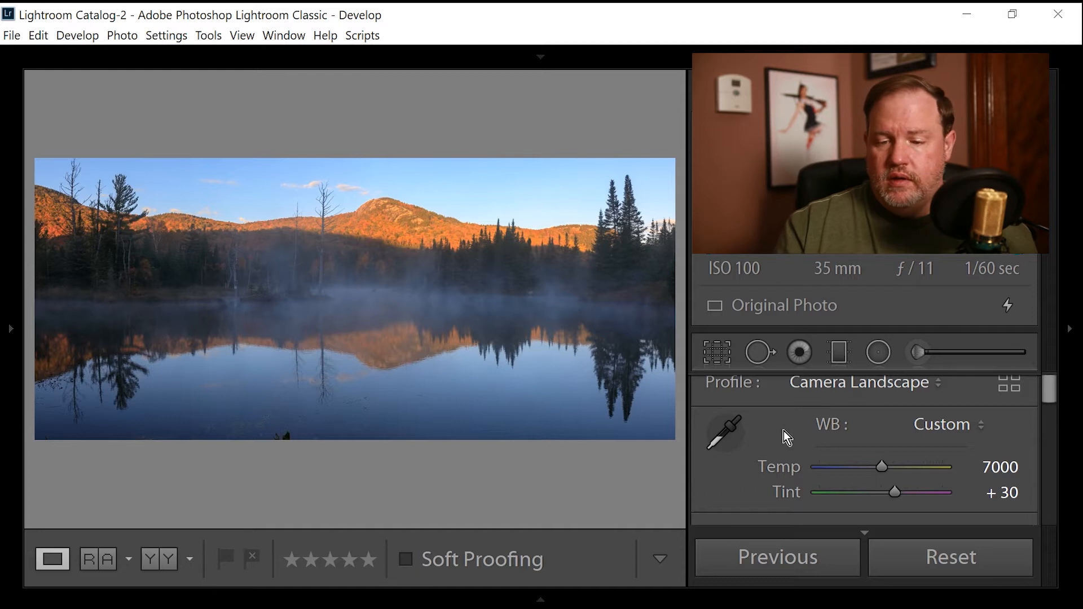
- Review the panorama's tone settings, from exposure and contrast through highlights, shadows, whites and blacks
scroll(784, 432, "down", 3)
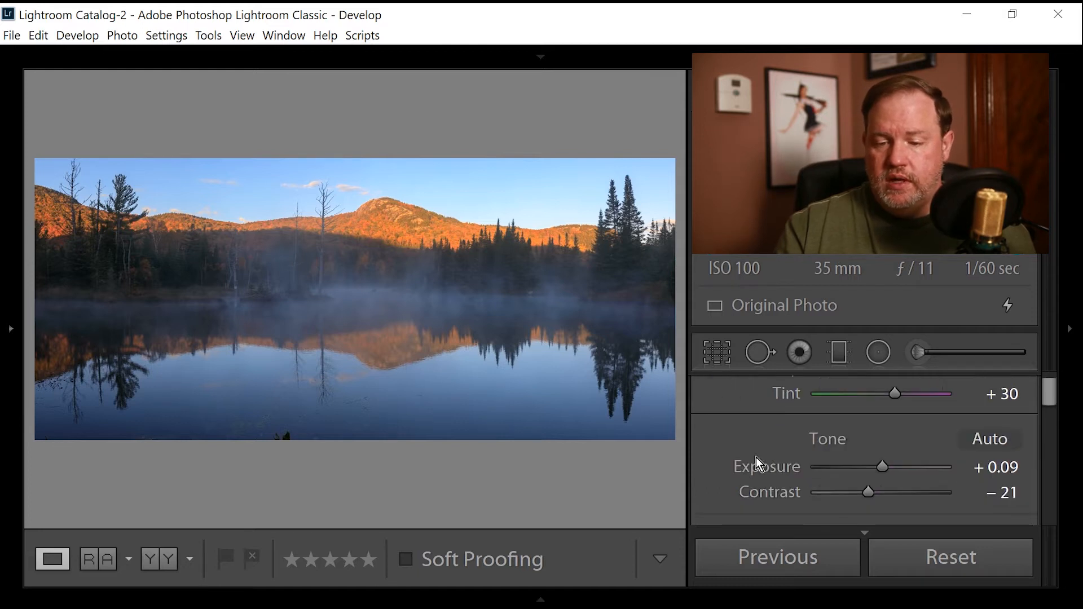
scroll(756, 457, "down", 1)
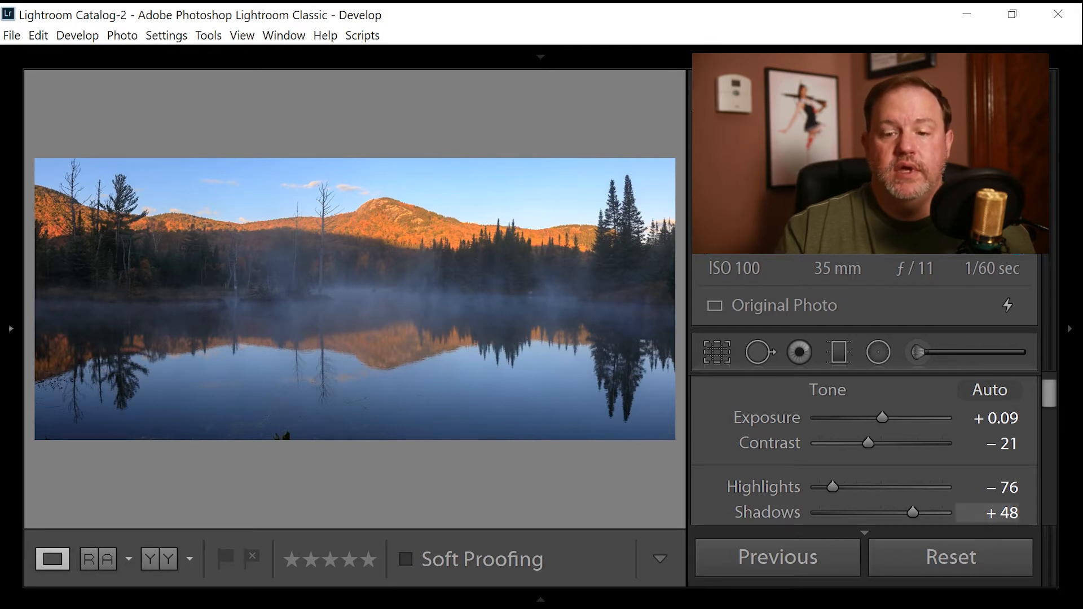
scroll(755, 435, "down", 2)
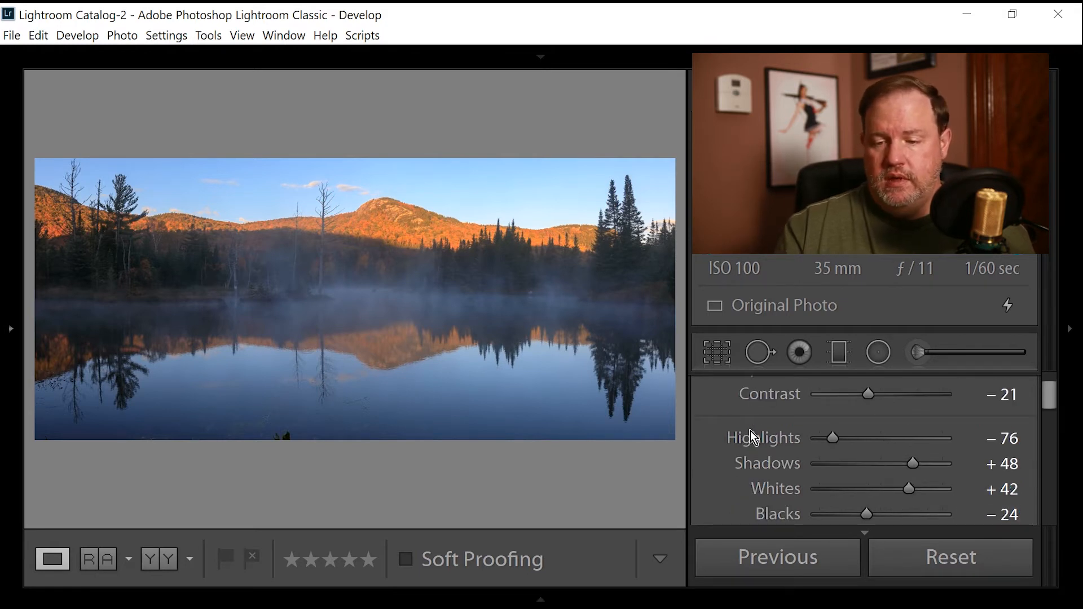
scroll(756, 440, "down", 2)
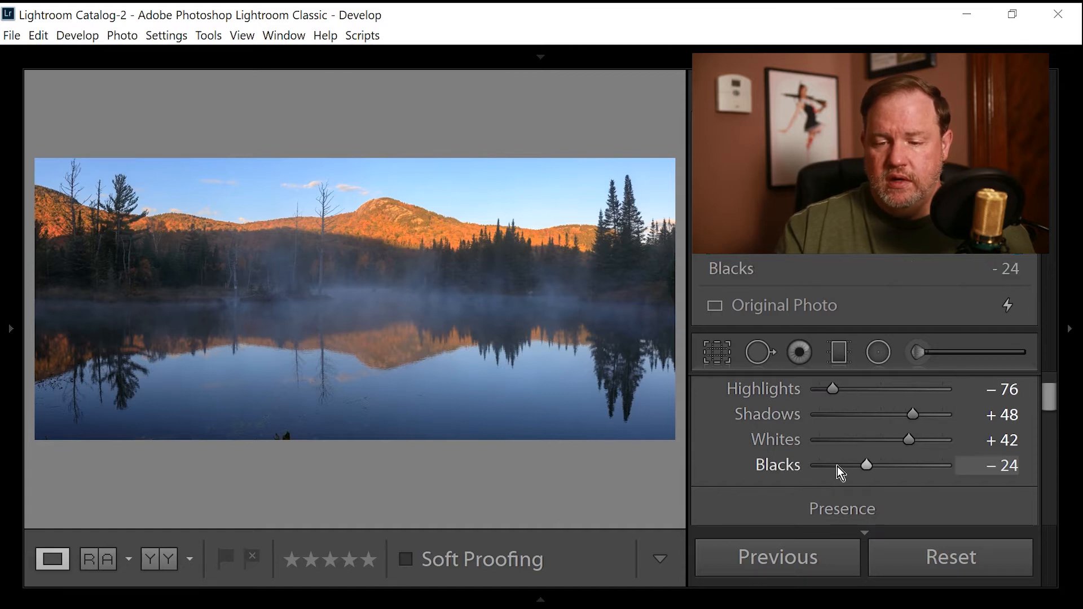
- Lower the panorama's Blacks to -38
left_click_drag(866, 466, 858, 467)
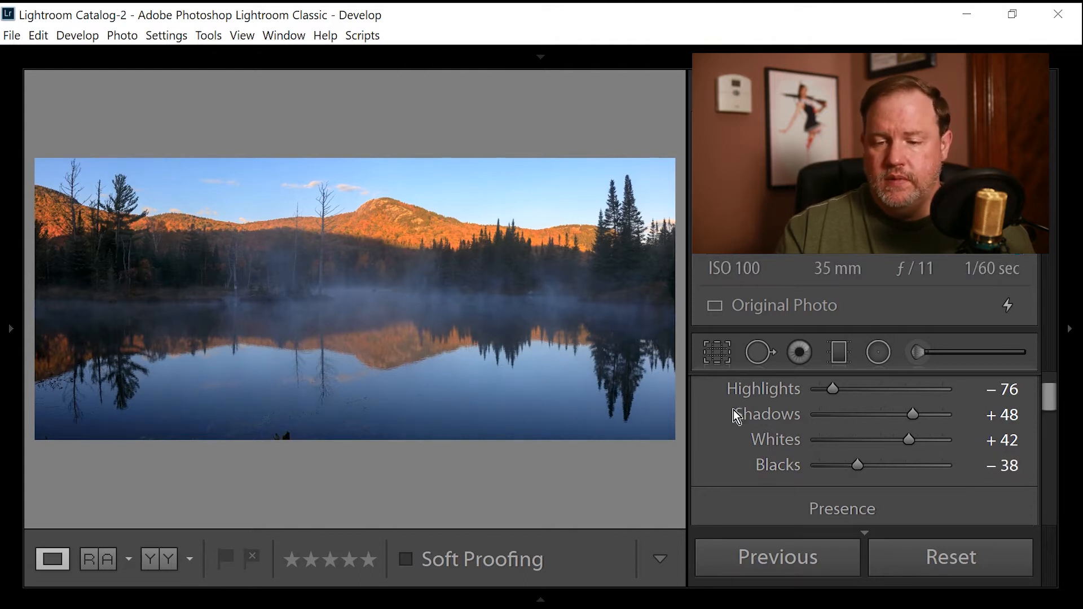
scroll(733, 423, "up", 3)
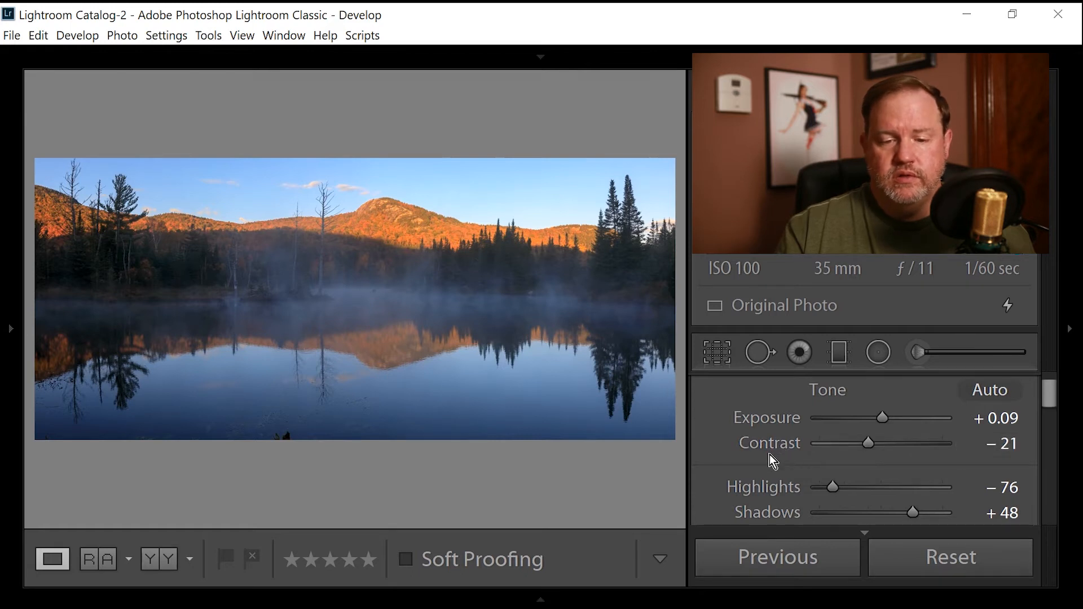
- Set the panorama's Clarity to +5 and its Vibrance to +6
scroll(770, 454, "down", 5)
scroll(773, 455, "up", 2)
left_click_drag(882, 438, 886, 437)
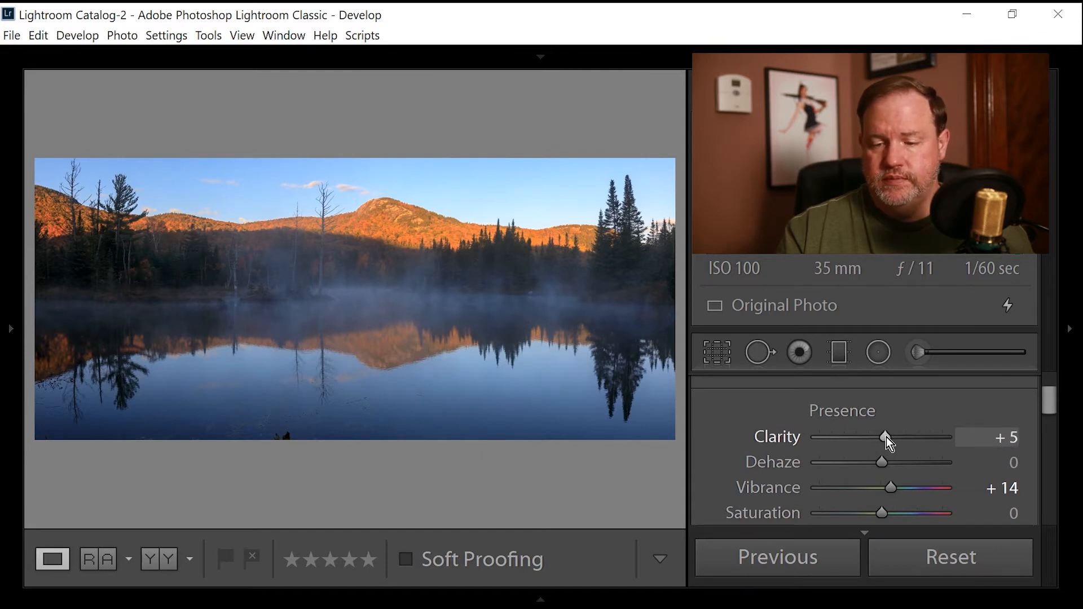
scroll(801, 454, "down", 2)
left_click_drag(887, 441, 886, 444)
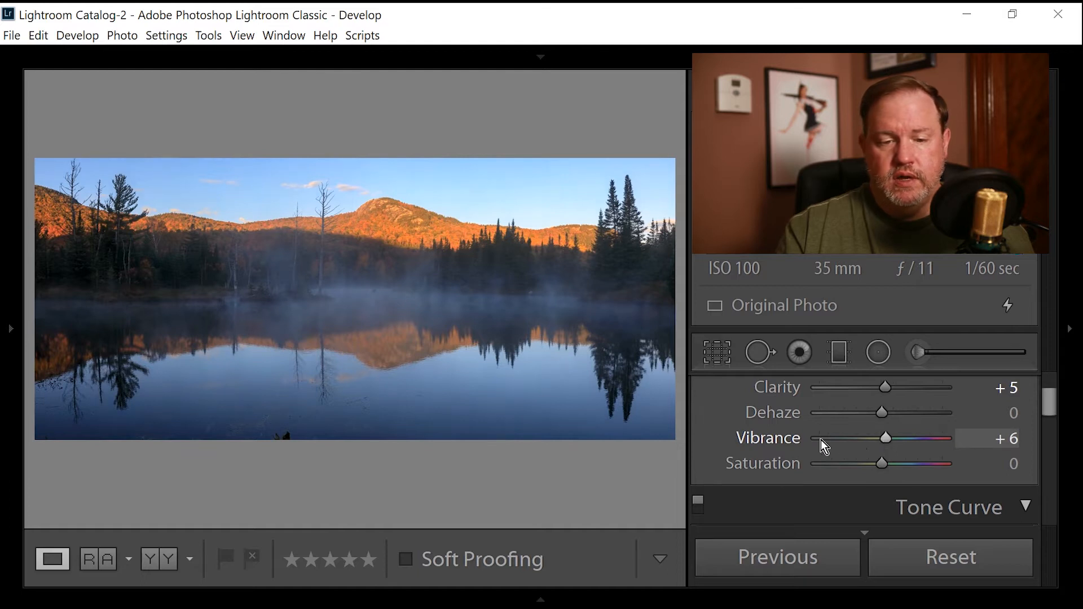
- Try the Medium Contrast and Strong Contrast point curves on the panorama and return the curve to Linear
scroll(793, 446, "down", 6)
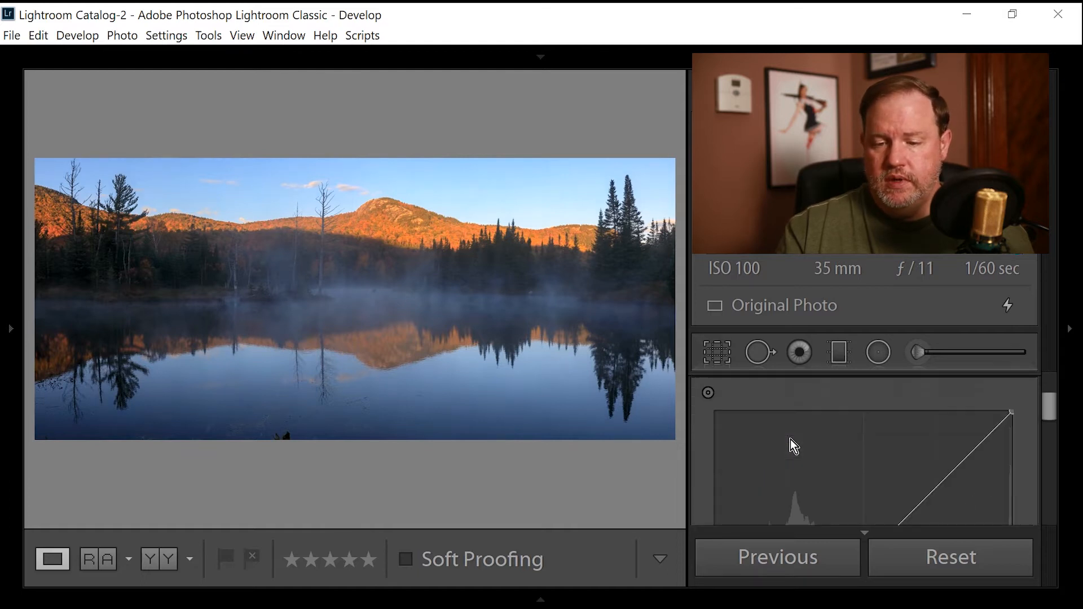
scroll(790, 439, "down", 1)
left_click(851, 448)
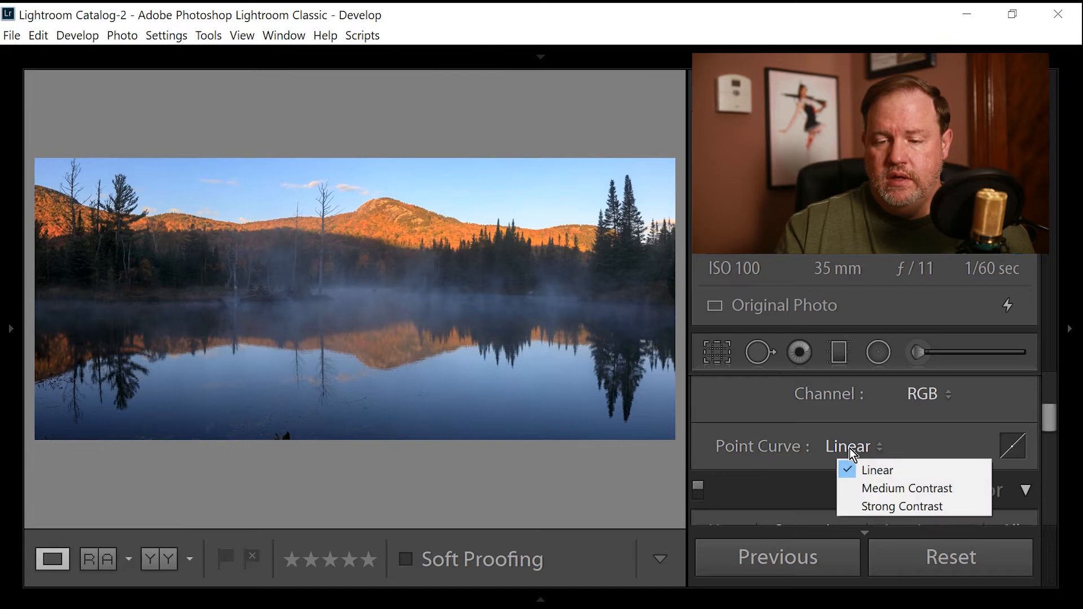
left_click(898, 489)
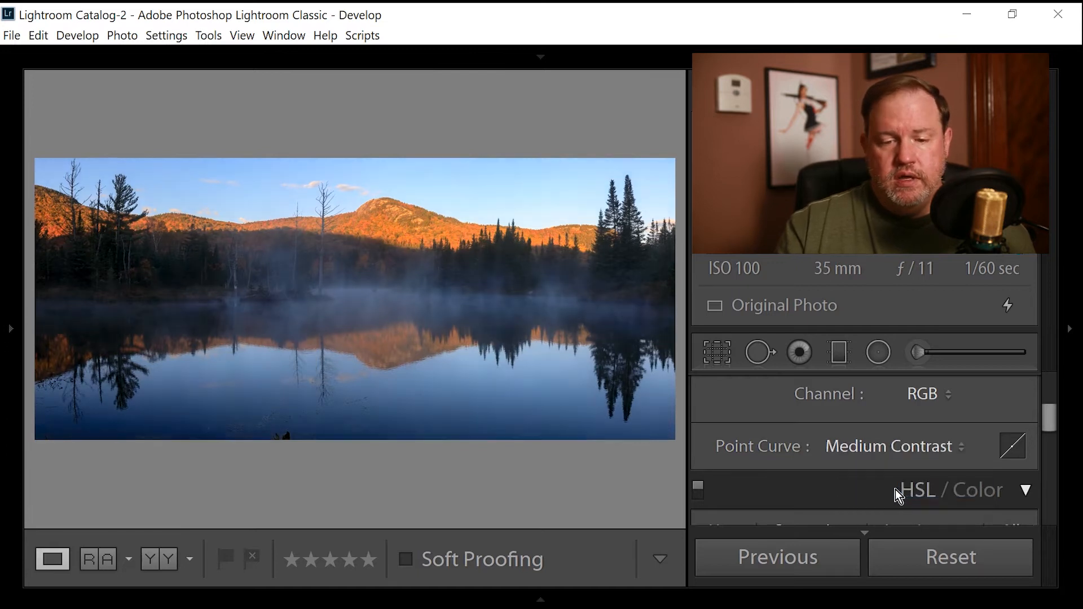
left_click(868, 449)
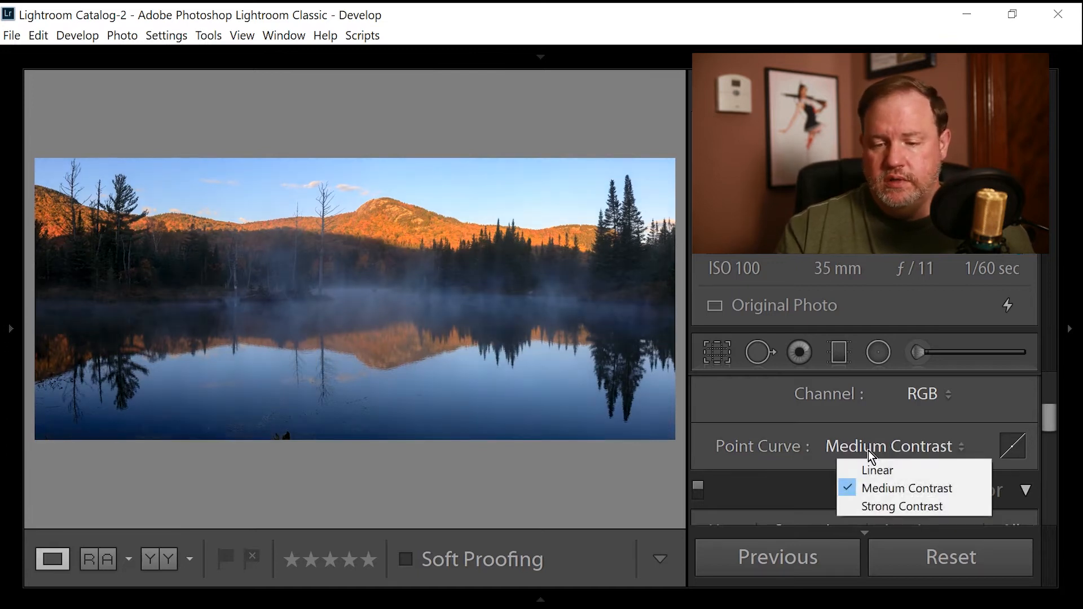
left_click(890, 508)
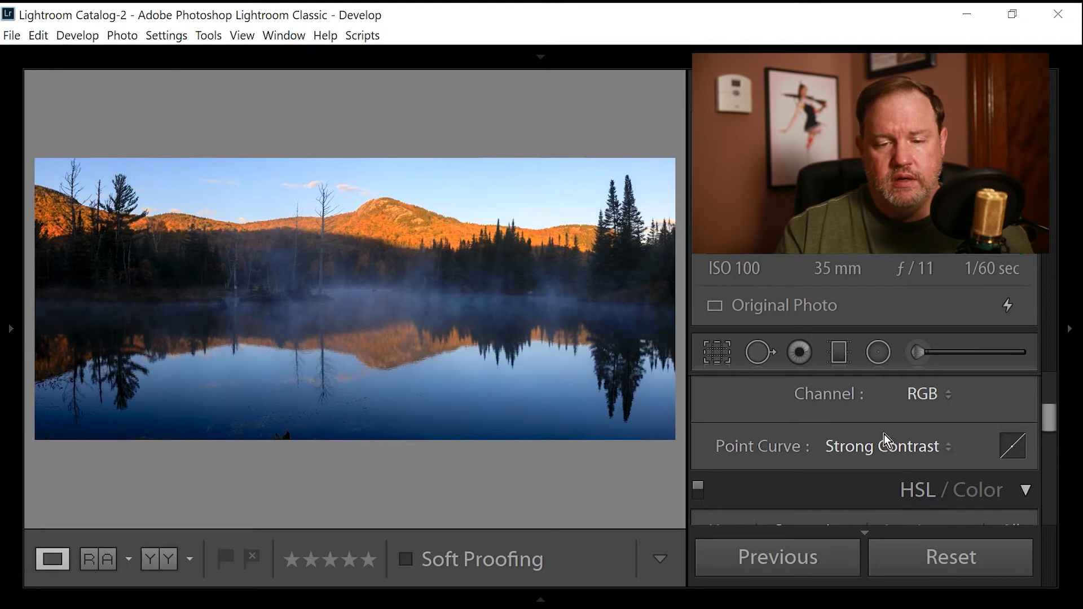
left_click(865, 452)
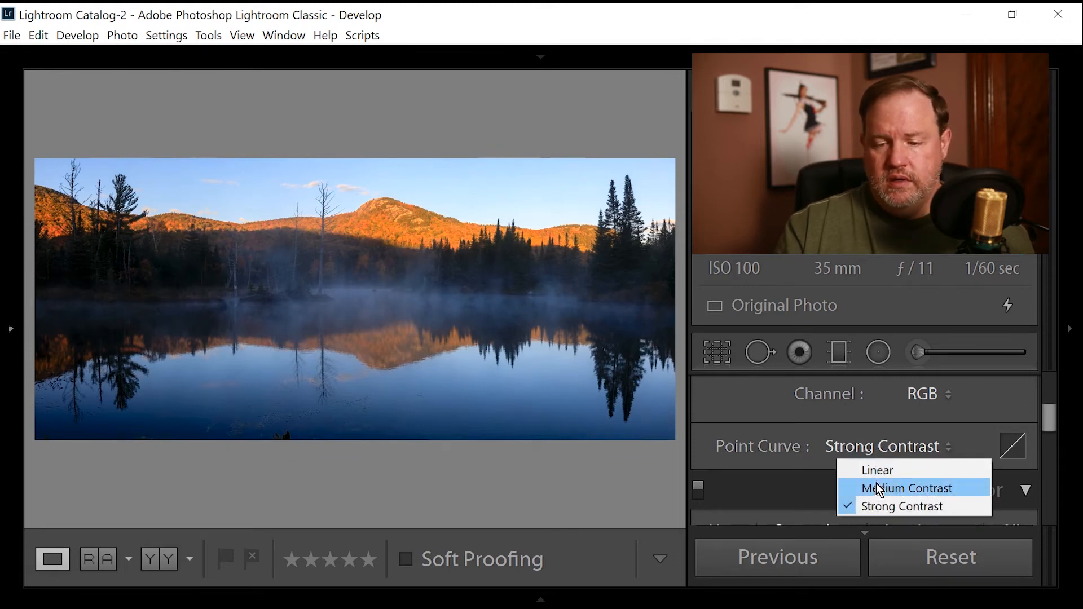
left_click(877, 469)
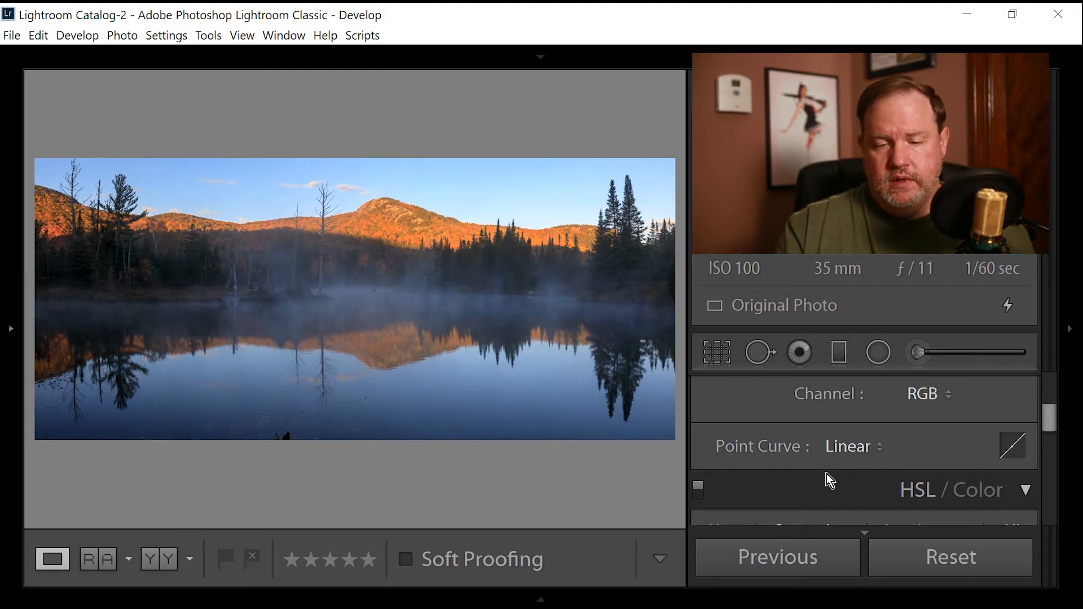
left_click(873, 450)
left_click(867, 488)
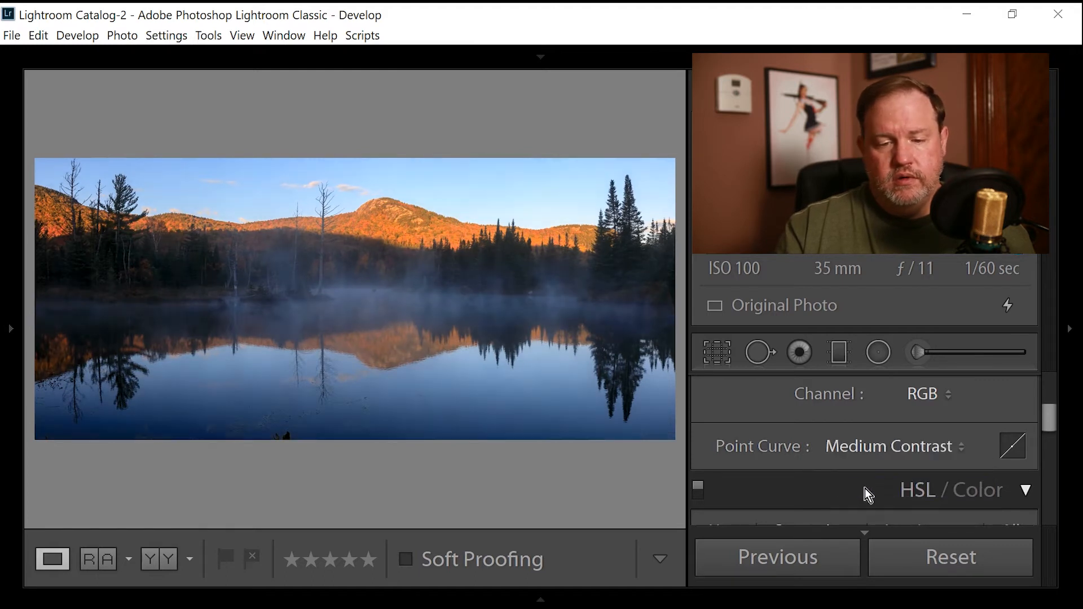
left_click(864, 446)
left_click(869, 466)
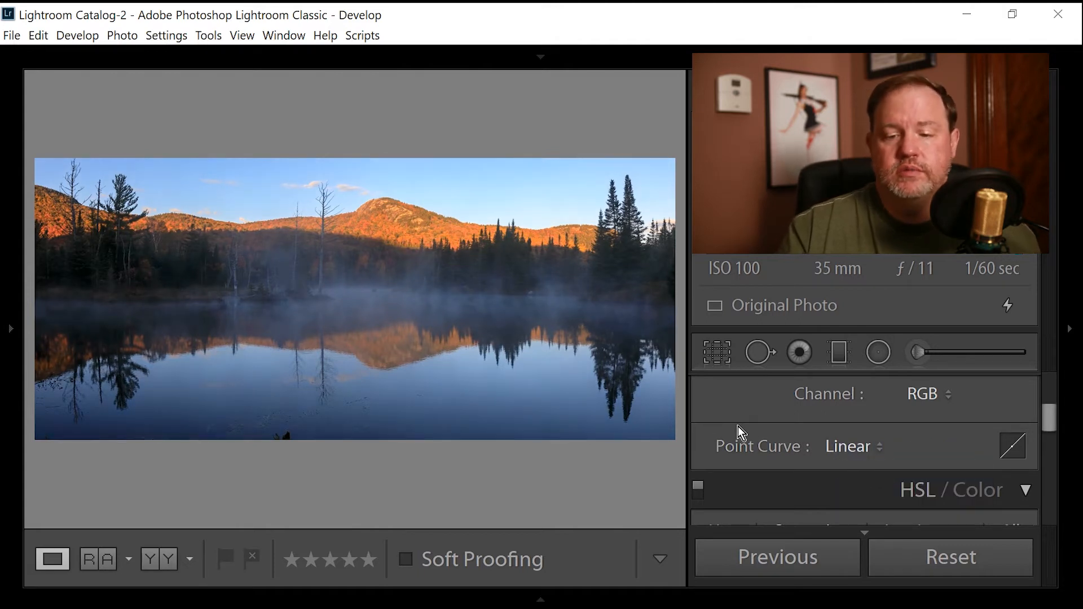
- Set the sharpening Amount to 90 and its Masking to 85
scroll(741, 429, "down", 2)
scroll(748, 439, "up", 1)
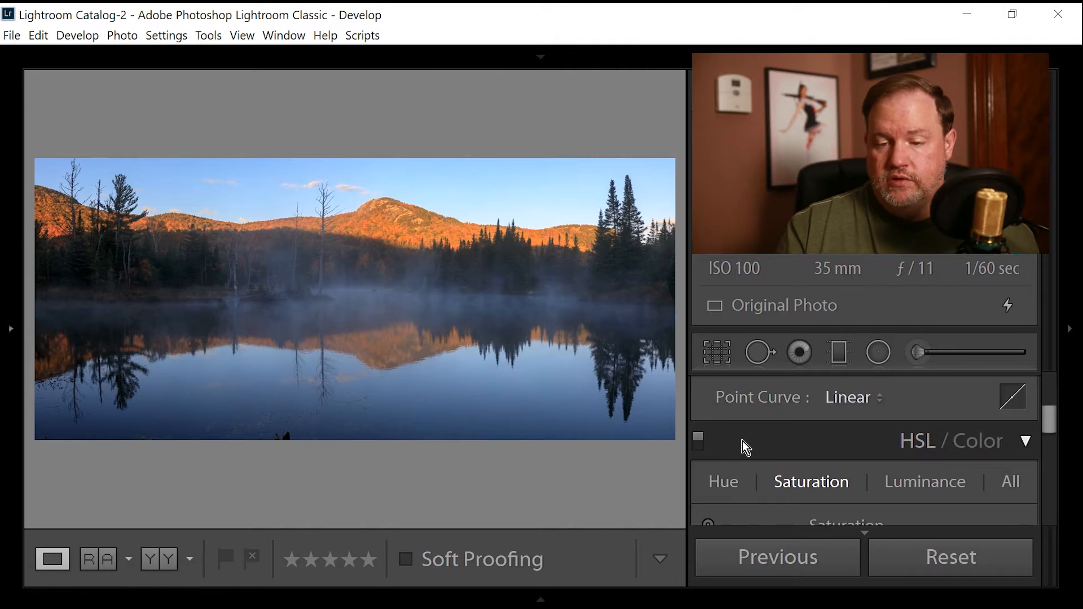
scroll(743, 441, "down", 2)
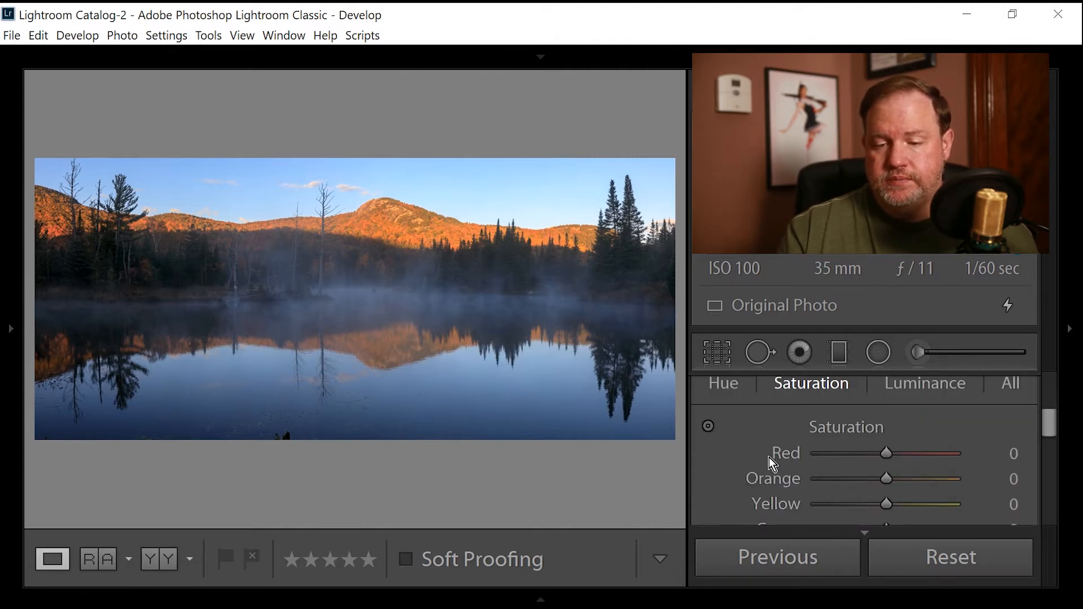
scroll(772, 463, "down", 1)
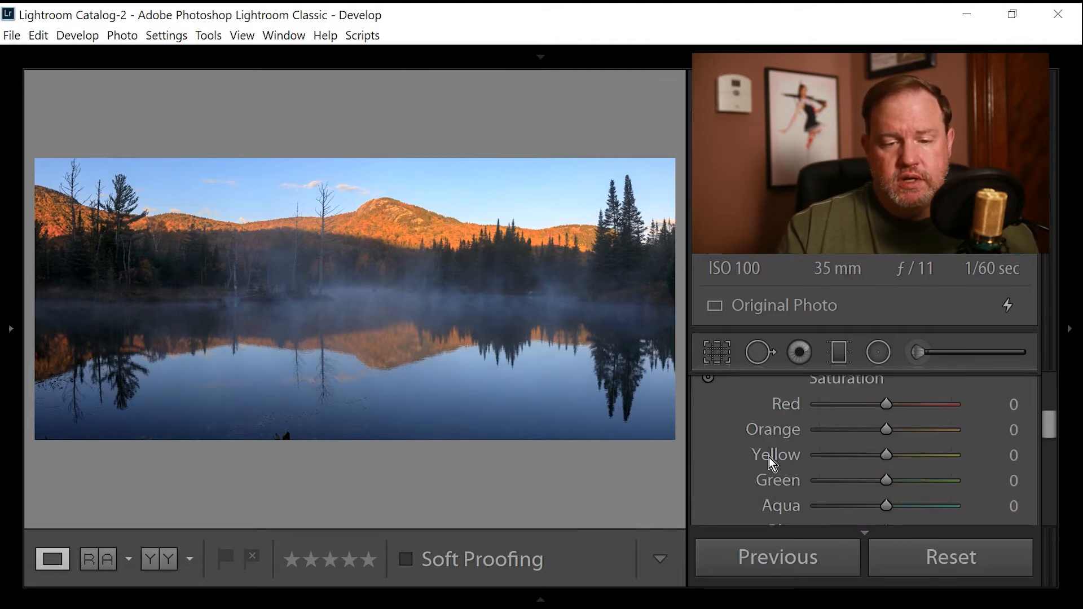
scroll(771, 457, "down", 5)
scroll(770, 456, "down", 3)
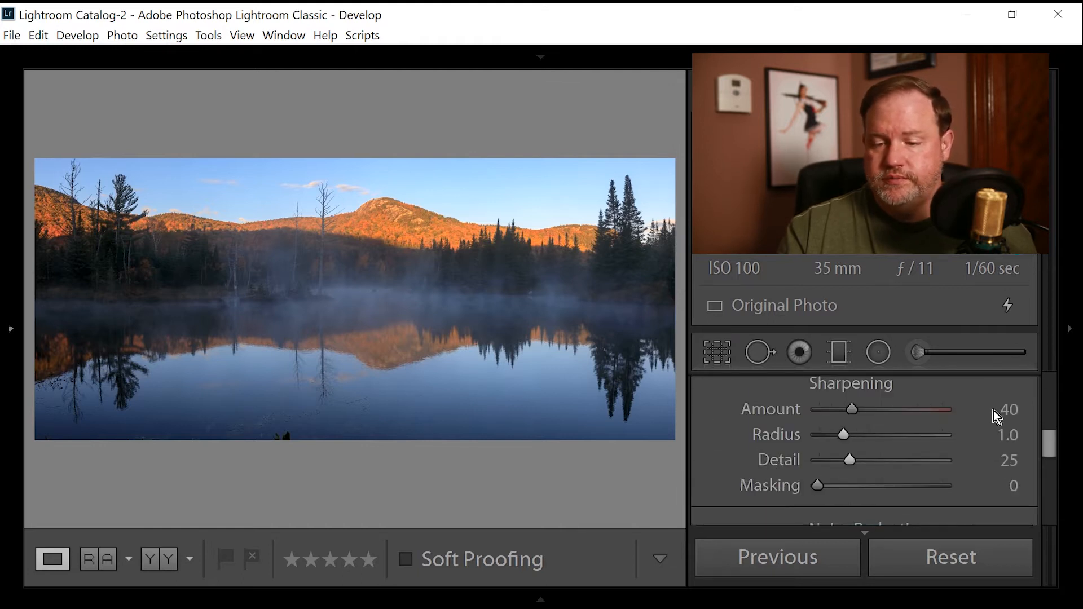
left_click(997, 417)
type("90")
left_click(1009, 488)
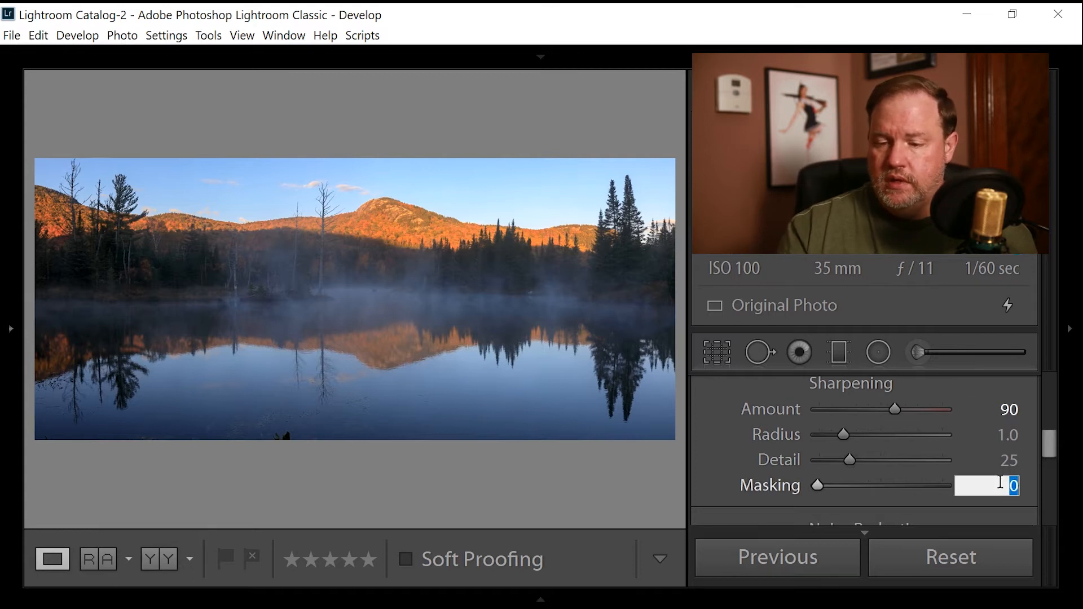
type("85")
key("Return")
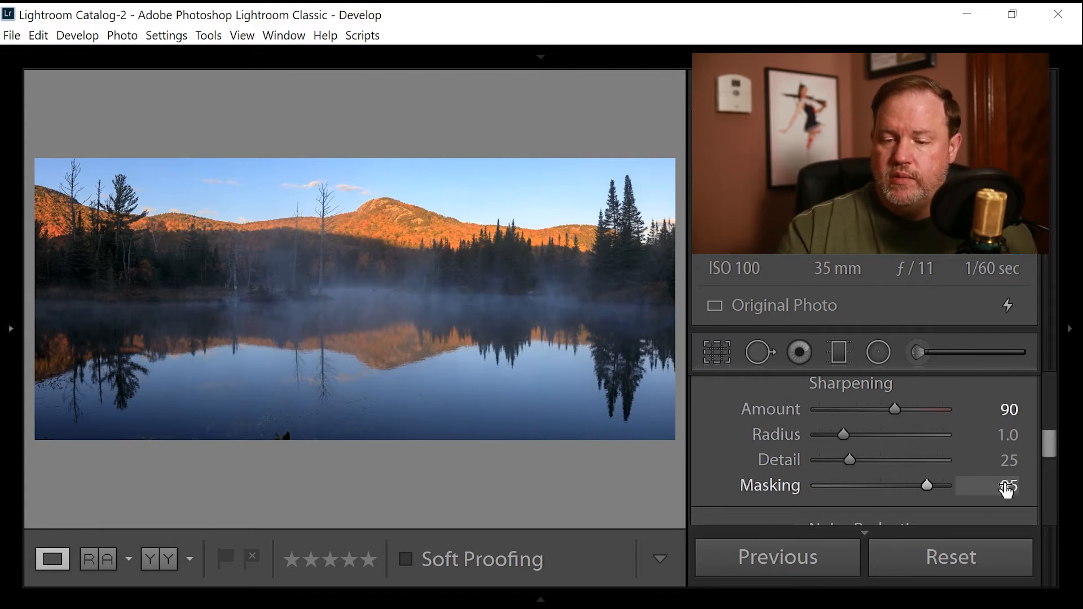
- Try luminance noise reduction at 15 and set it to 20
scroll(861, 452, "down", 3)
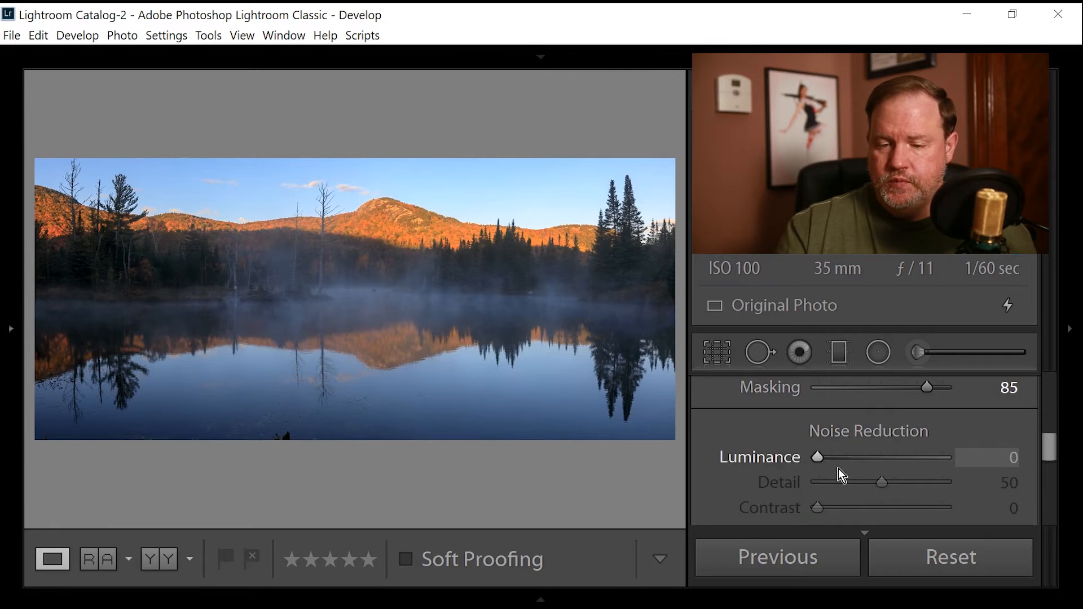
left_click(1010, 462)
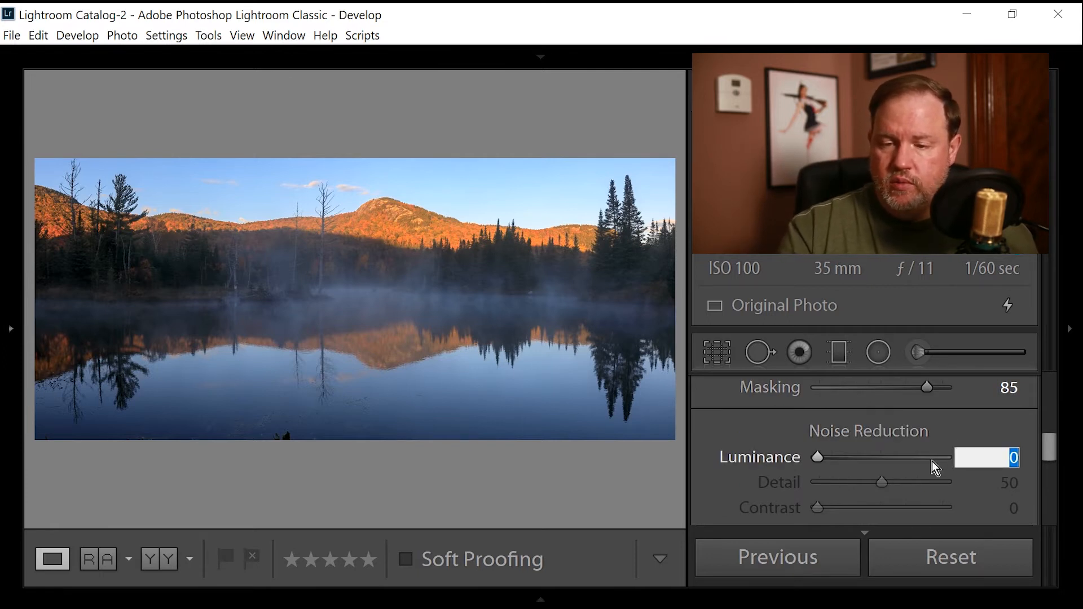
type("15")
key("Return")
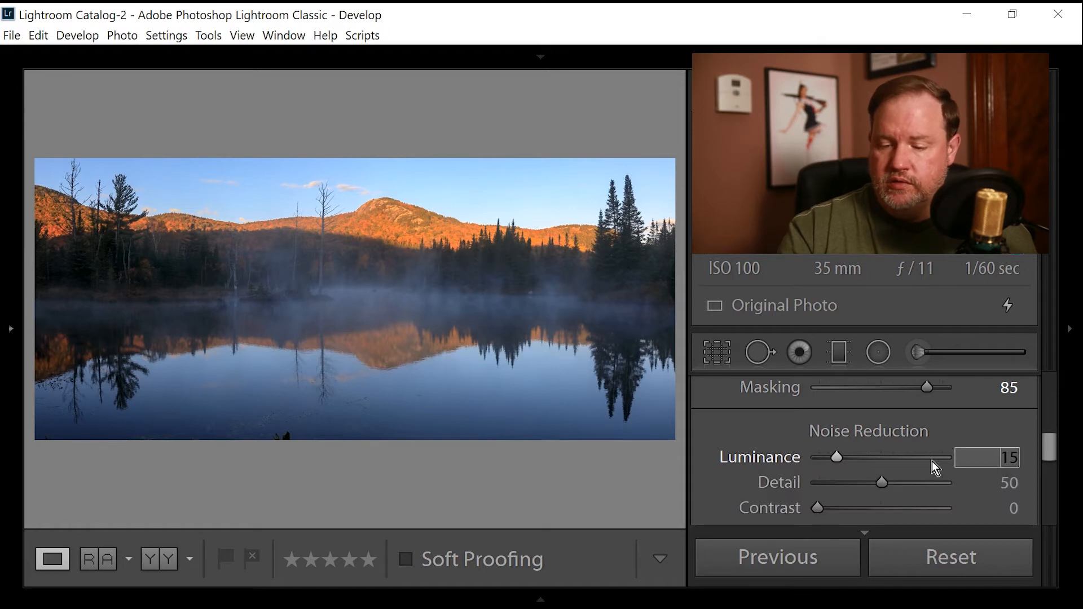
scroll(932, 461, "down", 3)
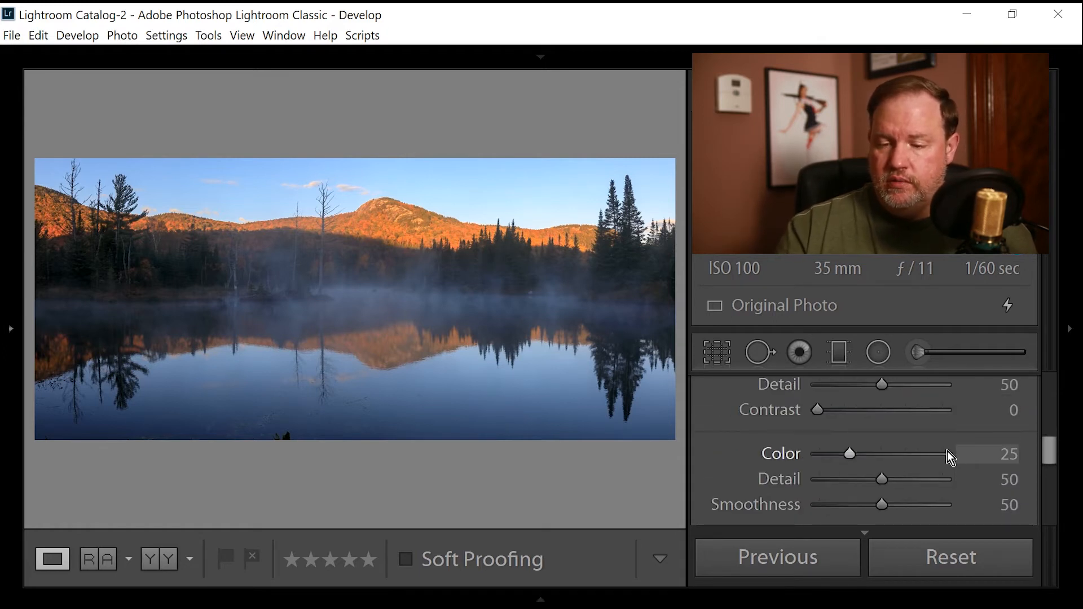
scroll(901, 458, "up", 2)
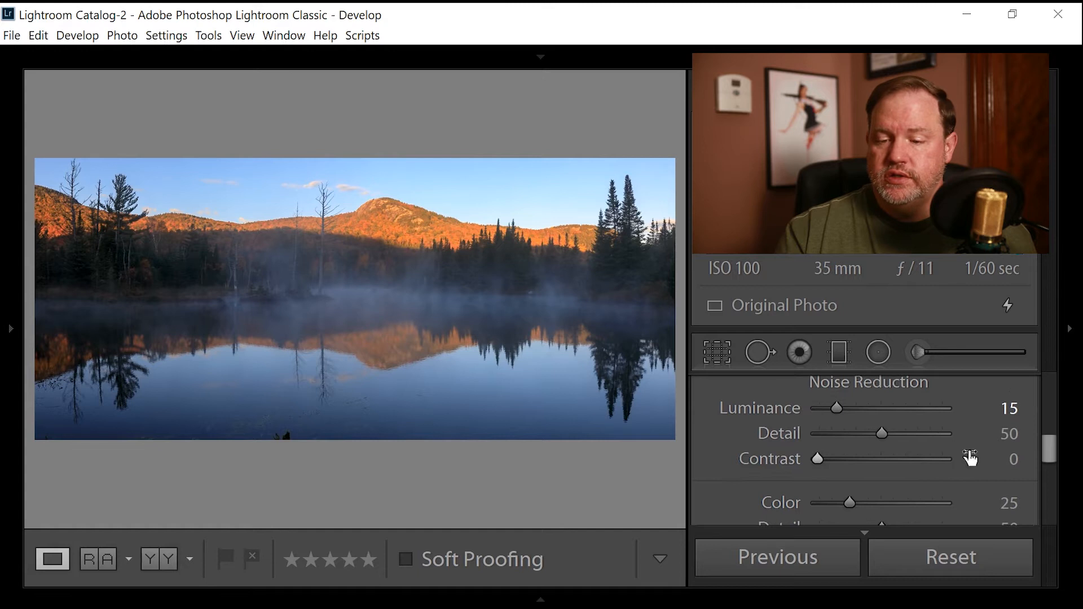
left_click(991, 416)
type("20")
key("Return")
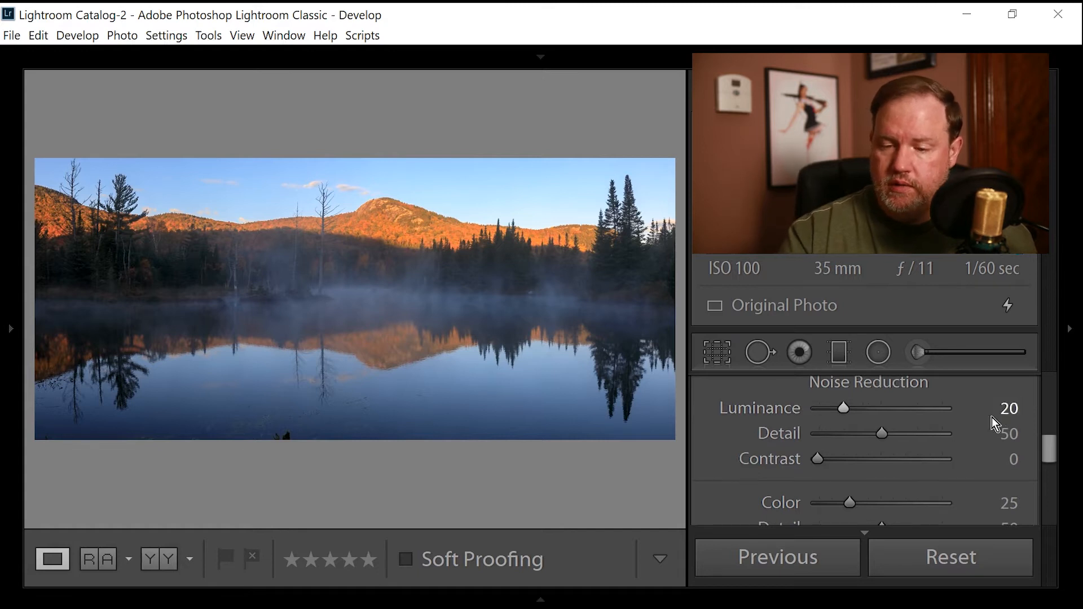
- Enable chromatic aberration removal and lens profile corrections for the panorama, and check the lens profile settings
scroll(814, 420, "down", 8)
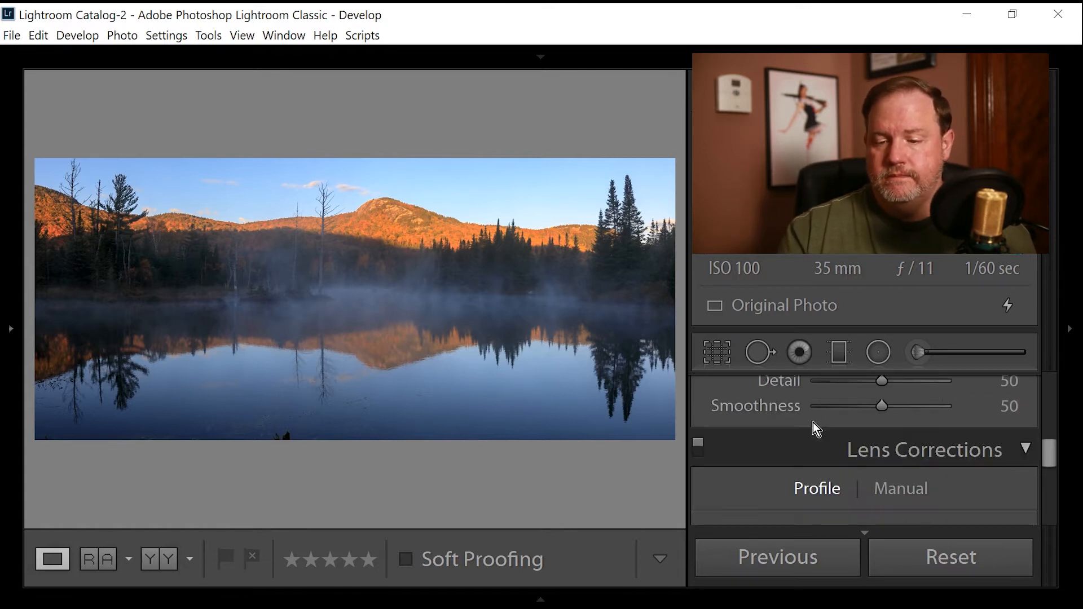
left_click(711, 434)
scroll(766, 468, "down", 1)
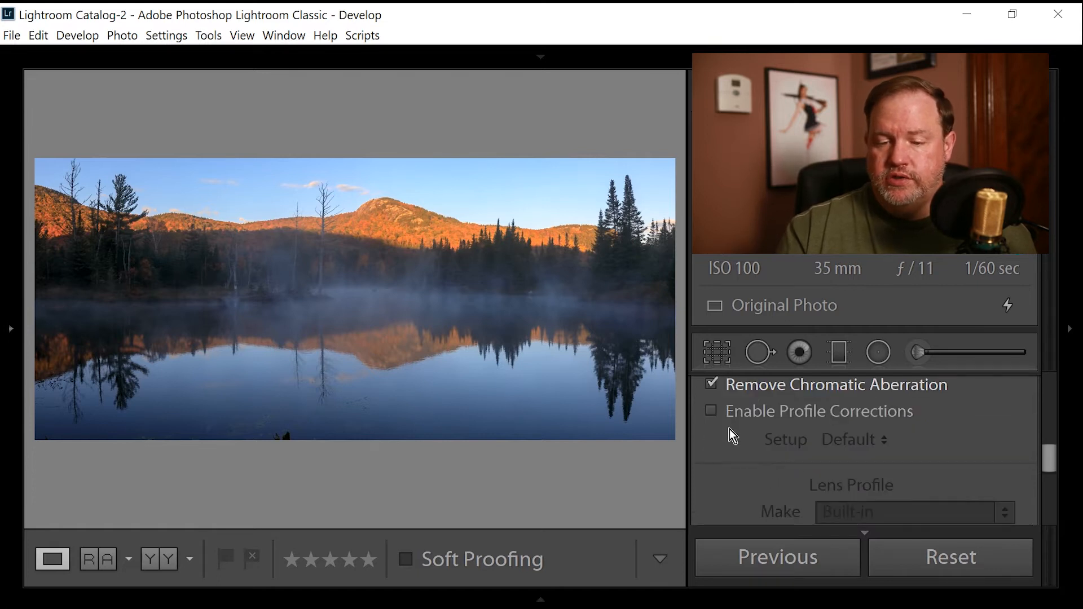
left_click(712, 413)
scroll(737, 439, "down", 1)
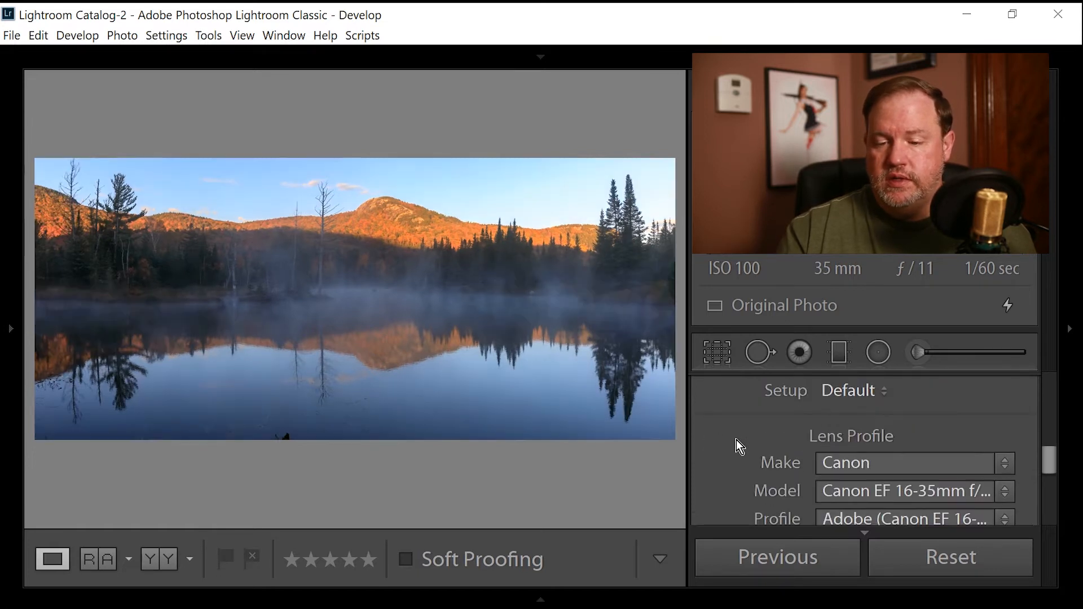
scroll(743, 448, "down", 1)
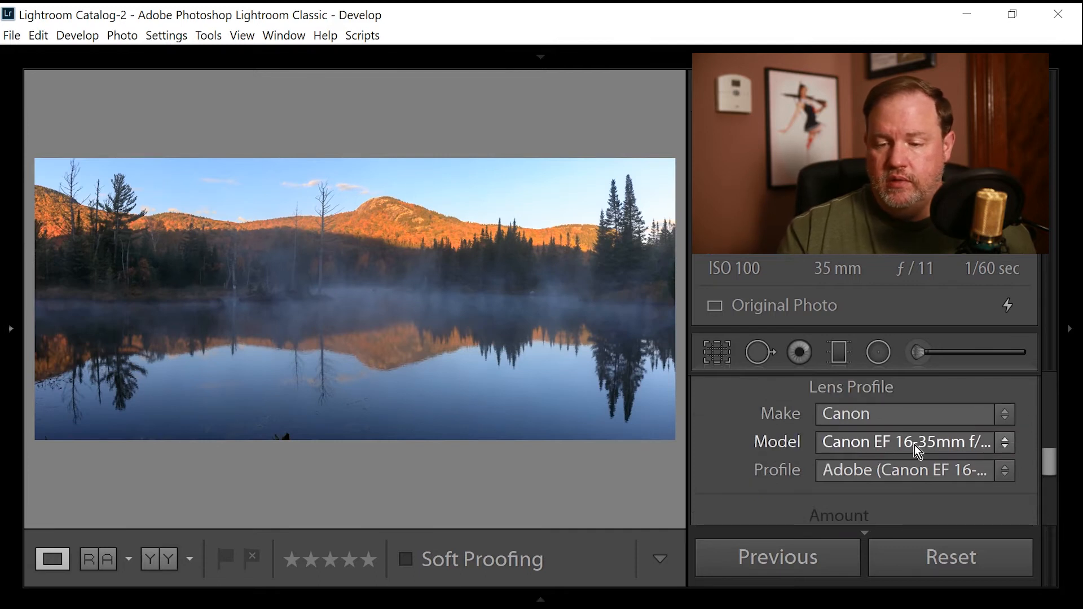
scroll(753, 449, "down", 1)
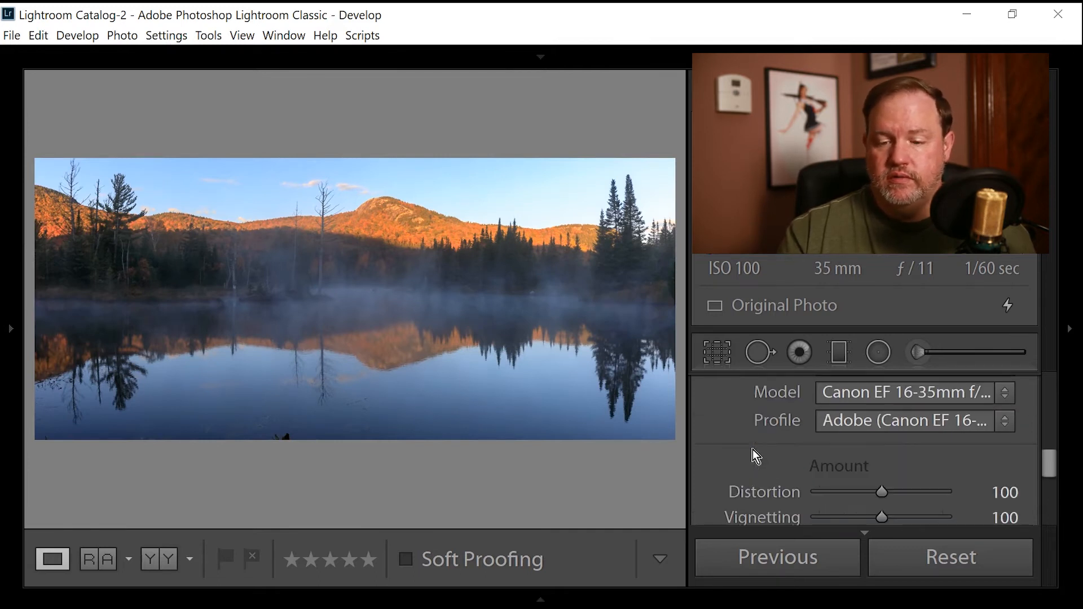
scroll(753, 449, "down", 1)
scroll(753, 451, "down", 2)
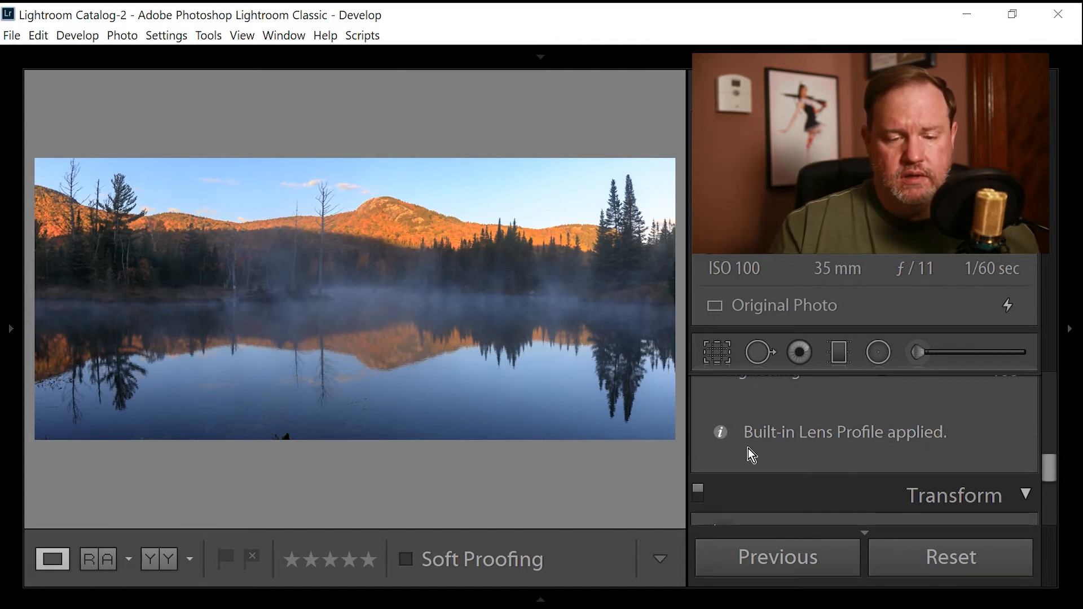
- Darken the panorama's edges with a post-crop vignette Amount of -12
scroll(756, 443, "down", 1)
scroll(761, 446, "down", 4)
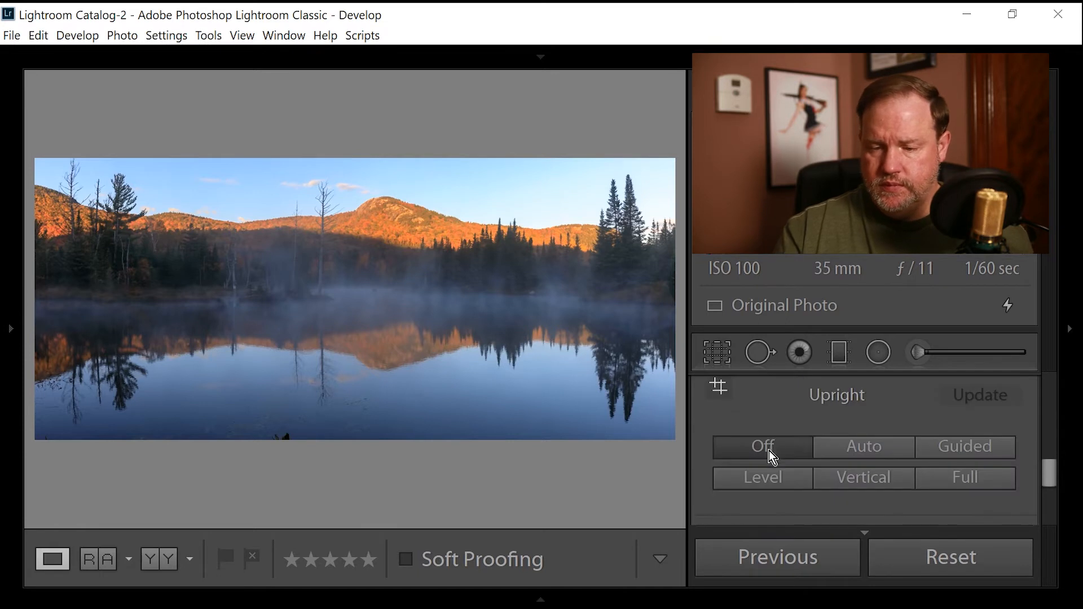
scroll(771, 464, "down", 1)
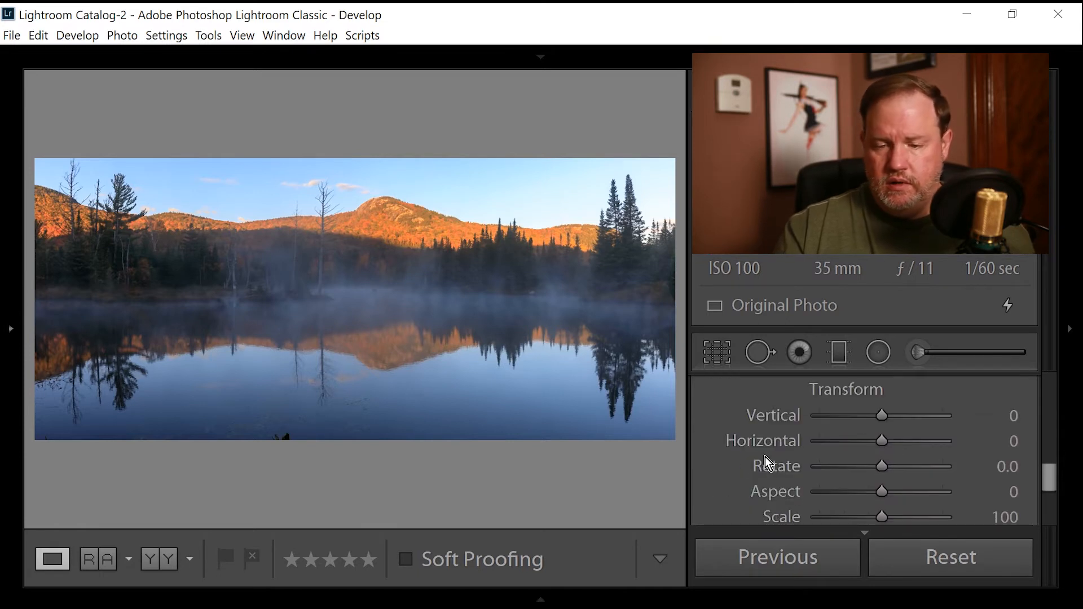
scroll(750, 455, "down", 1)
scroll(750, 455, "up", 1)
scroll(750, 455, "down", 3)
scroll(754, 454, "down", 6)
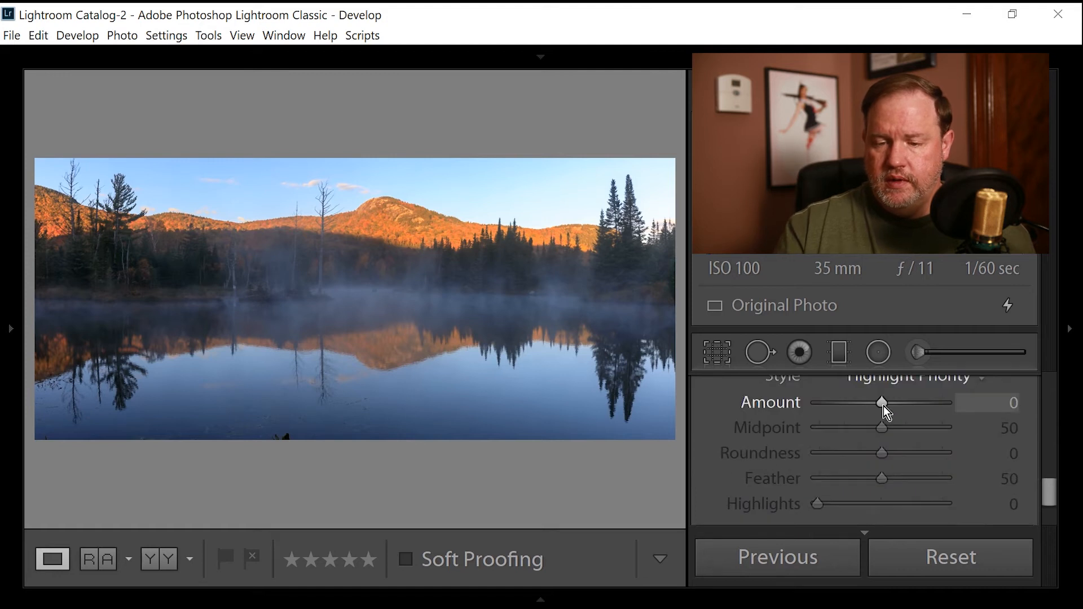
left_click_drag(884, 405, 875, 409)
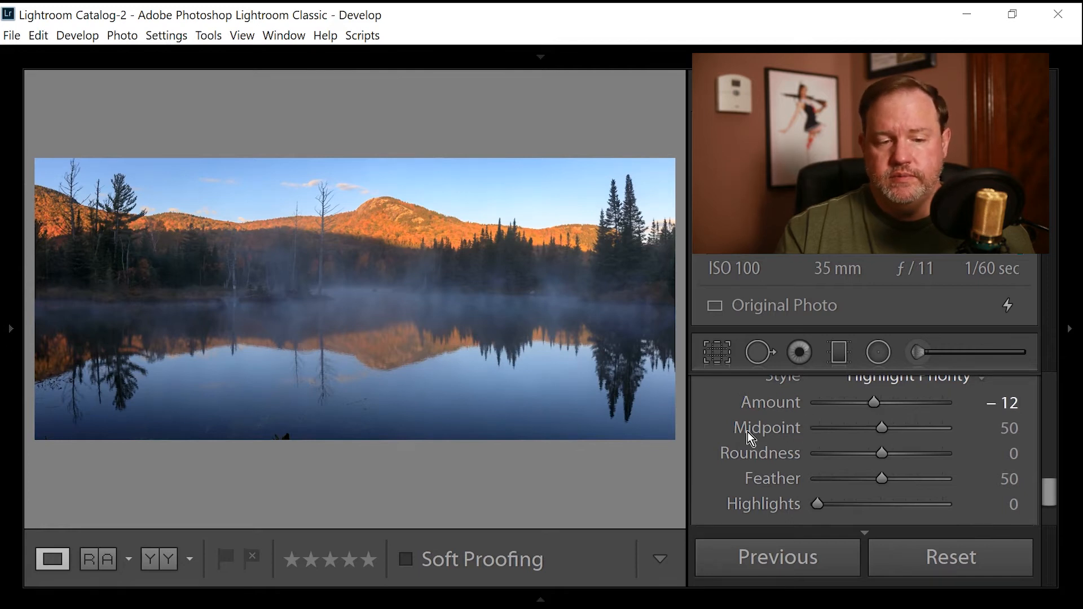
- Set the panorama's calibration process to Version 5 (Current)
scroll(748, 432, "down", 2)
scroll(739, 432, "down", 3)
scroll(743, 431, "down", 5)
scroll(751, 430, "up", 2)
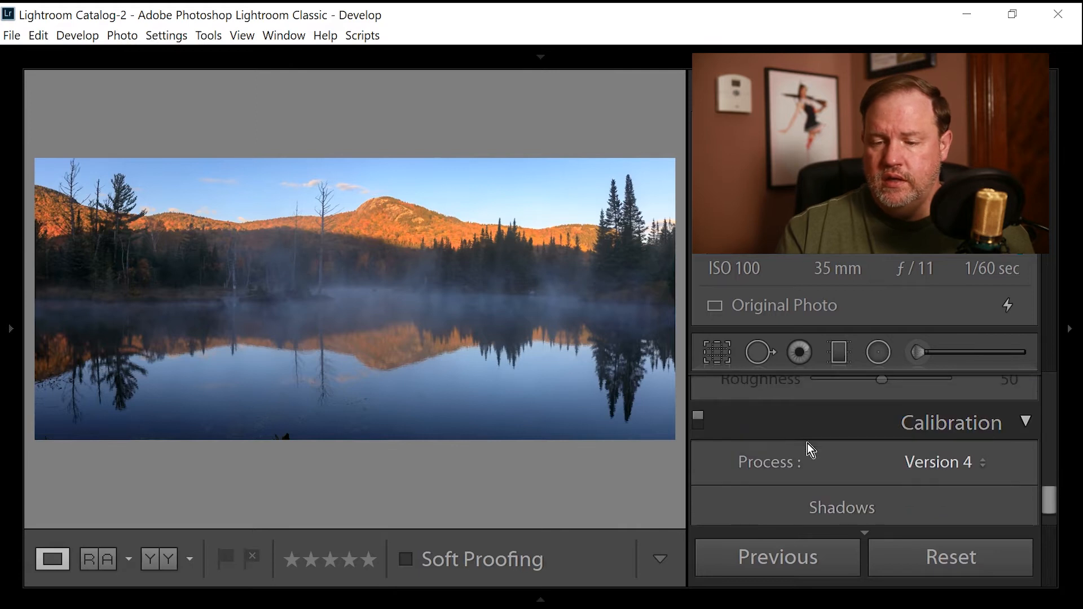
left_click(976, 468)
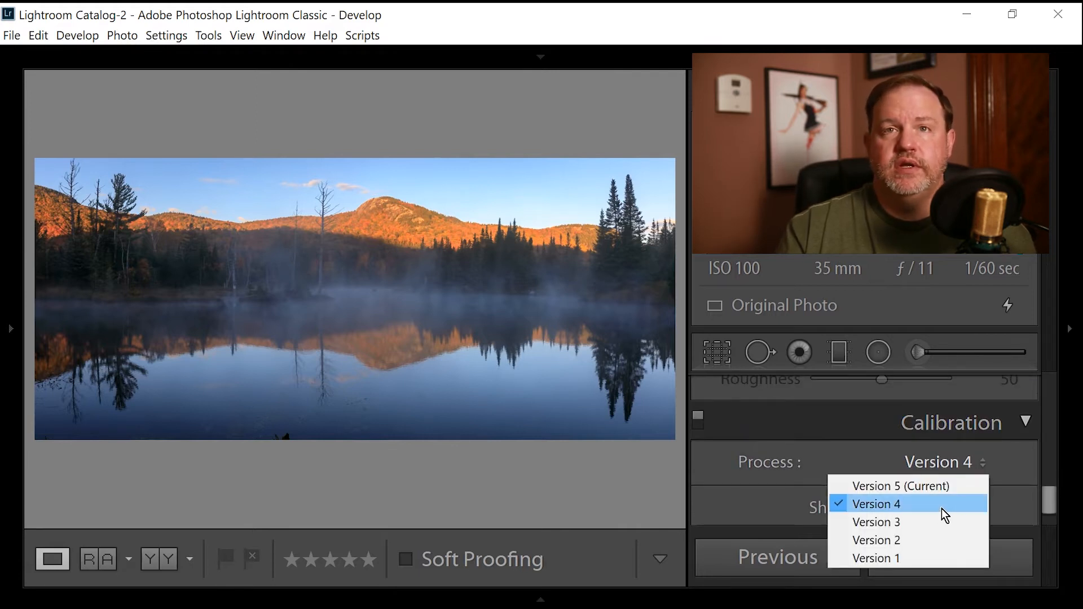
left_click(863, 492)
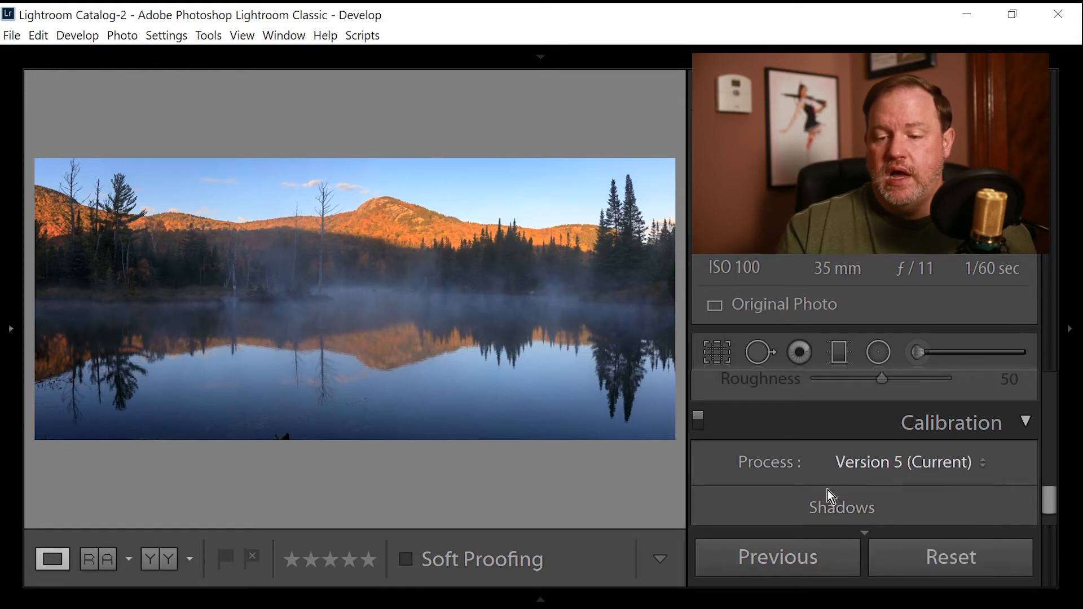
- Look through the Shadows and primary colour settings under Calibration without changing them, and collapse the Calibration section
scroll(764, 489, "down", 2)
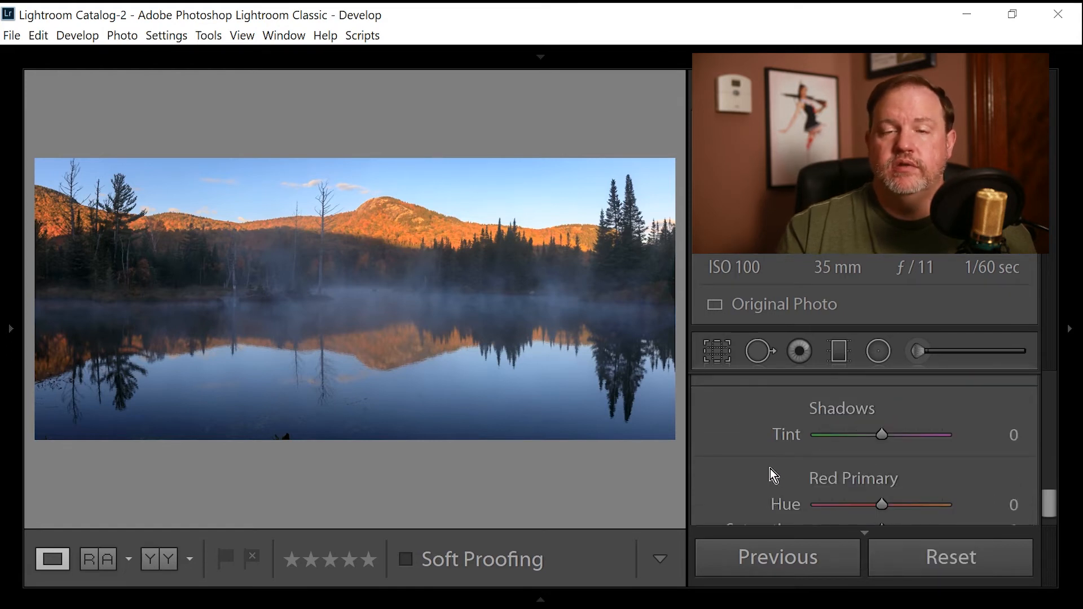
scroll(716, 465, "down", 3)
scroll(733, 458, "up", 3)
scroll(777, 456, "up", 2)
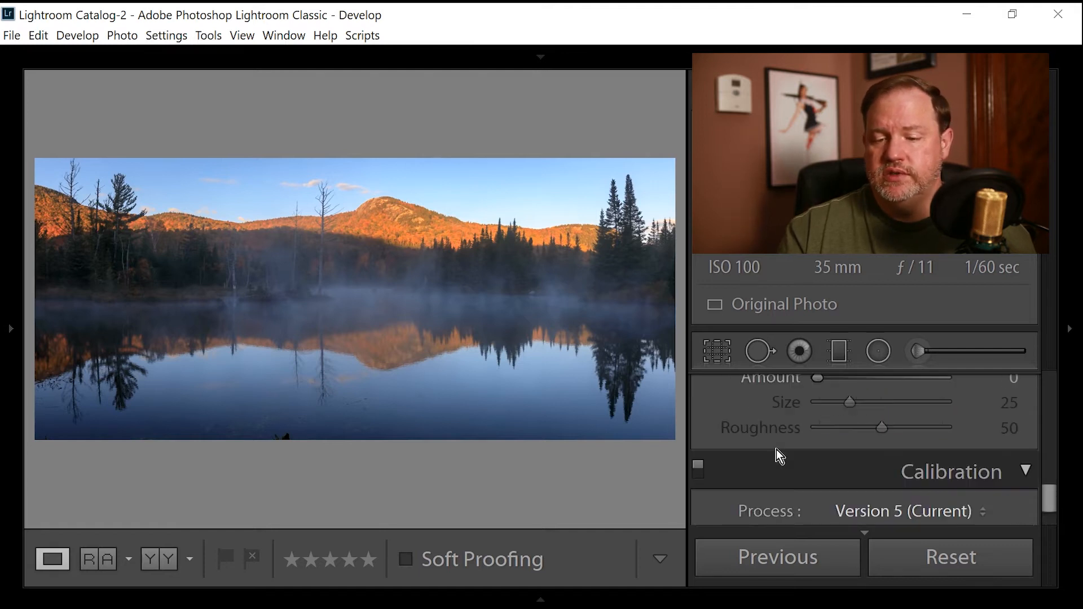
left_click(1025, 474)
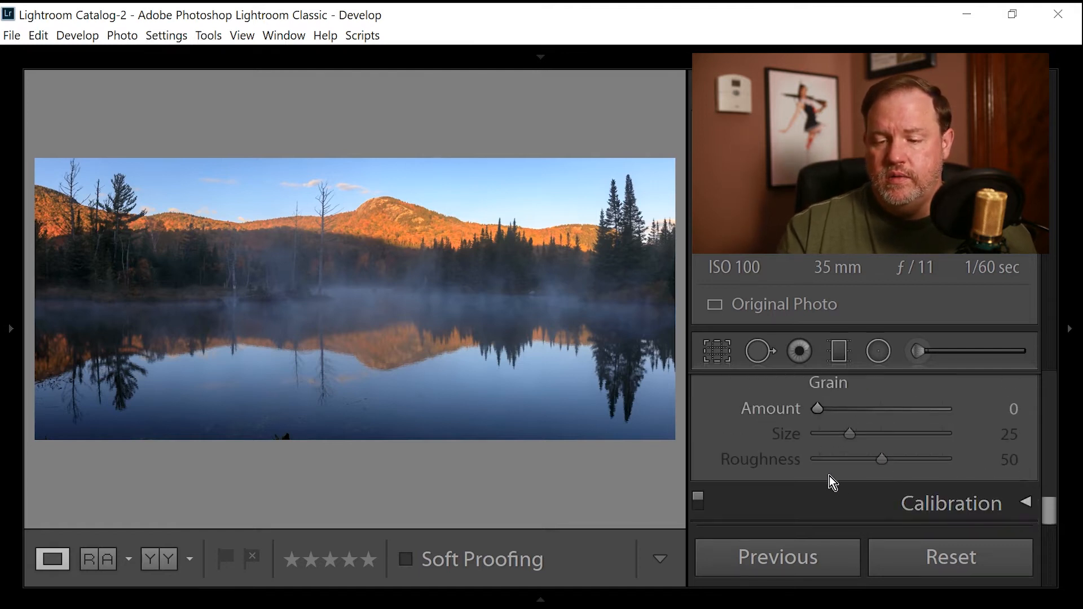
- Activate the Adjustment Brush for a new mask and reset all of its effect settings to zero
scroll(836, 467, "up", 5)
scroll(848, 457, "up", 10)
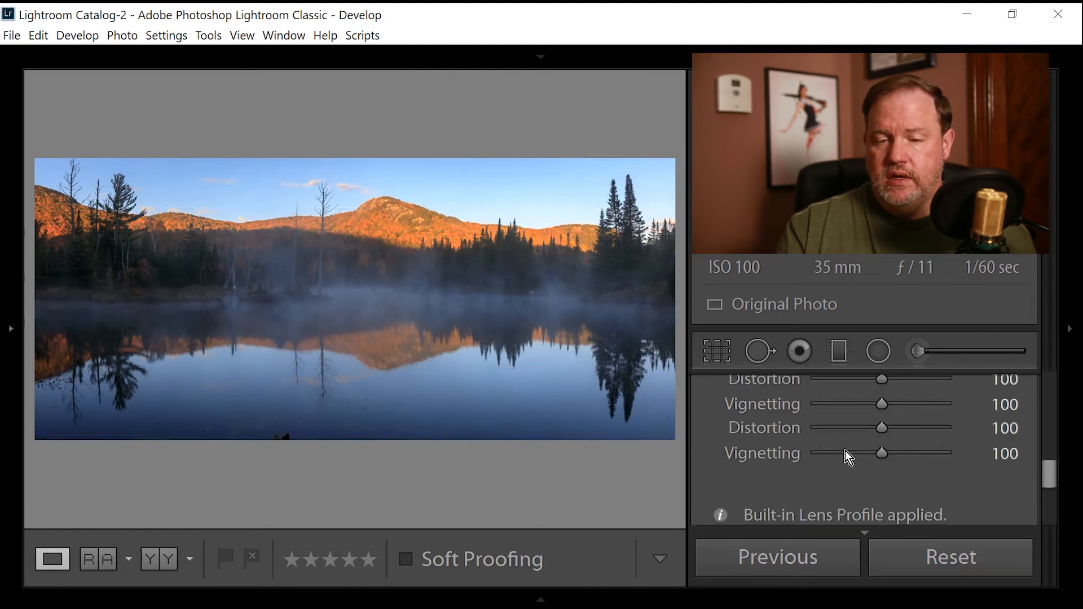
scroll(846, 452, "up", 8)
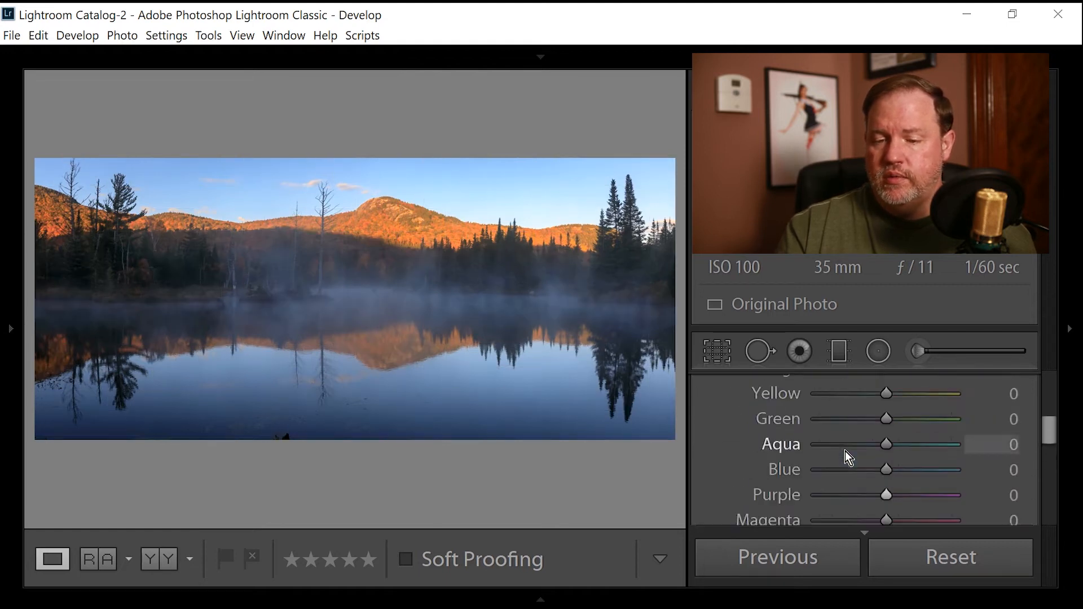
scroll(845, 451, "up", 5)
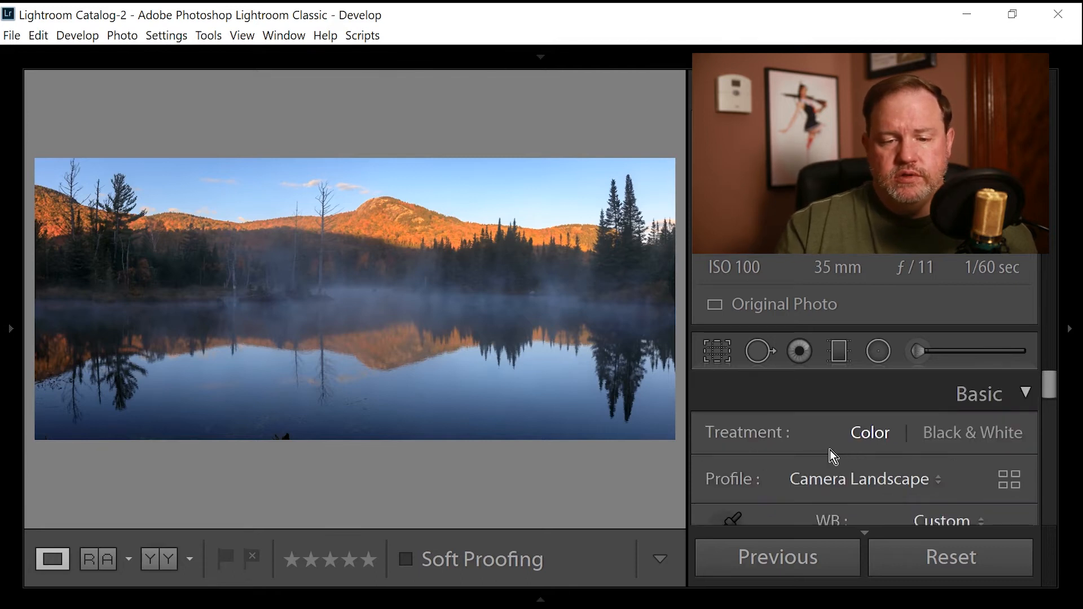
left_click(915, 354)
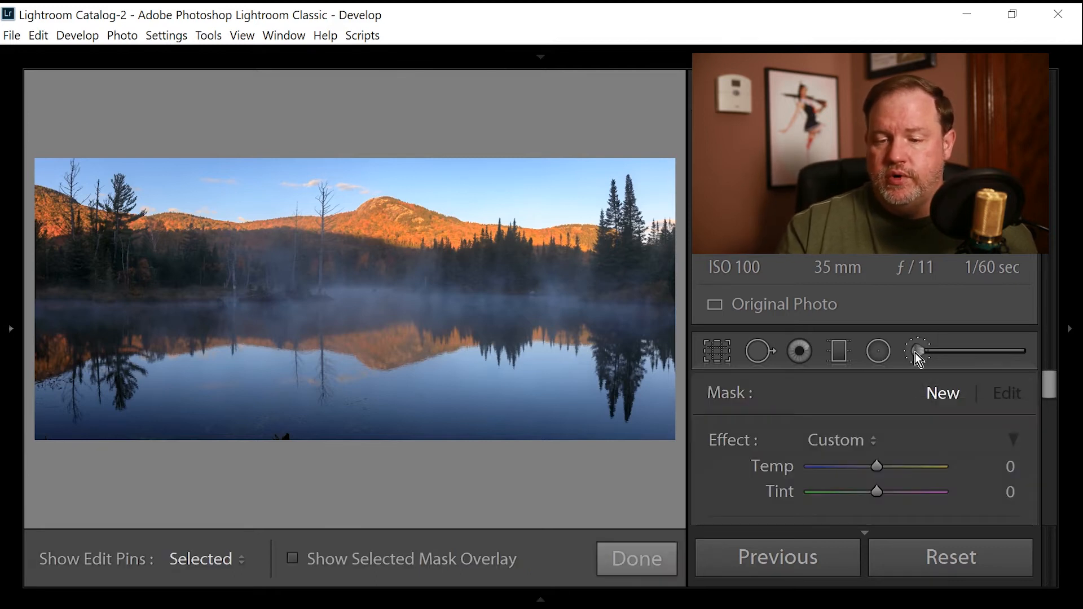
scroll(774, 438, "down", 1)
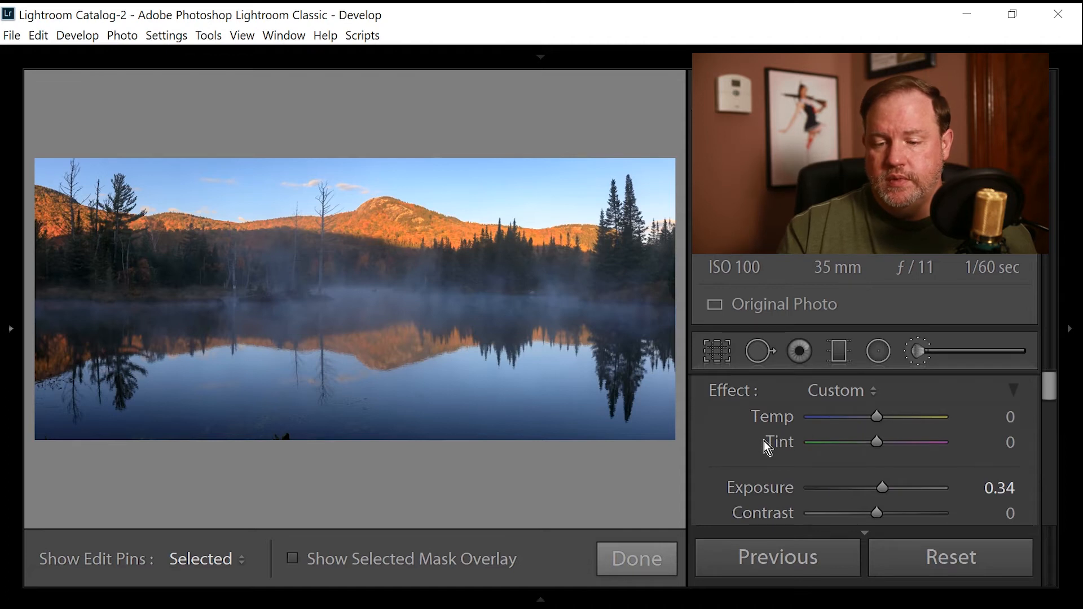
double_click(735, 395)
scroll(736, 440, "down", 1)
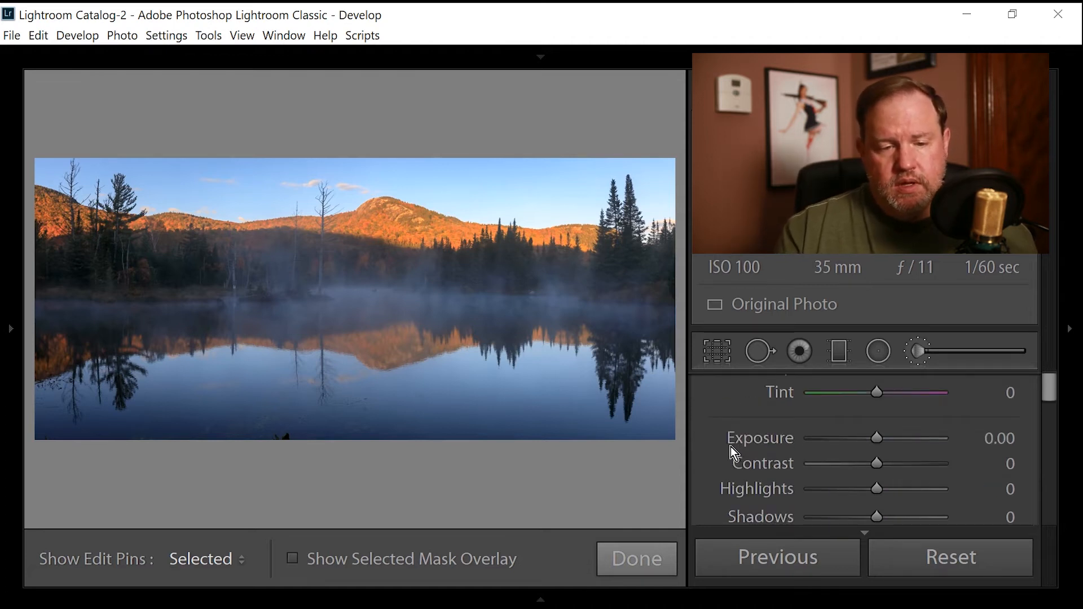
- Set the brush's Exposure to -0.38 and Clarity to 6
left_click_drag(874, 437, 868, 440)
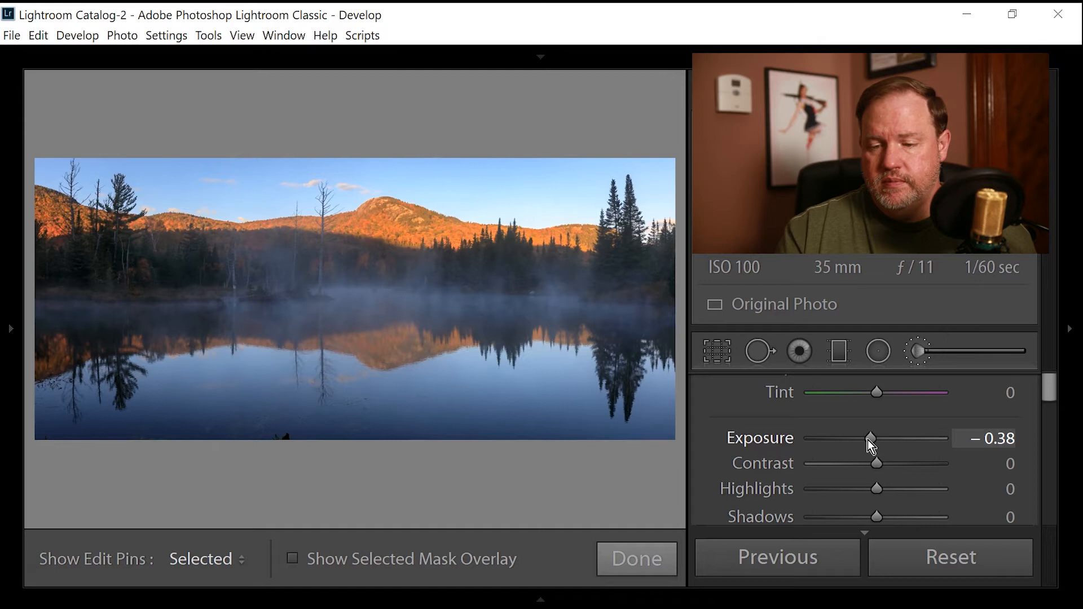
scroll(812, 454, "down", 2)
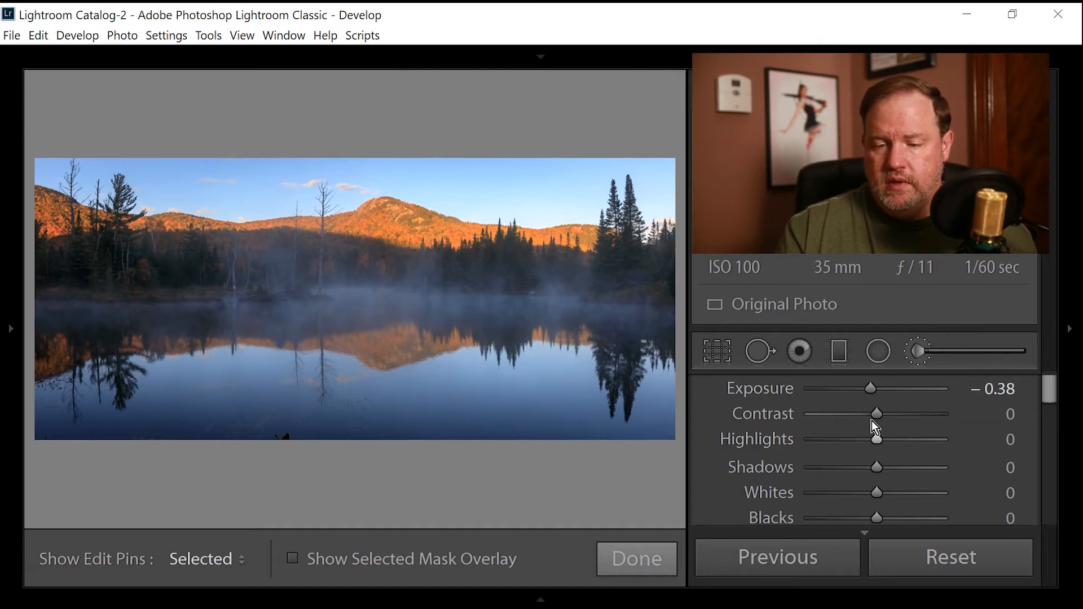
left_click_drag(875, 418, 878, 427)
scroll(804, 455, "down", 2)
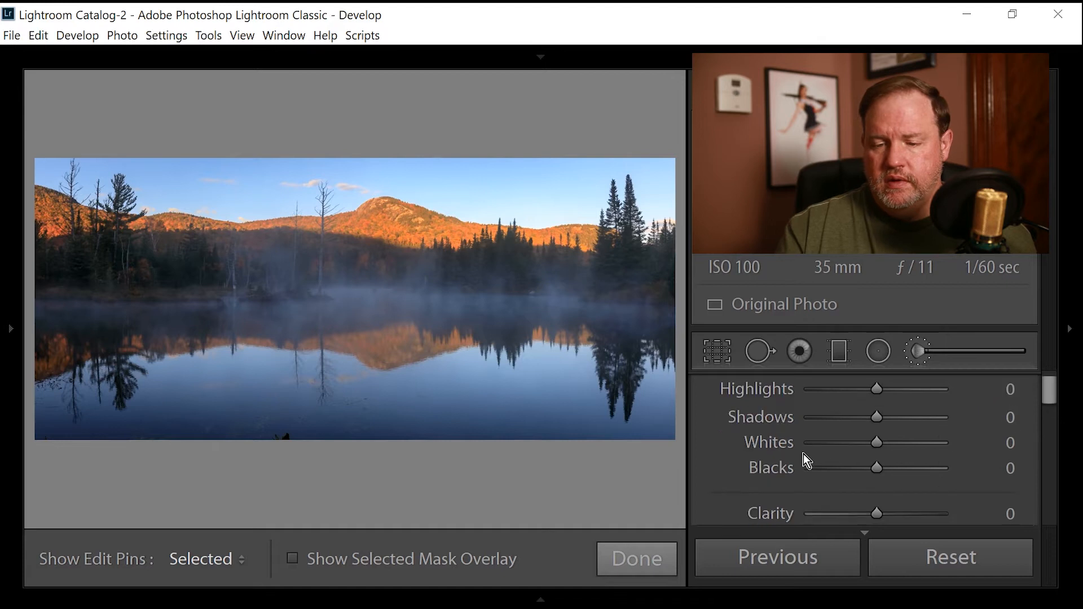
scroll(822, 467, "down", 2)
left_click_drag(878, 466, 882, 465)
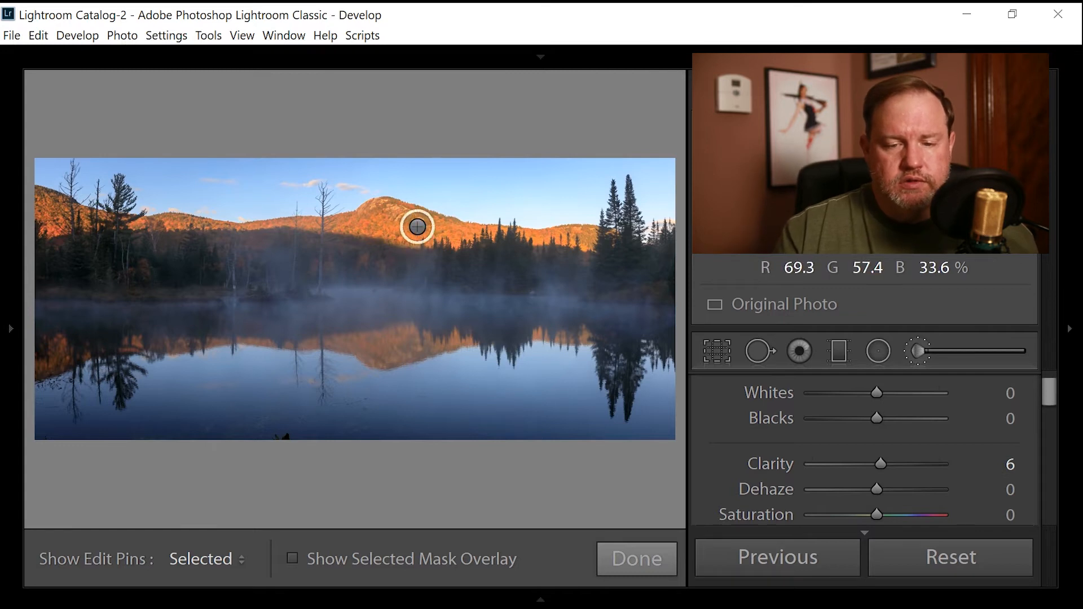
- Brush the adjustment onto the mountains, starting at the central peak, and toggle the edit pin's visibility while working across the panorama
key("h")
key("h")
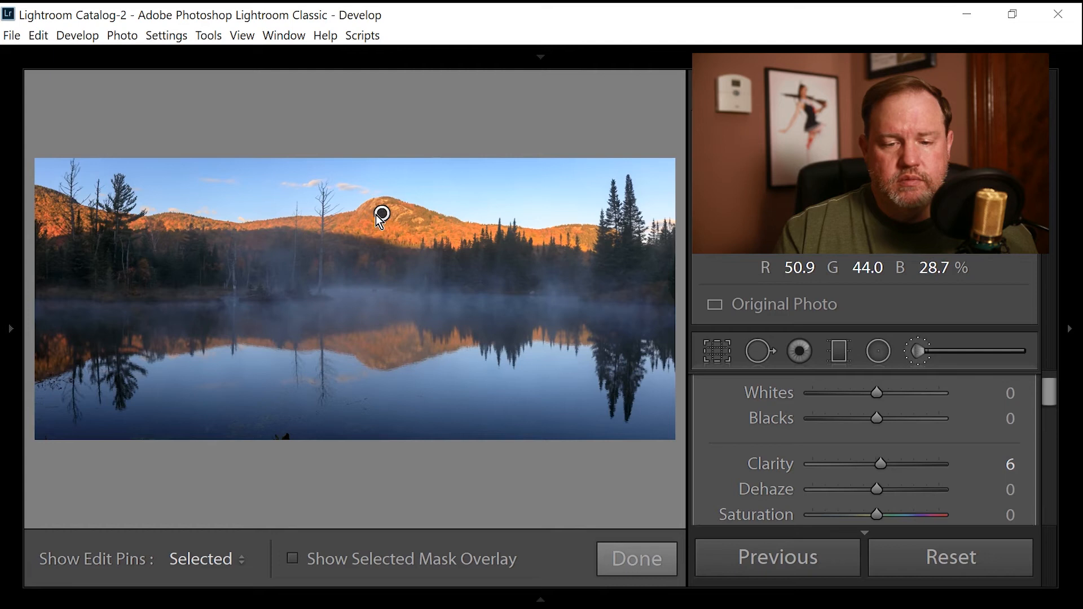
key("h")
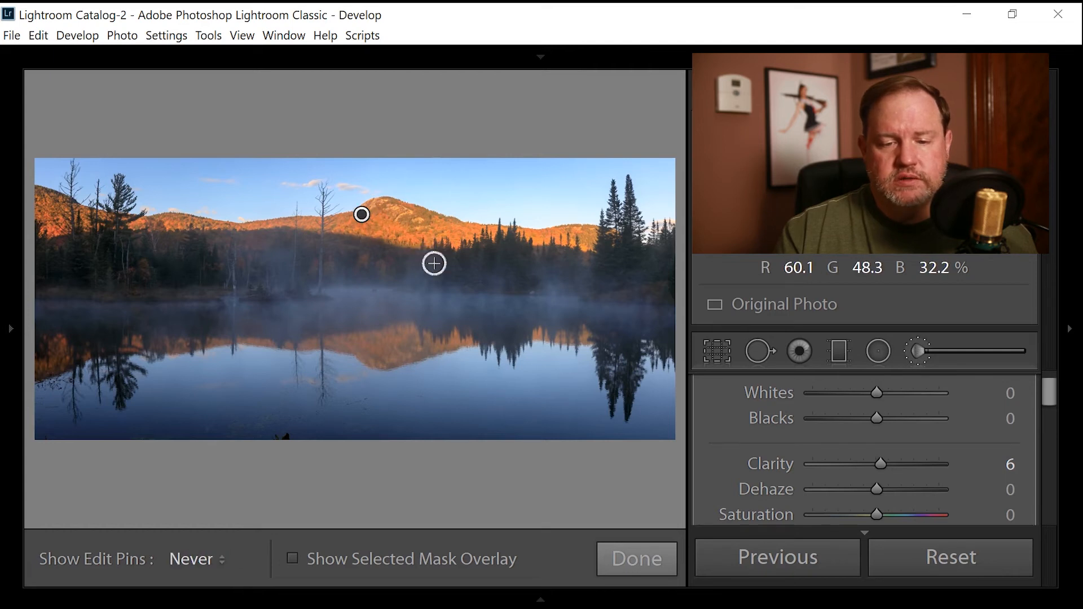
key("h")
key("h")
key("h")
key("h")
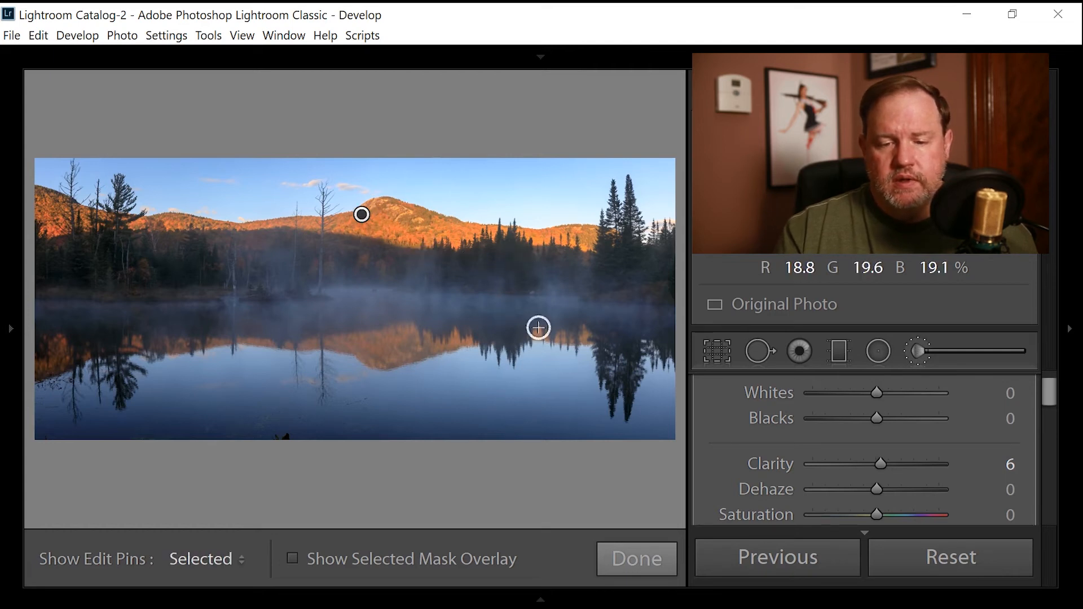
key("h")
key("h")
key("h")
key("h")
key("h")
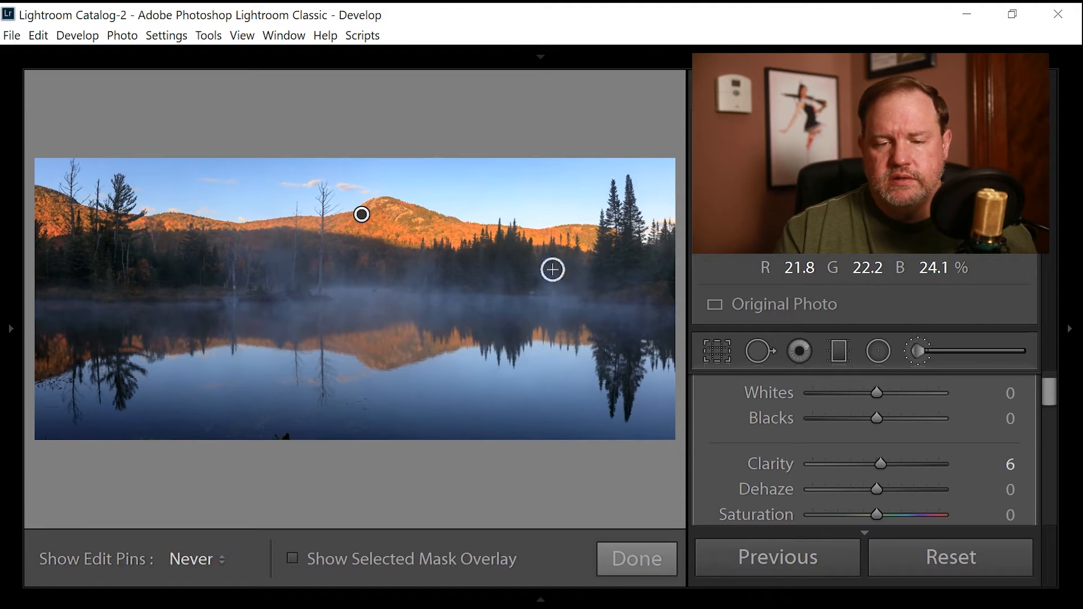
key("h")
key("h")
key("h")
key("h")
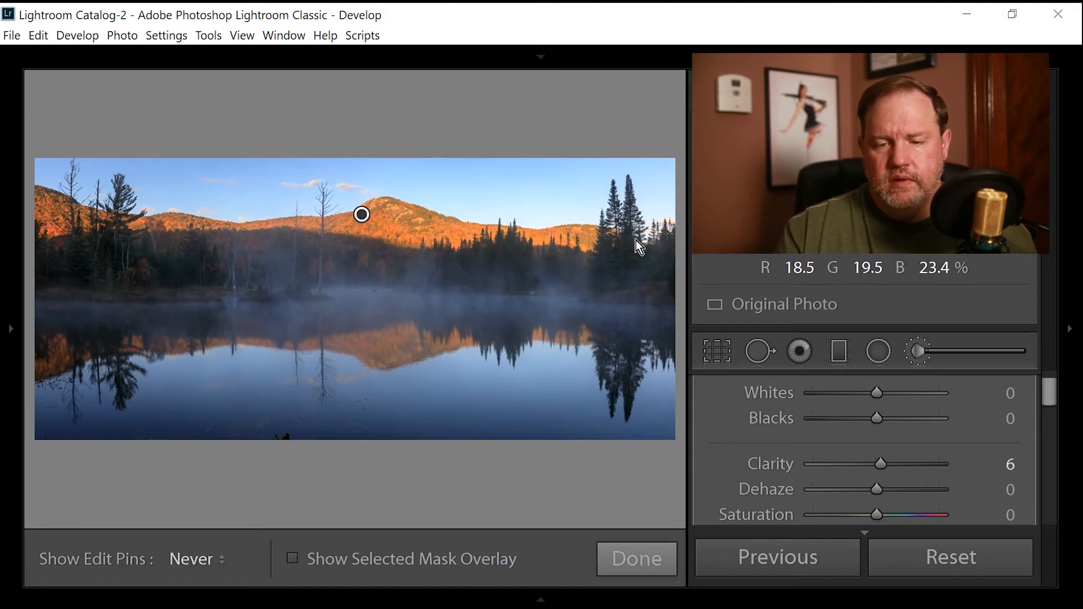
key("h")
key("h")
key("h")
key("h")
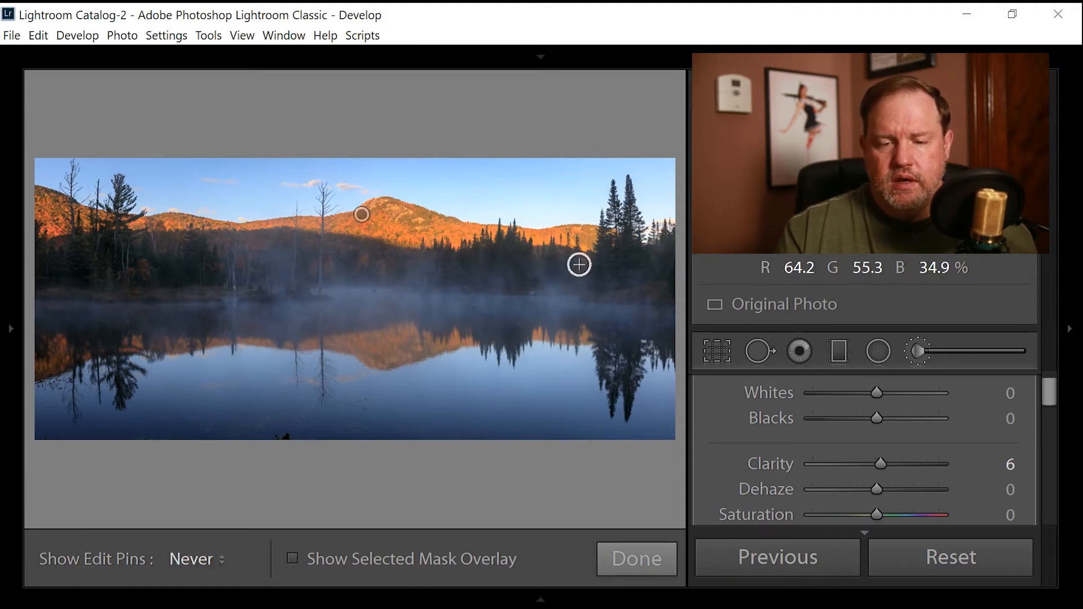
key("h")
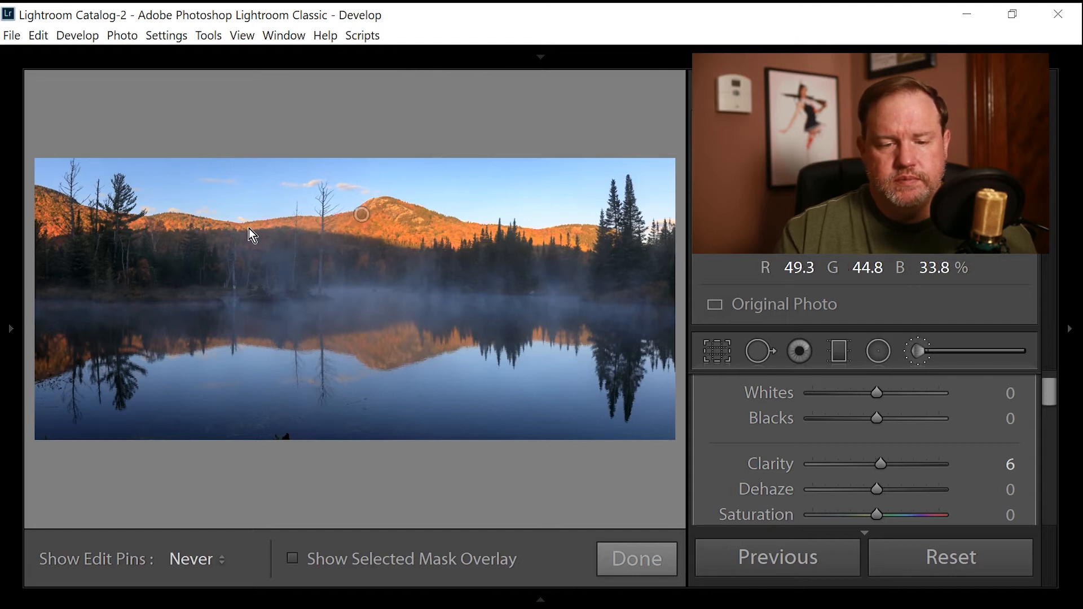
key("h")
key("h")
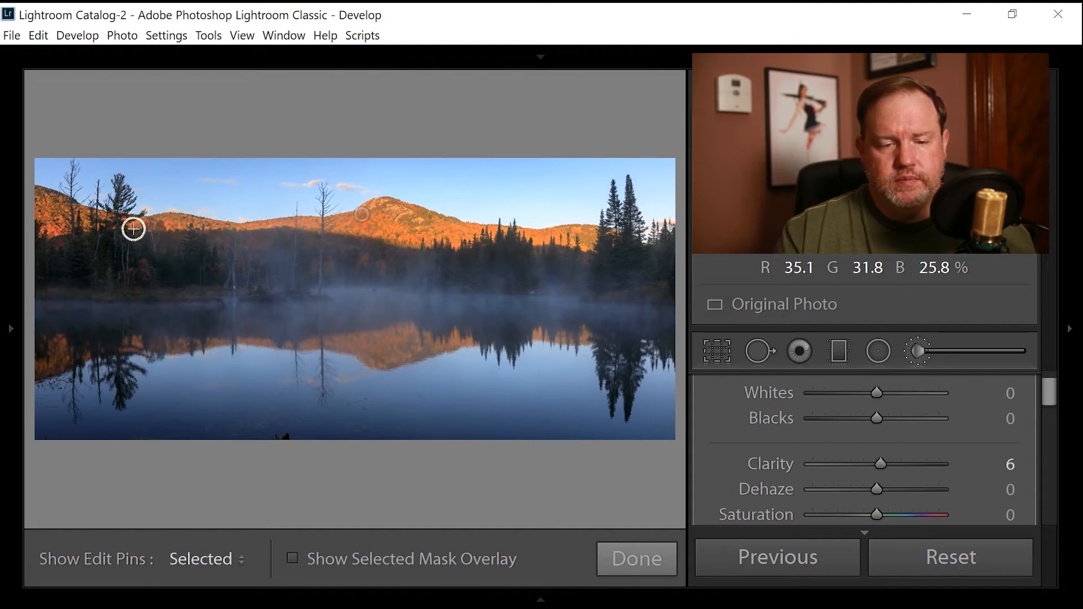
key("h")
key("h")
key("h")
key("h")
key("h")
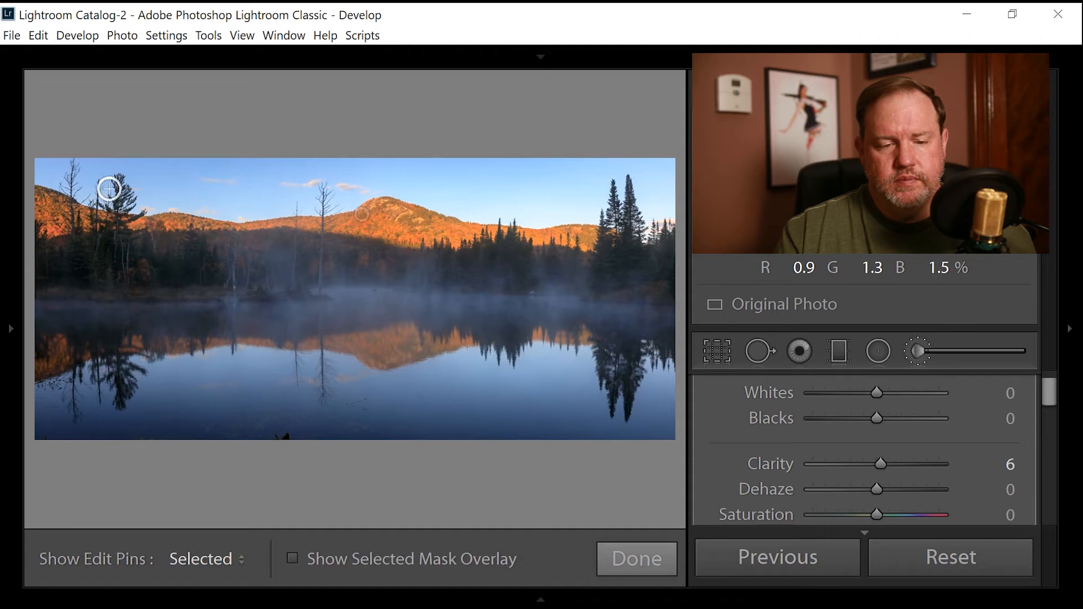
key("h")
key("h")
key("h")
key("h")
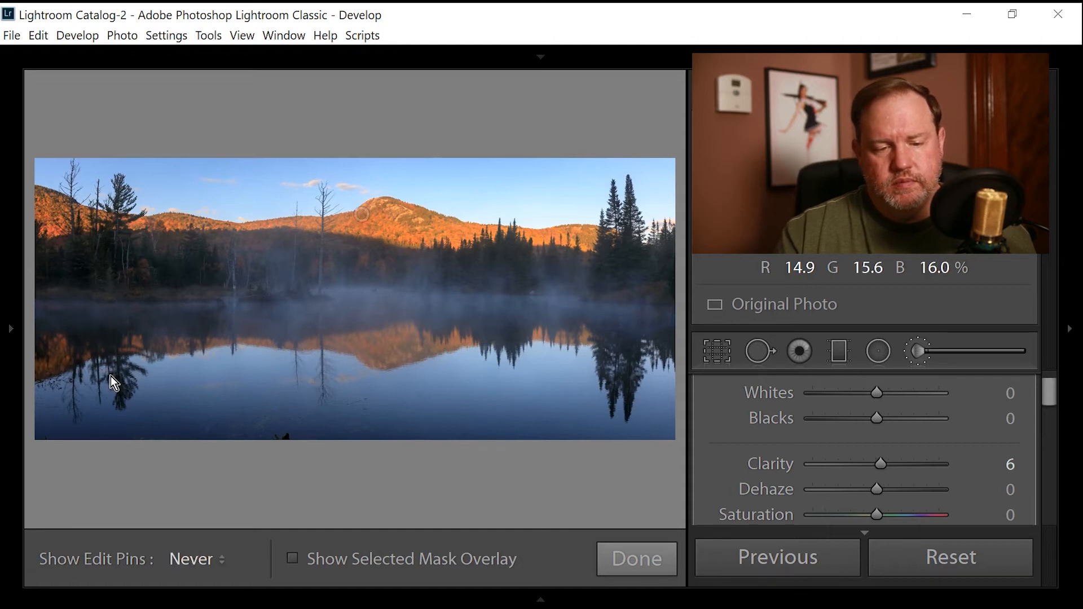
key("h")
key("h")
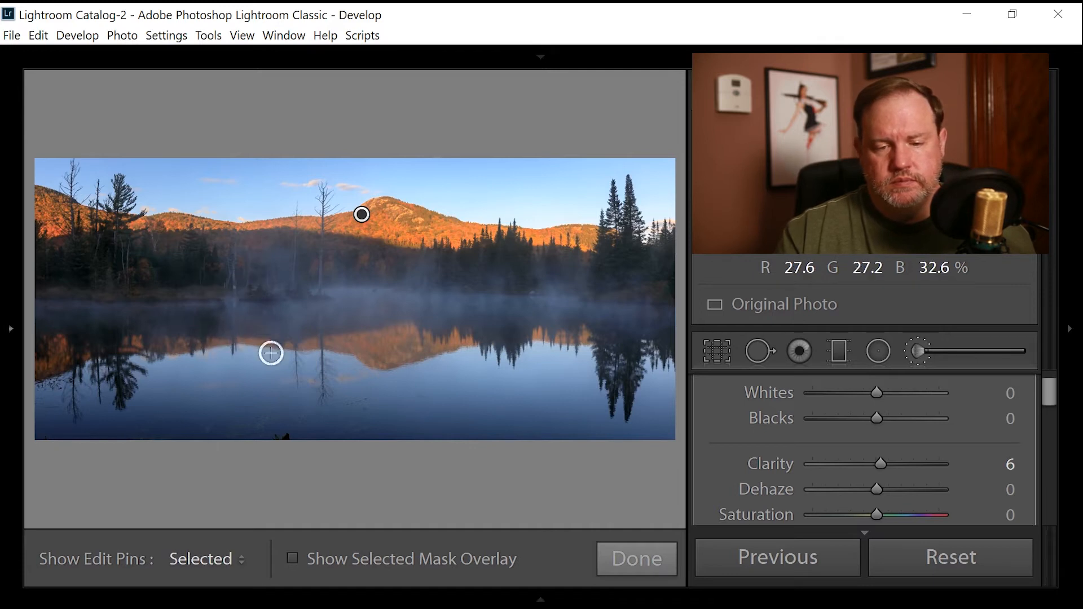
key("h")
key("h")
key("h")
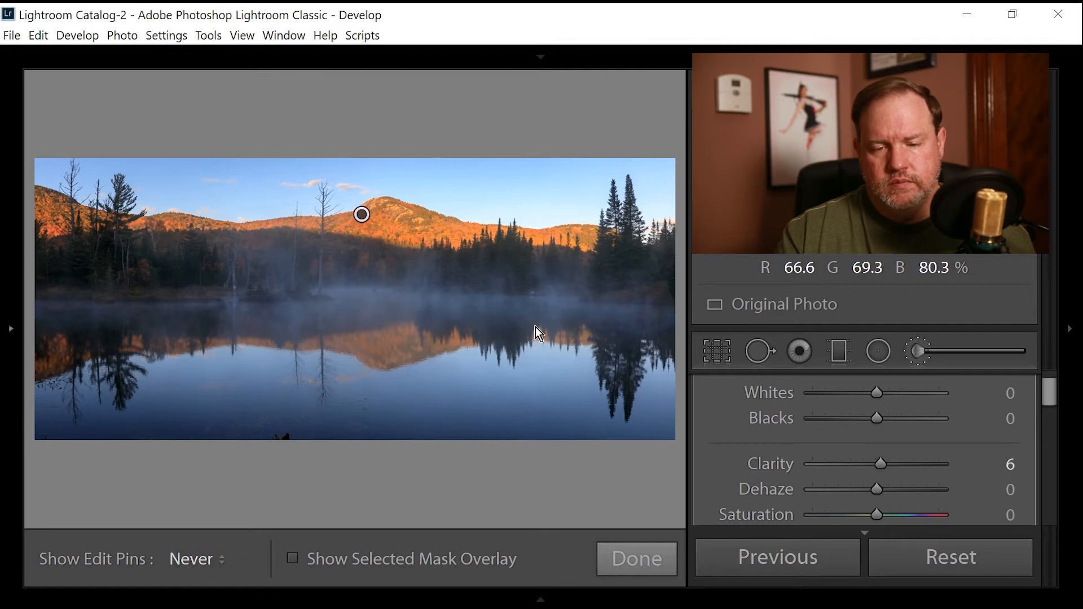
key("h")
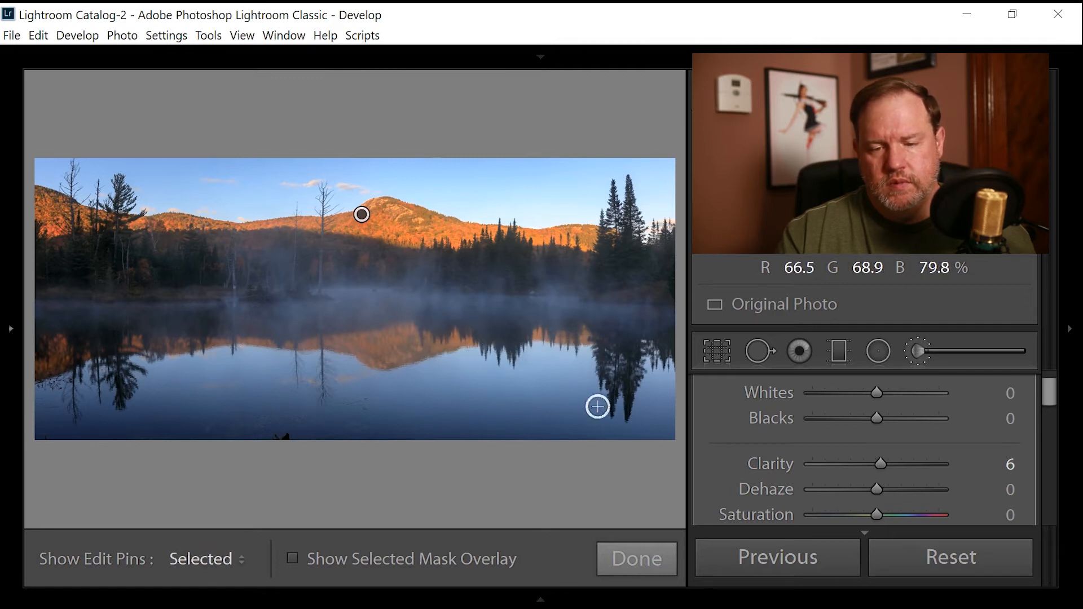
key("h")
key("h")
key("h")
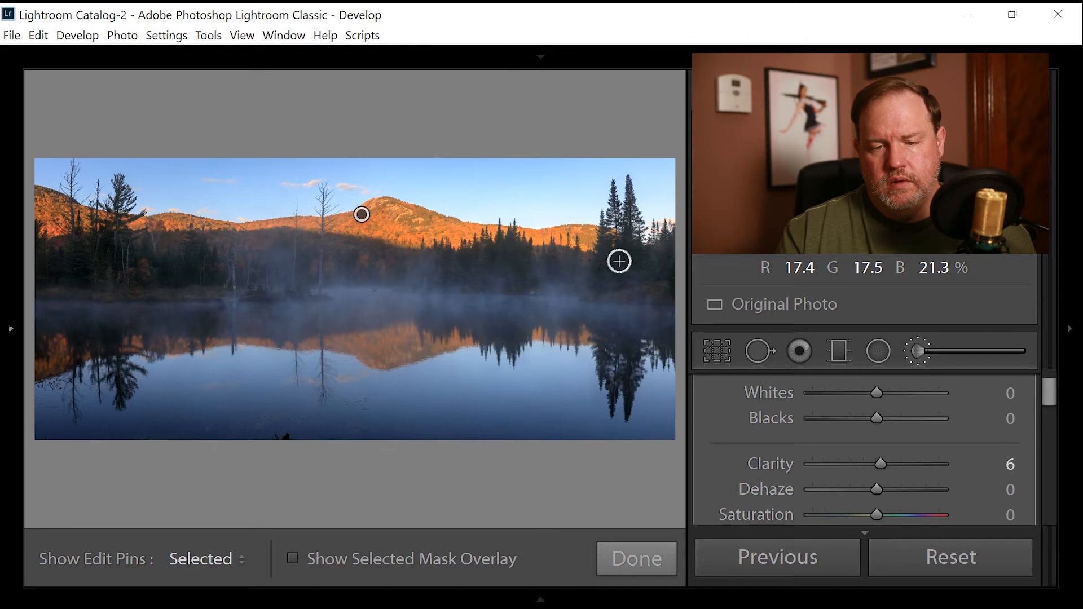
key("h")
key("h")
key("h")
key("h")
key("h")
key("h")
key("h")
key("h")
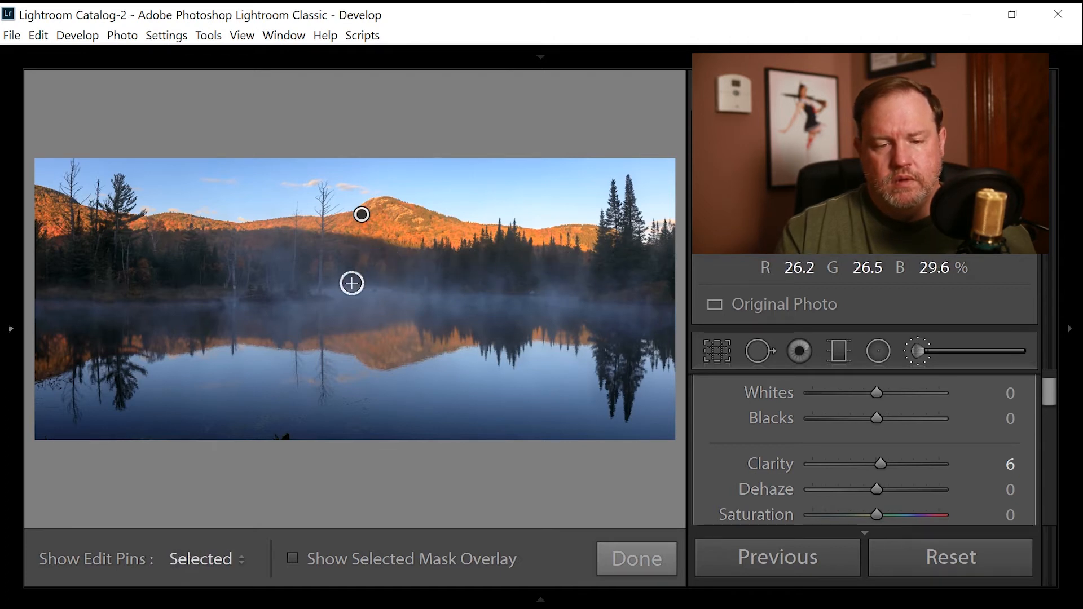
key("h")
key("h")
key("h")
key("h")
key("h")
key("h")
key("h")
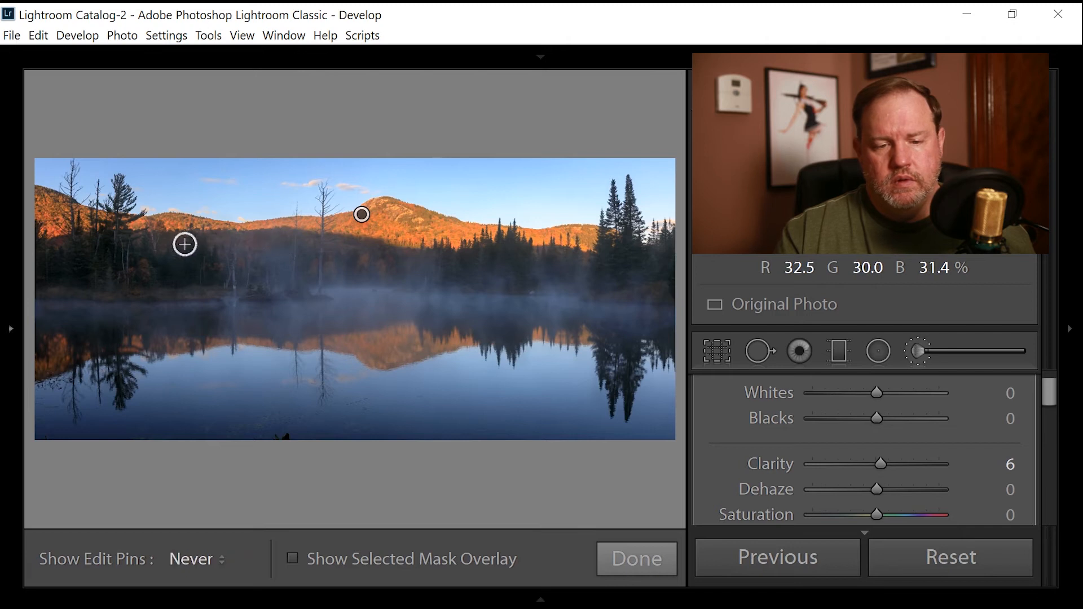
key("h")
key("h")
key("h")
key("h")
key("h")
key("h")
key("h")
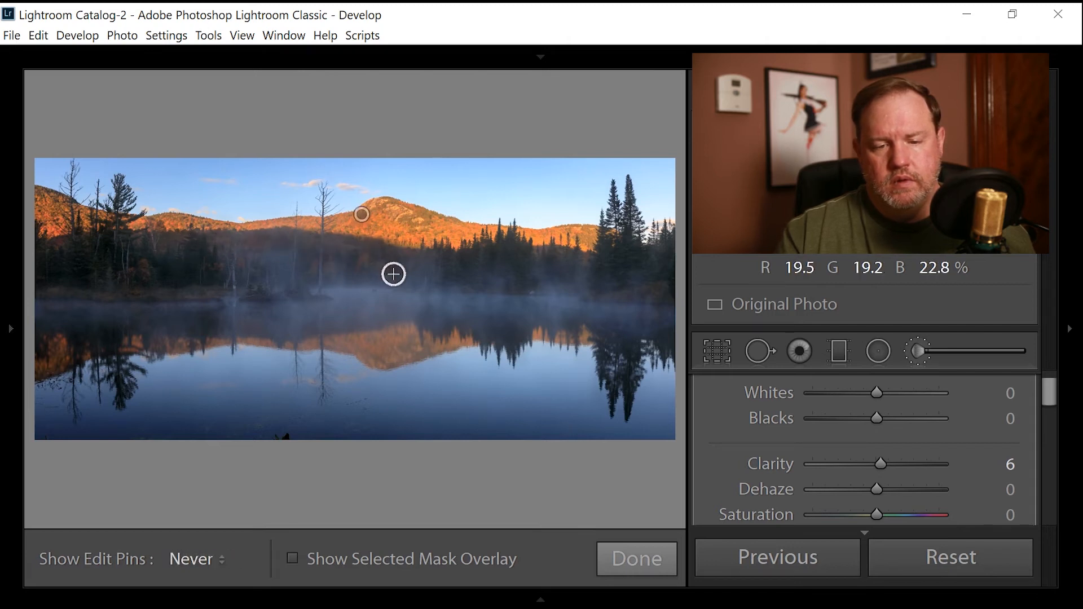
key("h")
key("h")
key("h")
key("h")
key("h")
key("h")
key("h")
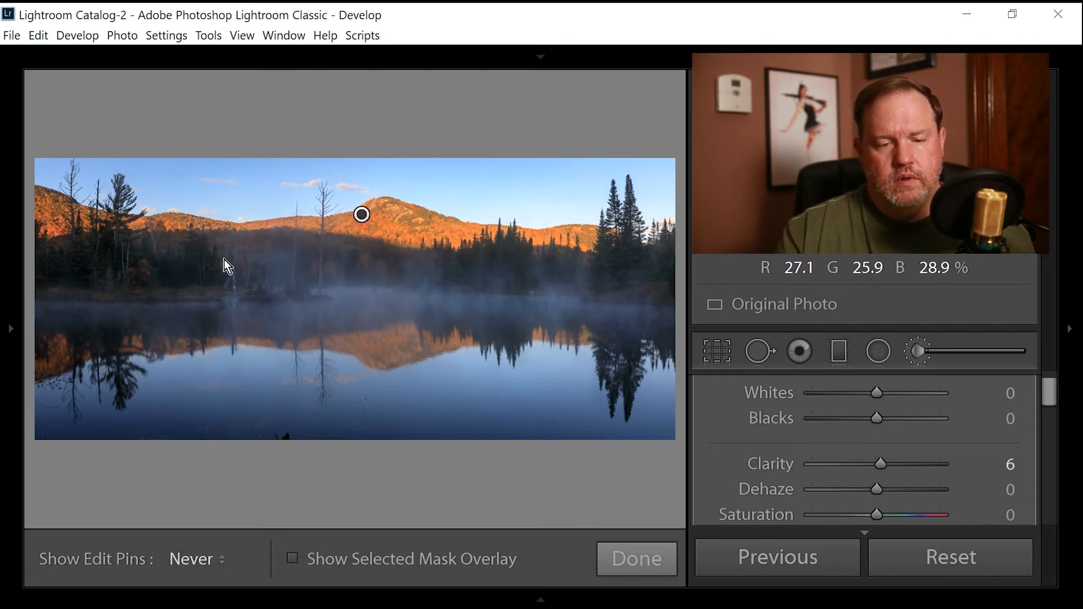
key("h")
key("h")
key("h")
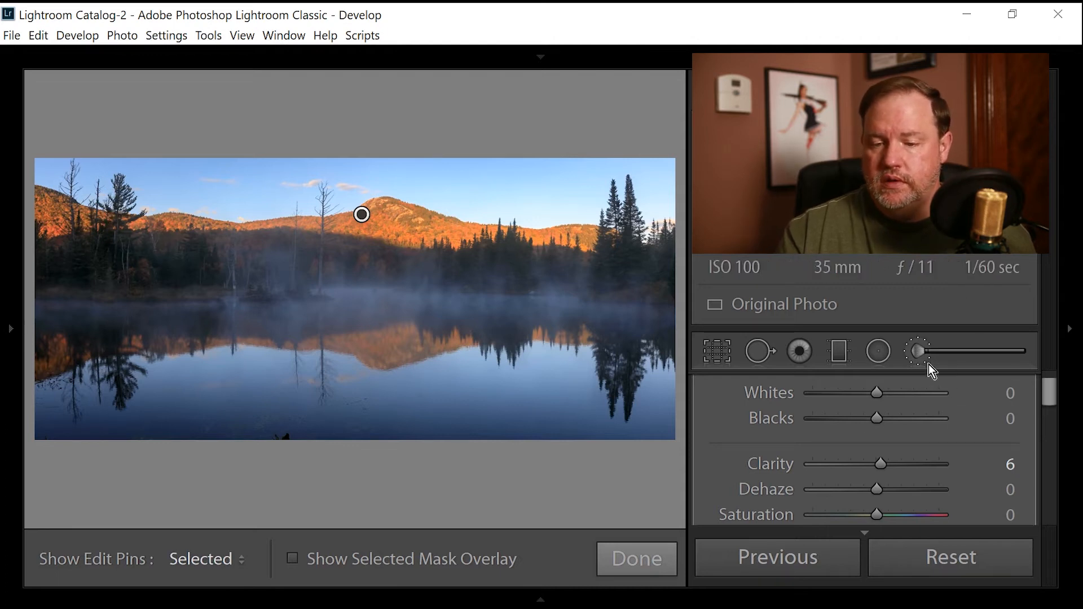
- Start a new Adjustment Brush mask with Exposure set to 0.55
scroll(925, 406, "up", 5)
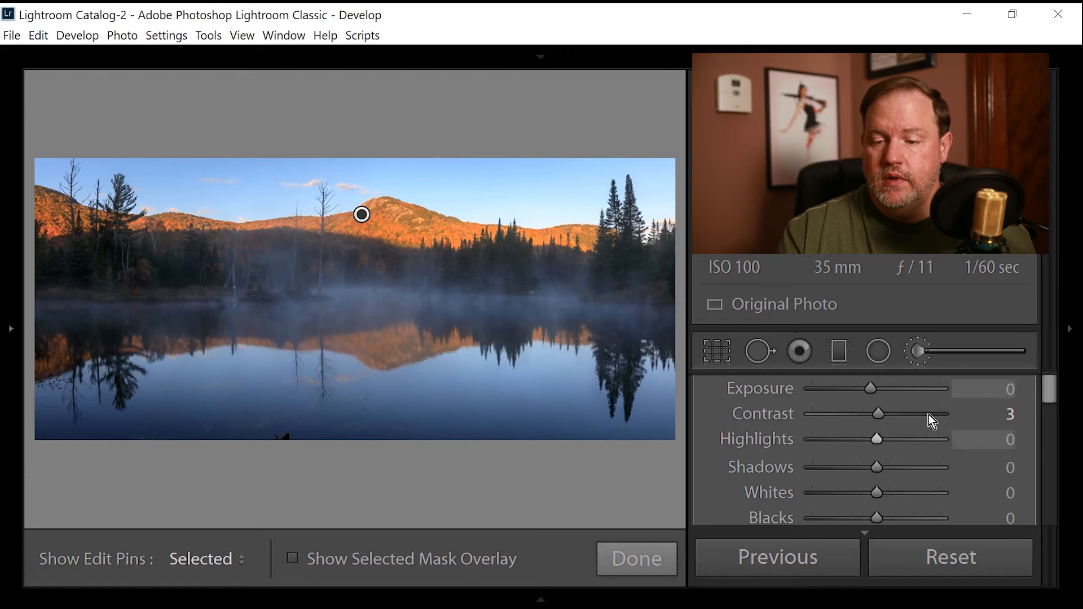
left_click(943, 396)
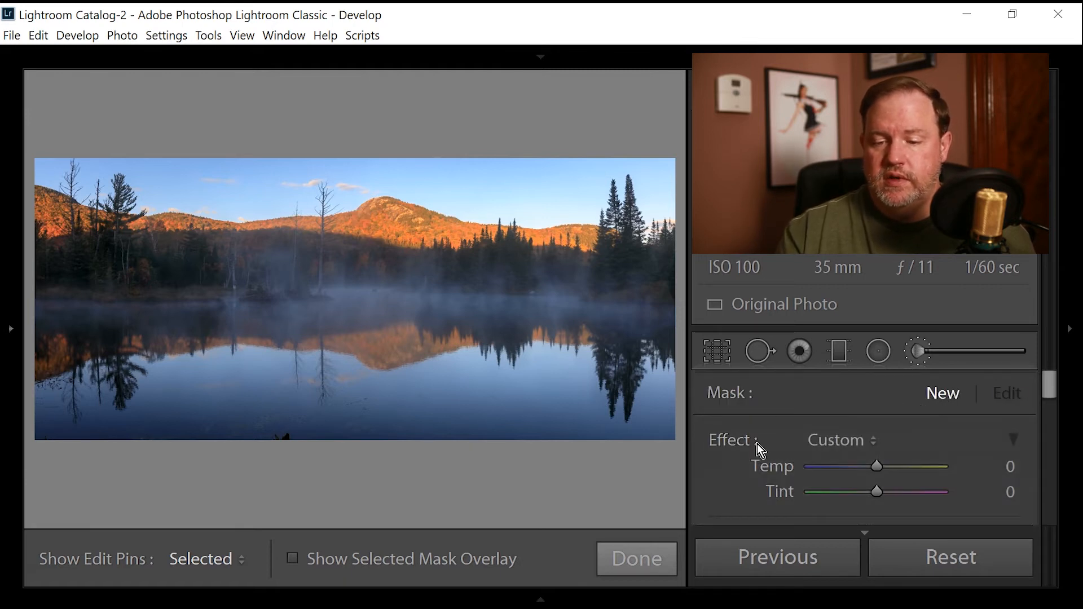
scroll(757, 449, "down", 3)
left_click_drag(877, 442, 888, 439)
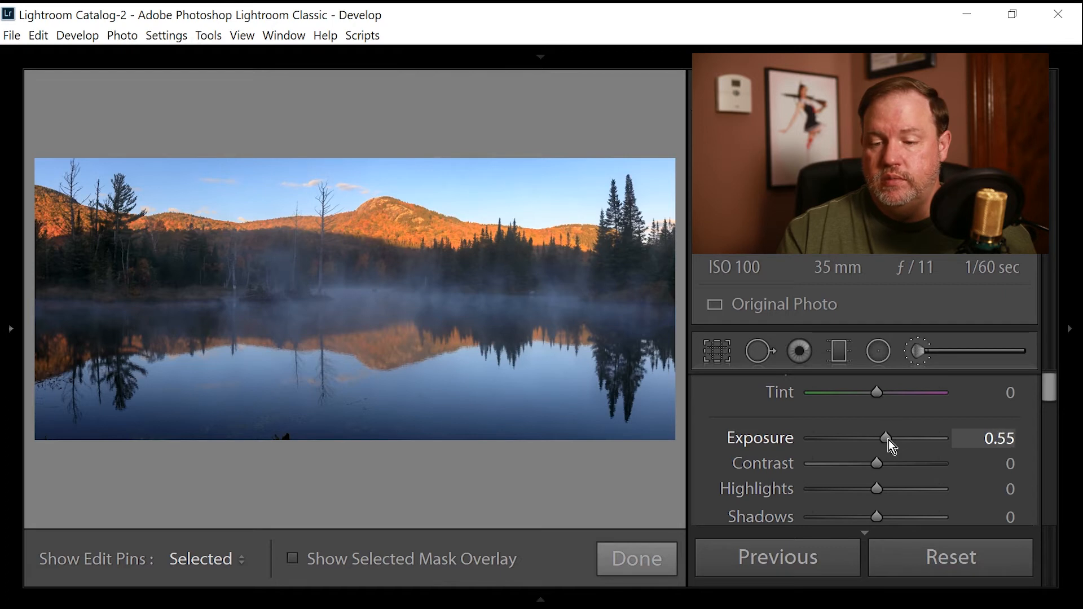
- Set the new brush's Contrast to 2 and Clarity to 12
scroll(828, 462, "down", 1)
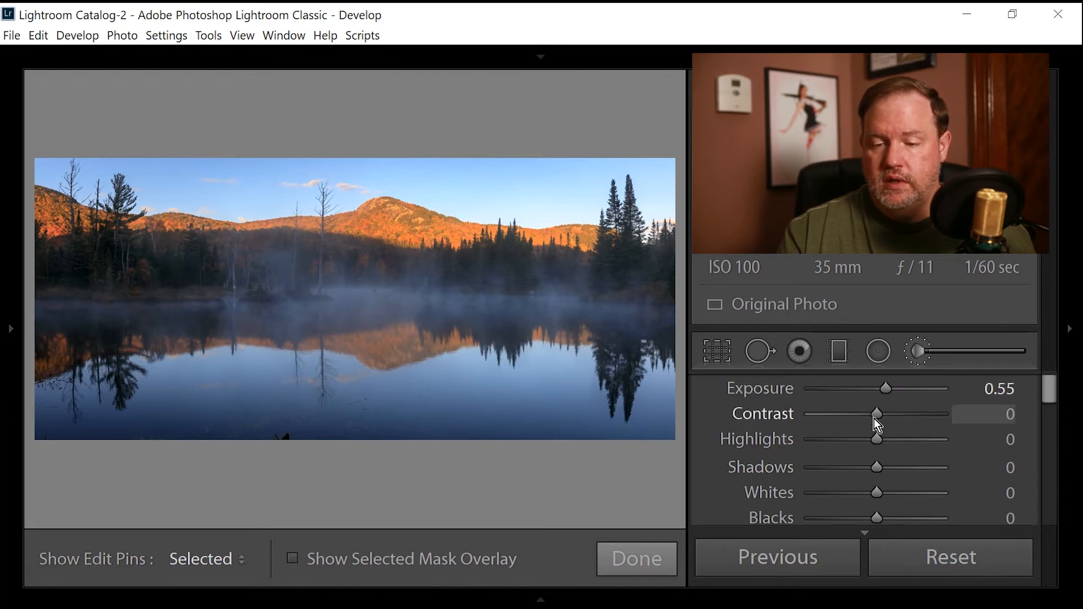
left_click_drag(880, 414, 878, 416)
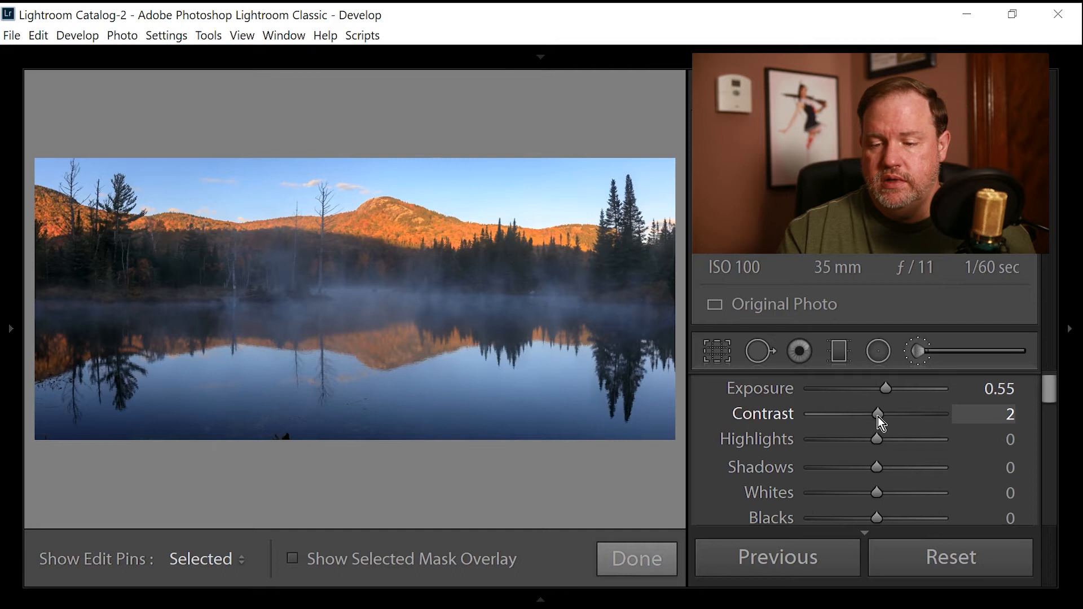
scroll(824, 462, "down", 1)
scroll(827, 465, "down", 1)
left_click_drag(877, 464, 886, 463)
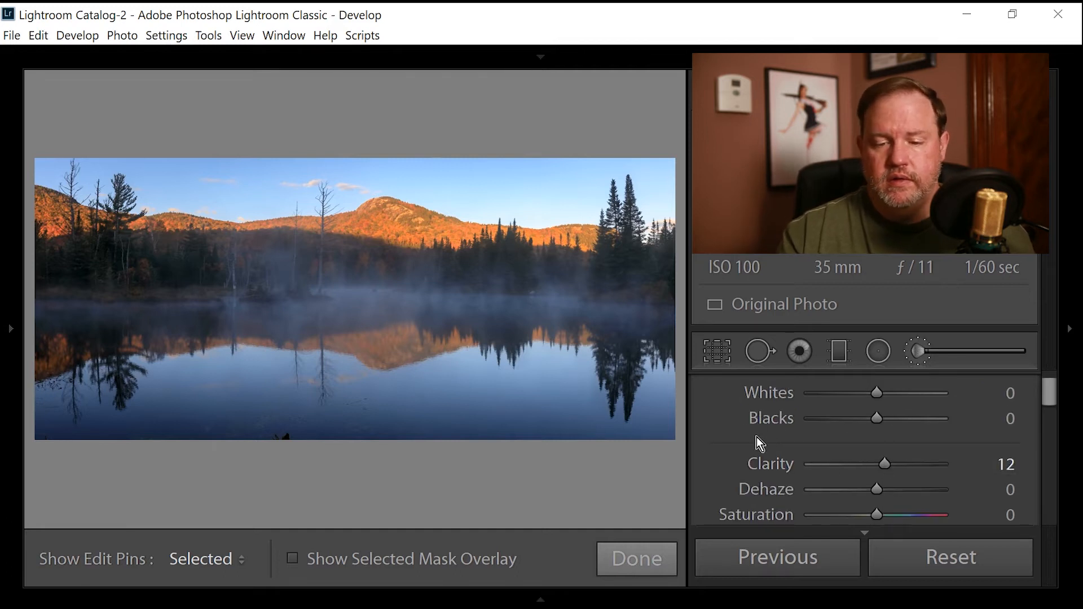
- Brush the lightening adjustment onto the shadowed tree line, working from the photo's right edge across to the left, with edit pins toggled while painting
key("h")
key("h")
key("h")
key("h")
key("h")
key("h")
key("h")
key("h")
key("h")
key("h")
key("h")
key("h")
key("h")
key("h")
key("h")
key("h")
key("h")
key("h")
key("h")
key("h")
key("h")
key("h")
key("h")
key("h")
key("h")
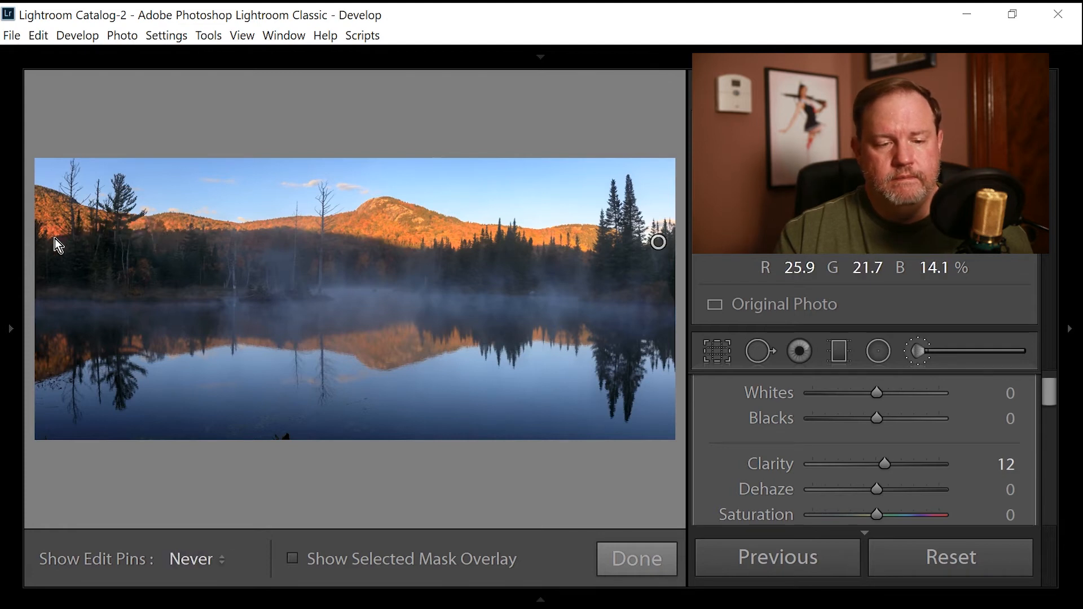
key("h")
key("h")
key("h")
key("h")
key("h")
key("h")
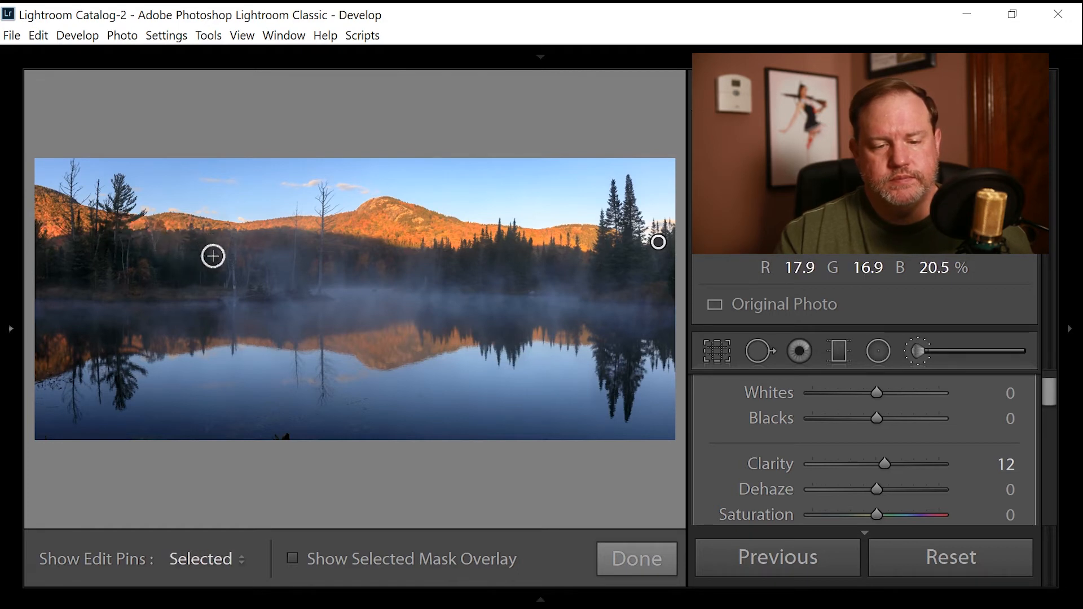
- Extend the brush adjustment over the mist and far shoreline across the lake, toggling the edit pins while painting
key("h")
key("h")
key("h")
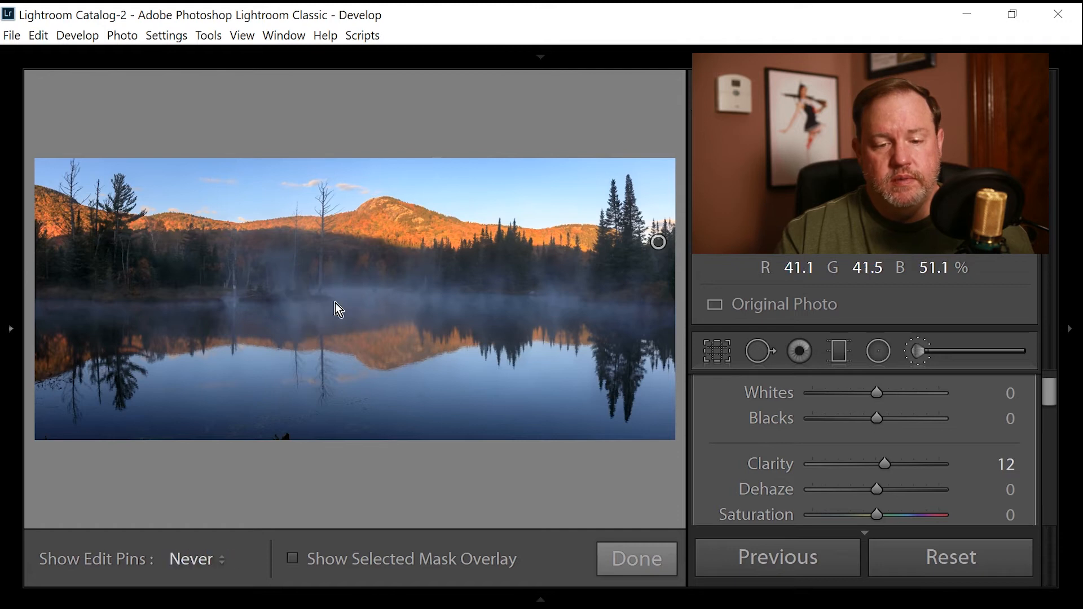
key("h")
key("h")
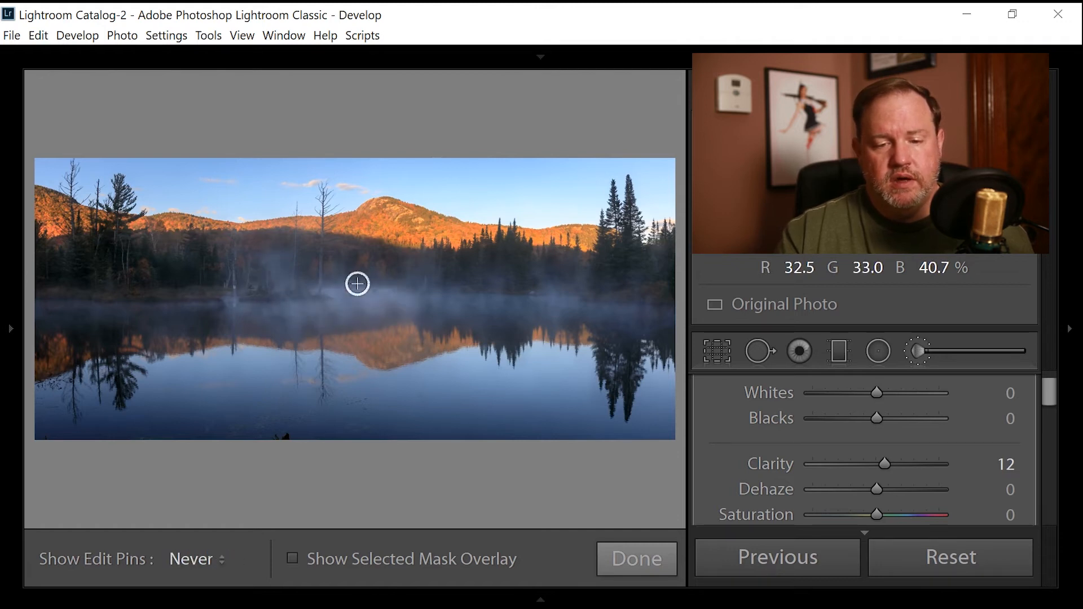
key("h")
key("h")
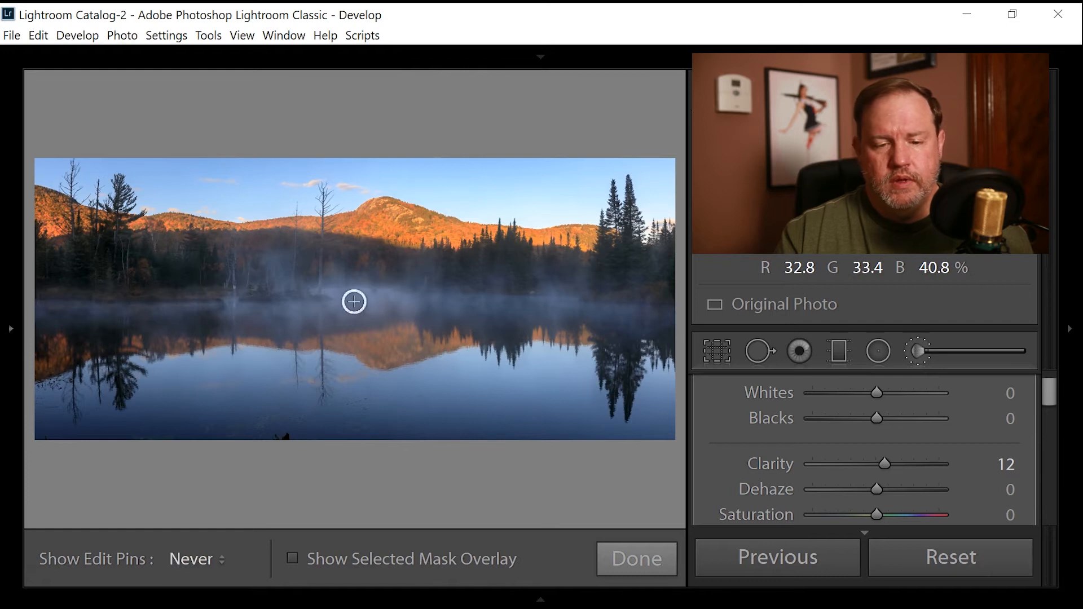
key("h")
key("h")
key("h")
key("h")
key("h")
key("h")
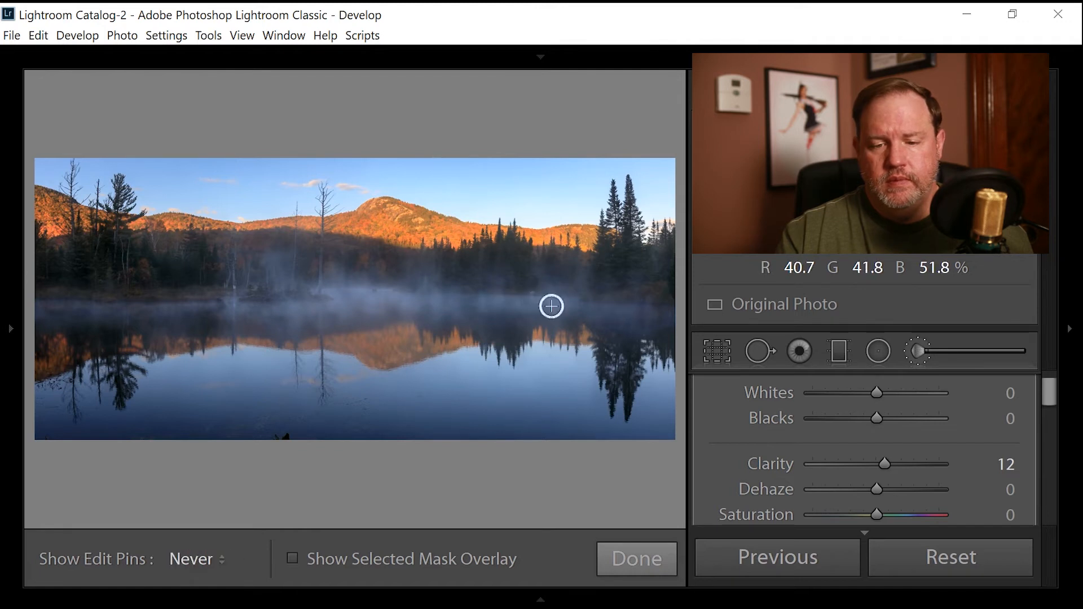
key("h")
key("h")
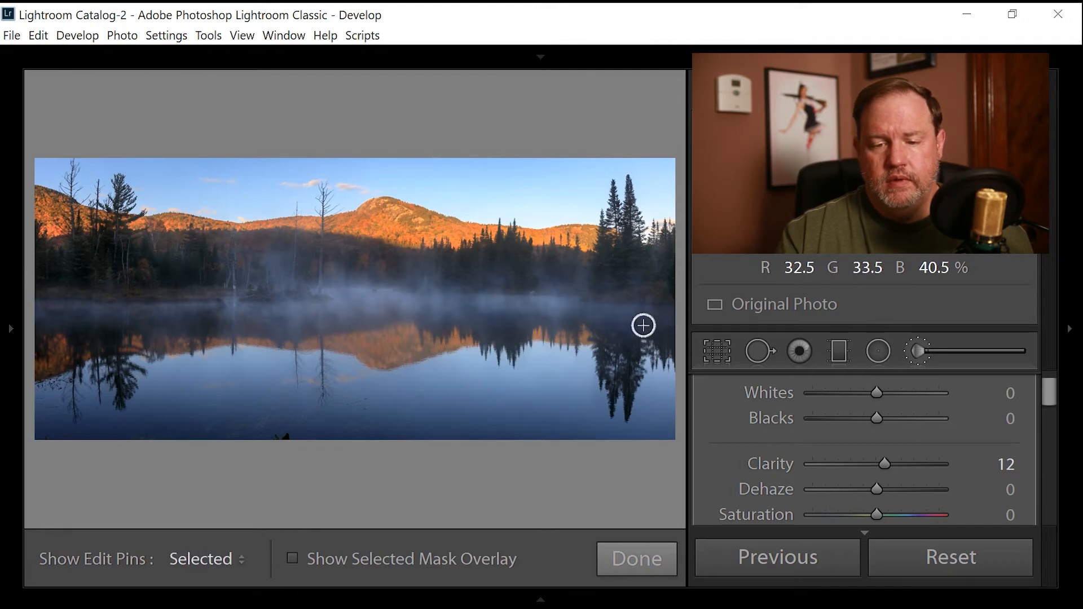
key("h")
key("h")
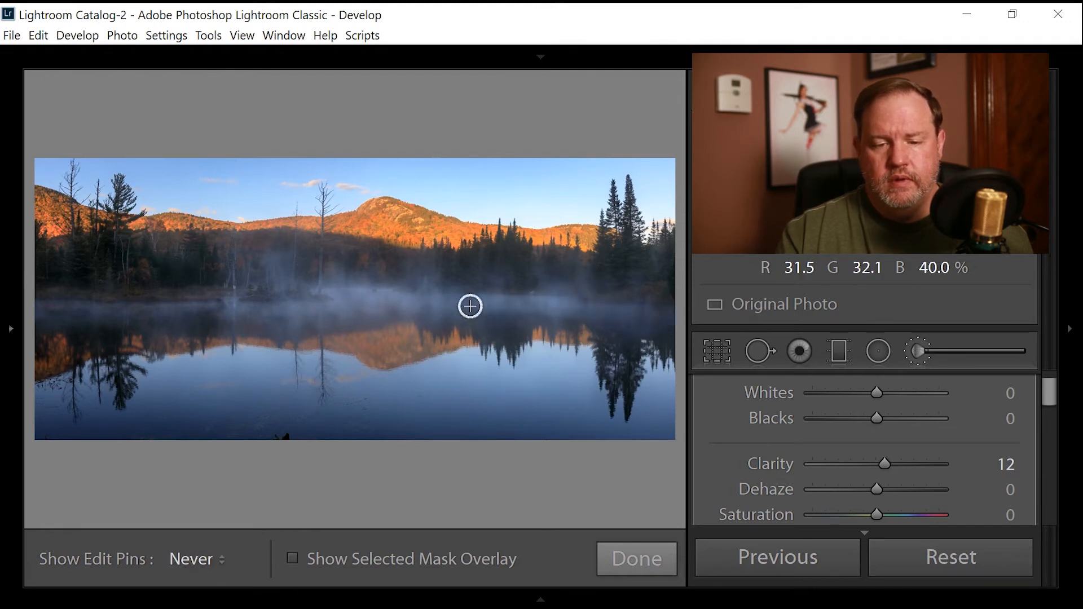
key("h")
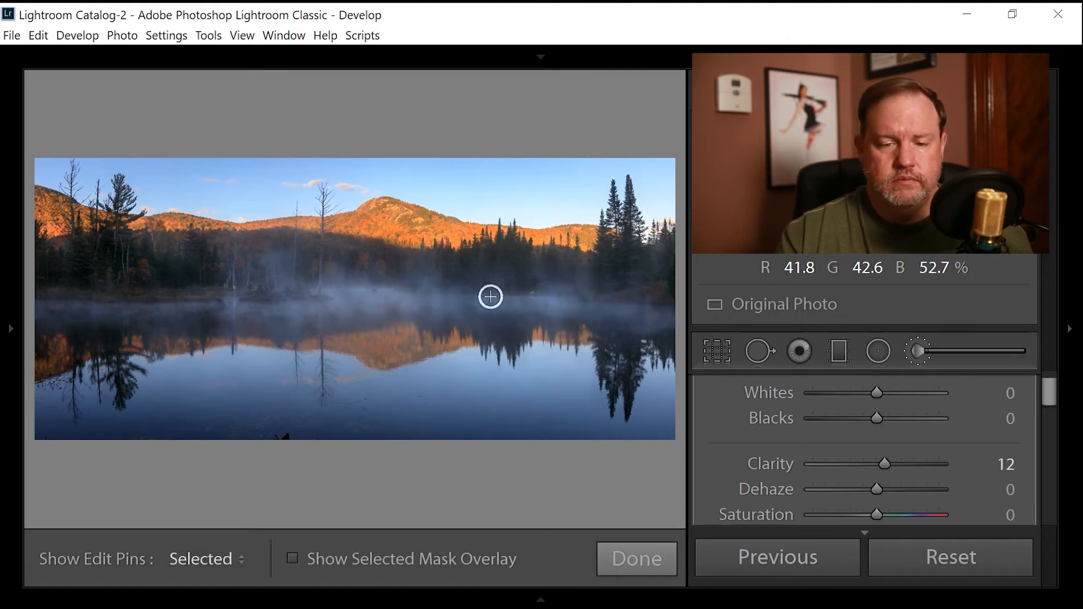
key("h")
key("h")
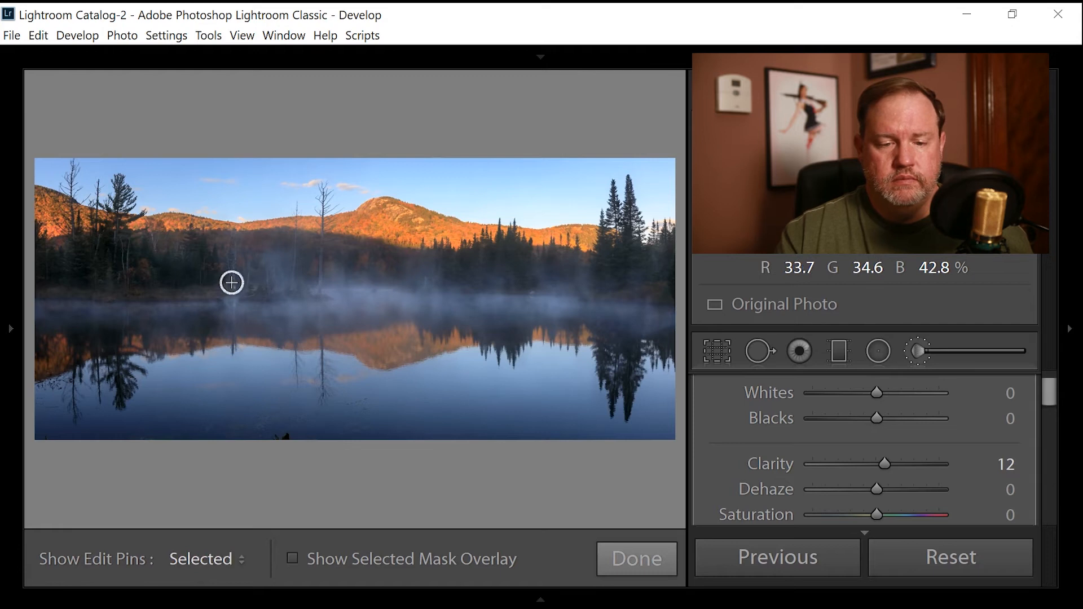
key("h")
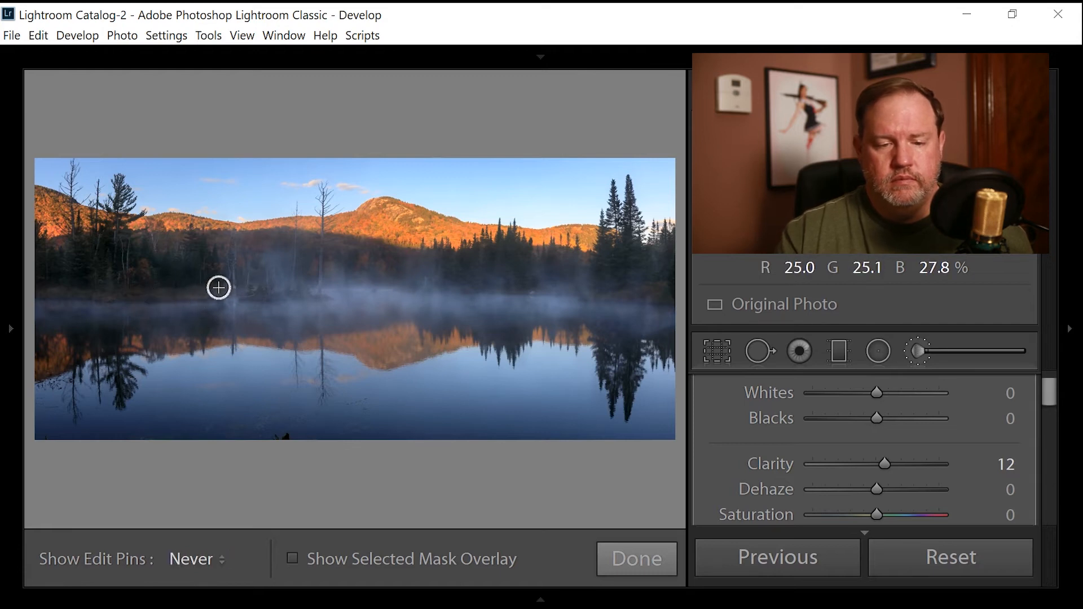
key("h")
key("h")
key("h")
key("h")
key("h")
key("h")
key("h")
key("h")
key("h")
key("h")
key("h")
key("h")
key("h")
key("h")
key("h")
key("h")
key("h")
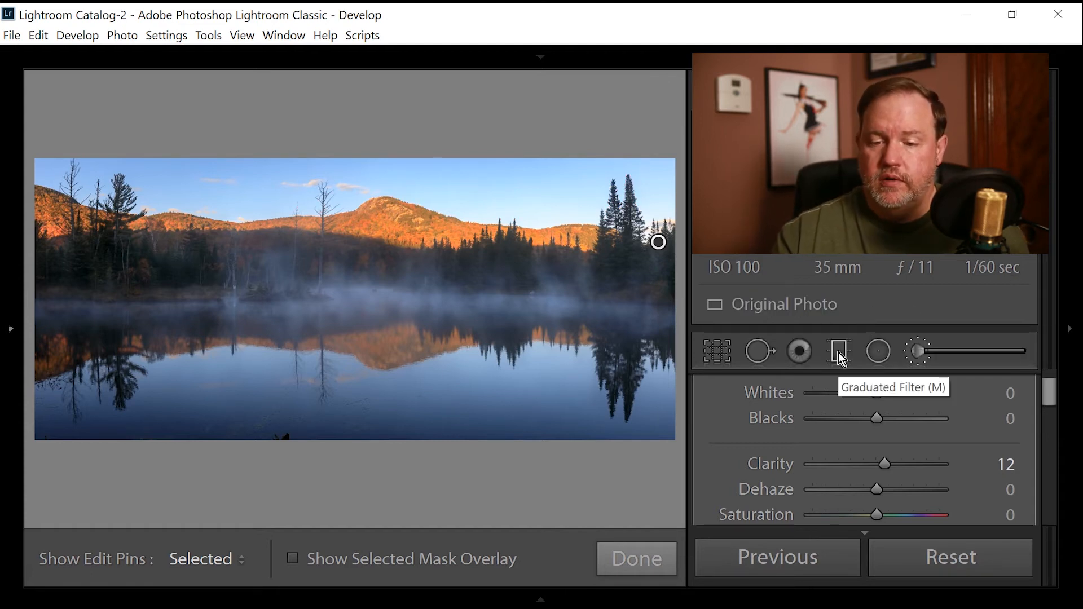
- Close the brush and draw a slightly tilted Graduated Filter with Exposure -0.24 from the sky down over the lake, centred on the far shore
left_click(918, 352)
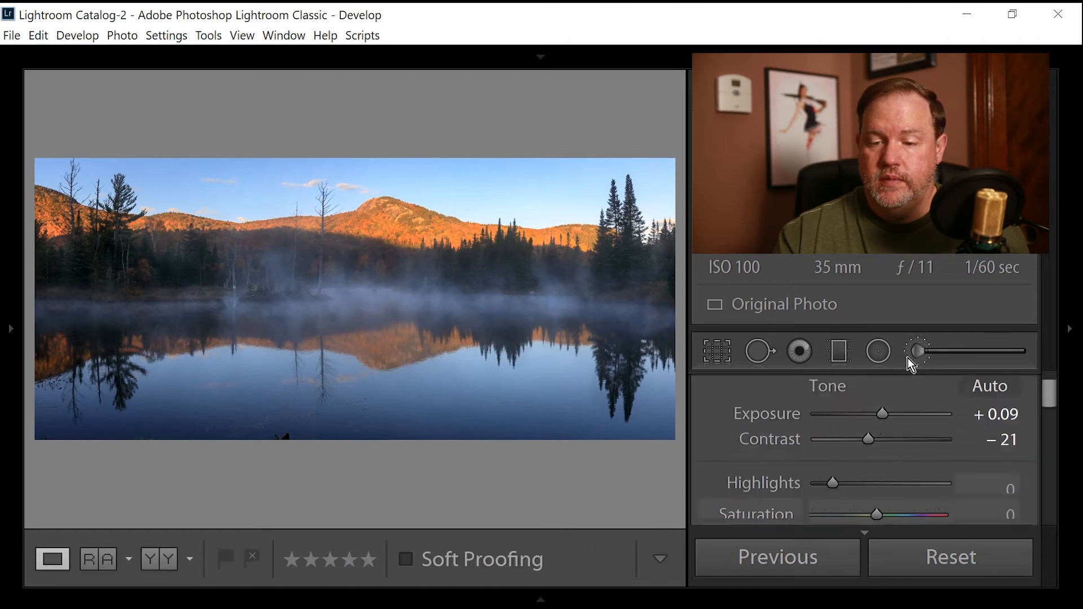
left_click(841, 358)
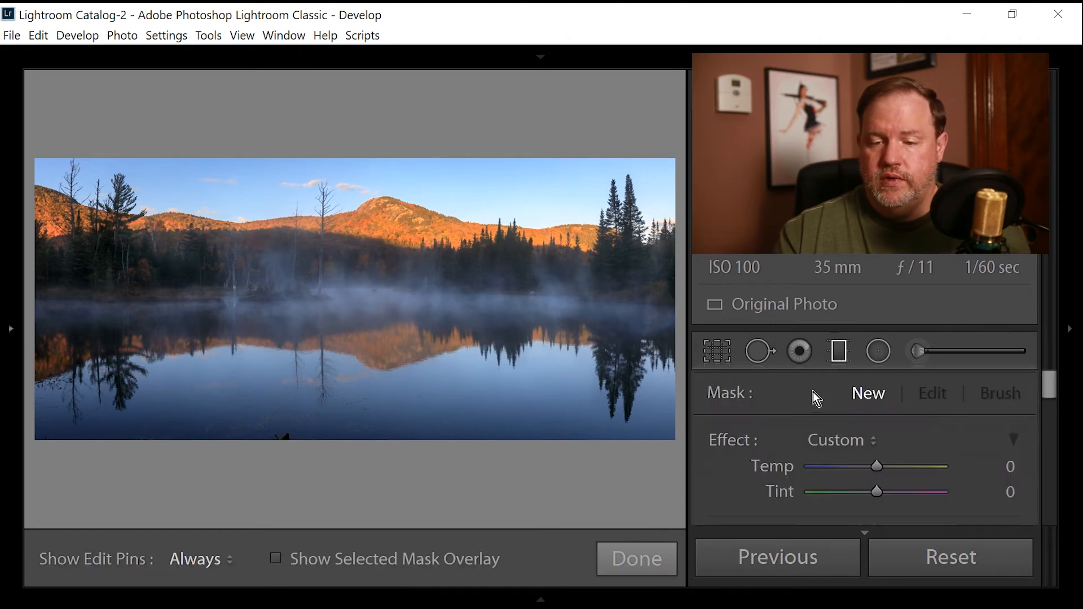
scroll(730, 442, "down", 4)
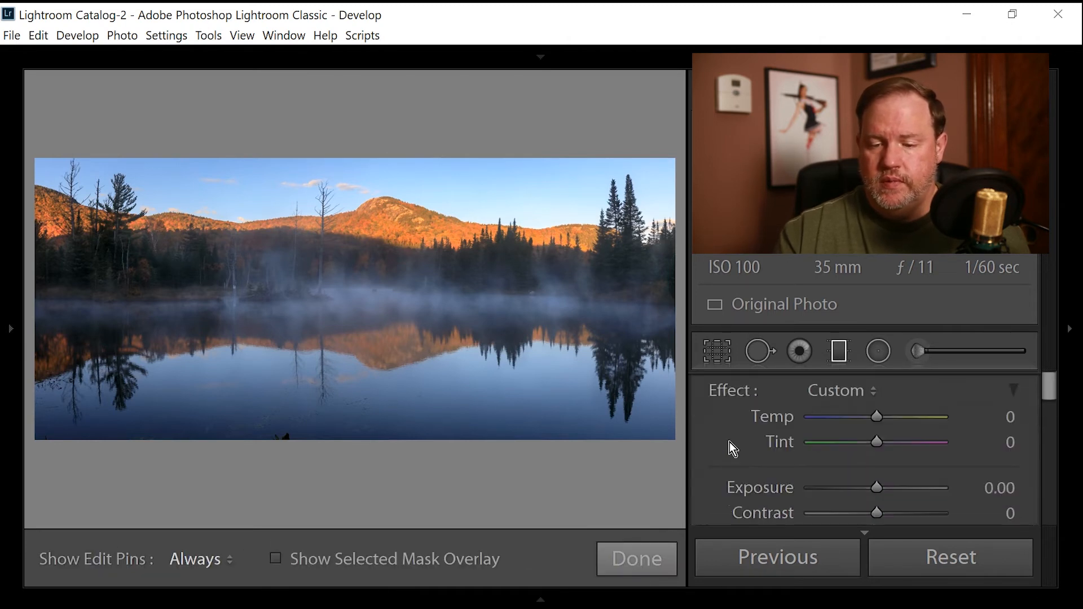
left_click_drag(882, 449, 878, 449)
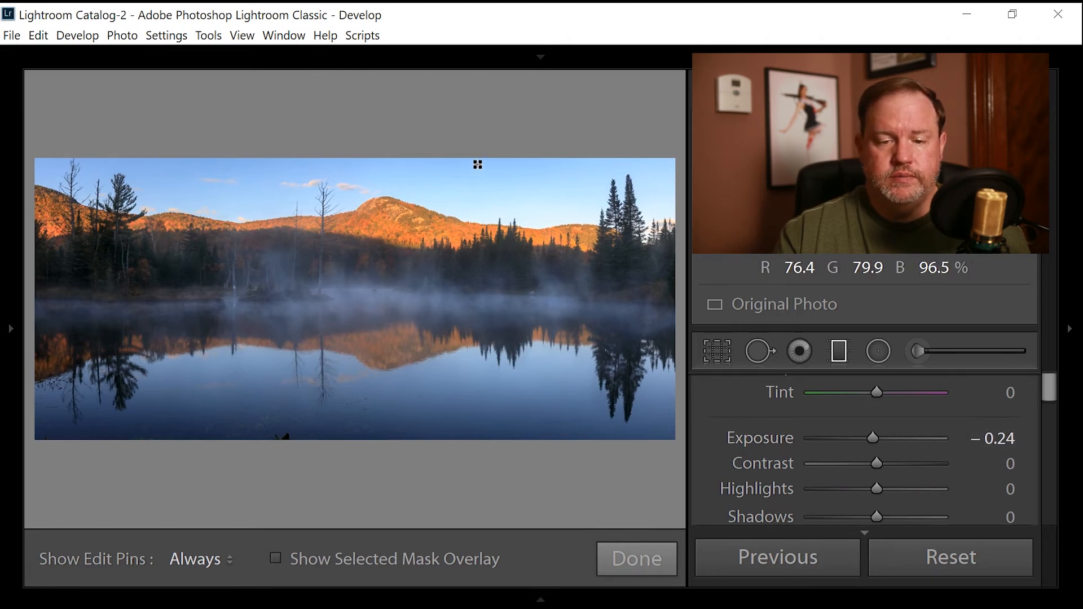
left_click_drag(460, 181, 450, 297)
left_click_drag(452, 242, 436, 278)
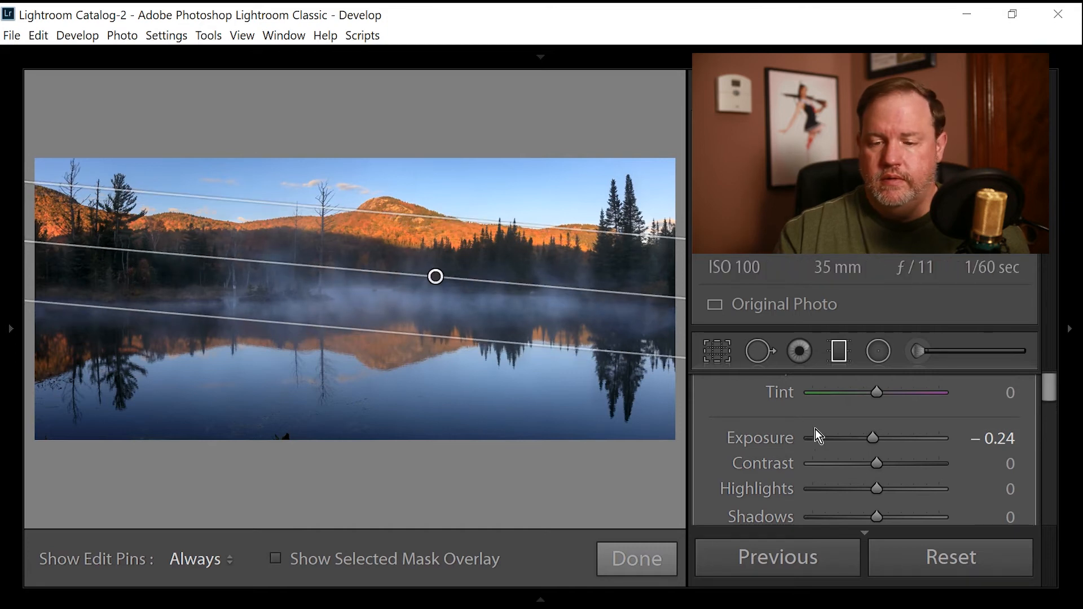
- Set the sky Graduated Filter's Exposure to -0.68
left_click_drag(871, 438, 837, 444)
left_click_drag(837, 444, 861, 439)
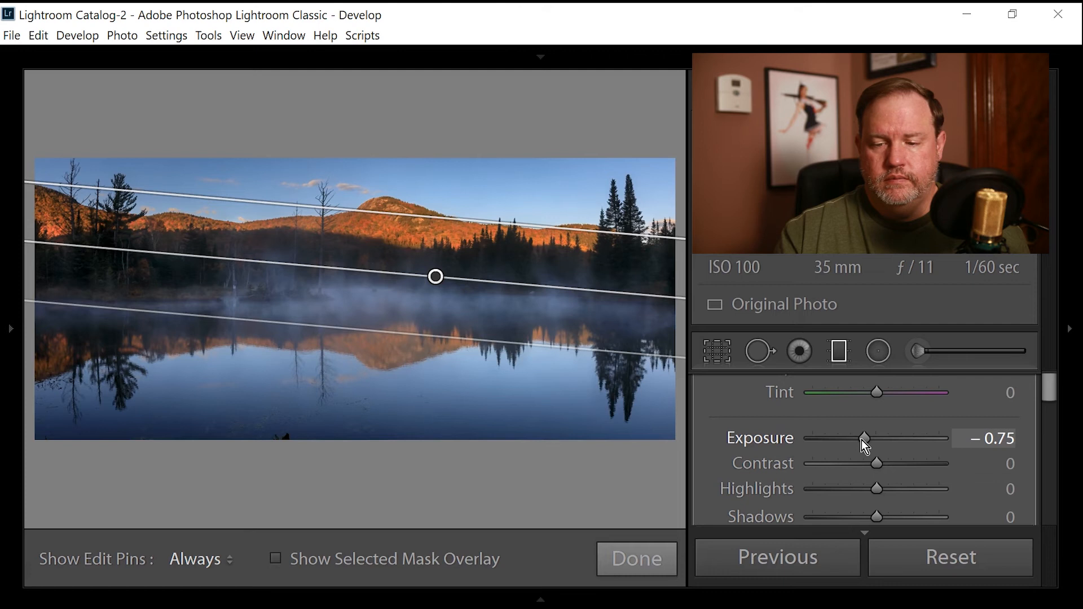
left_click_drag(861, 439, 864, 439)
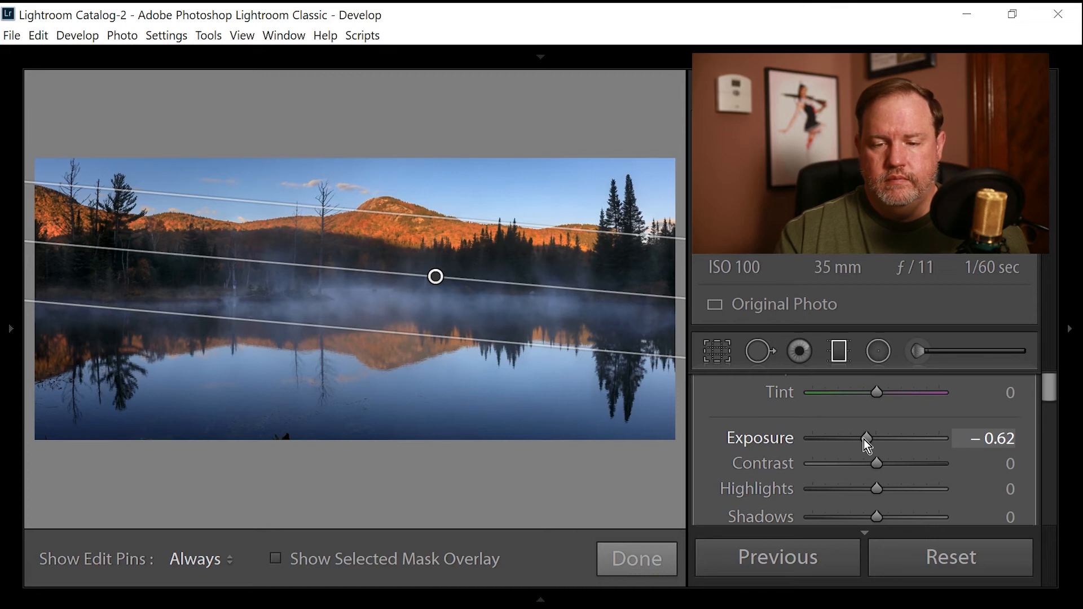
left_click_drag(870, 438, 868, 438)
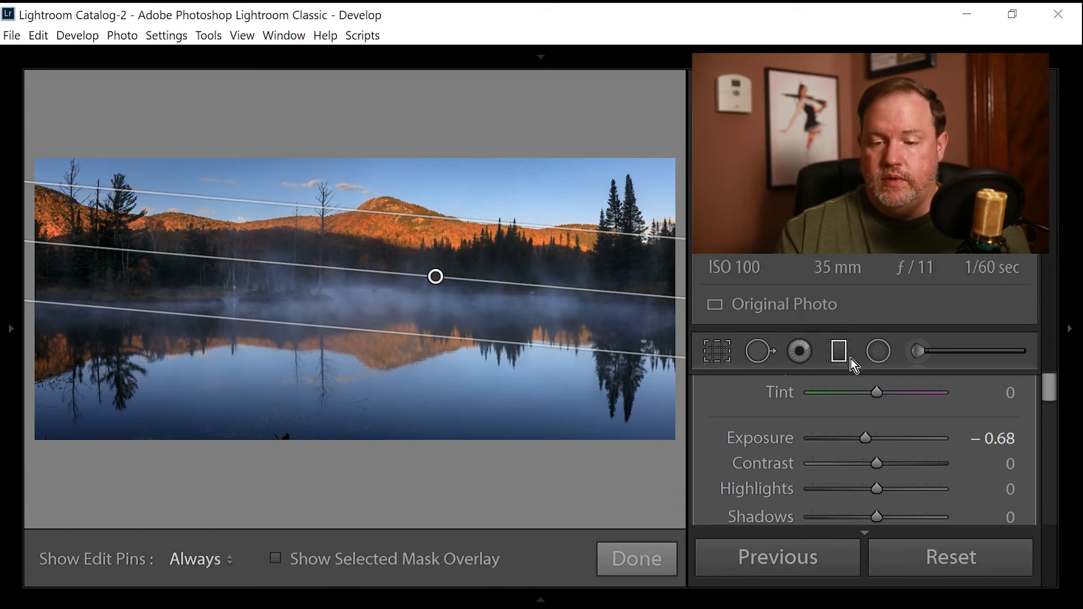
- Create a new Graduated Filter with Exposure 0.24 and draw it from the lower lake upward to the tree line
scroll(828, 434, "up", 2)
left_click(868, 395)
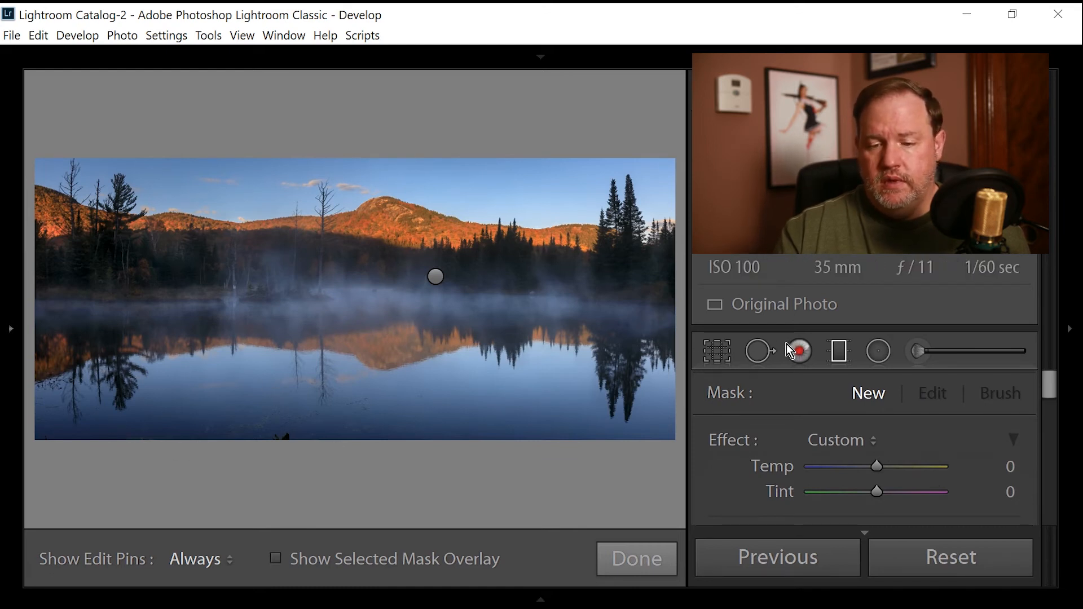
scroll(756, 457, "down", 3)
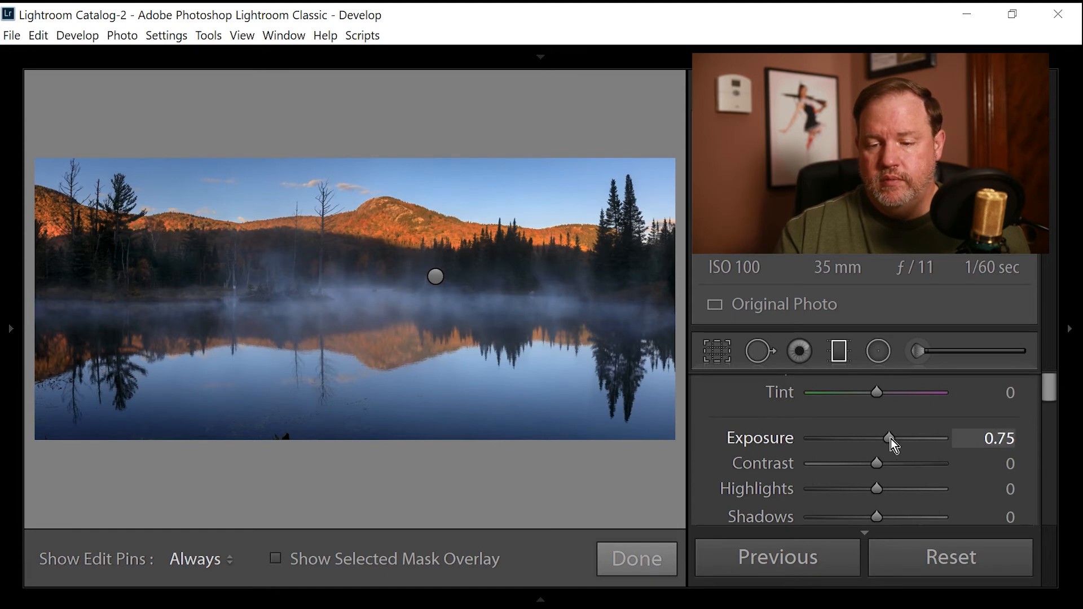
left_click_drag(891, 439, 891, 448)
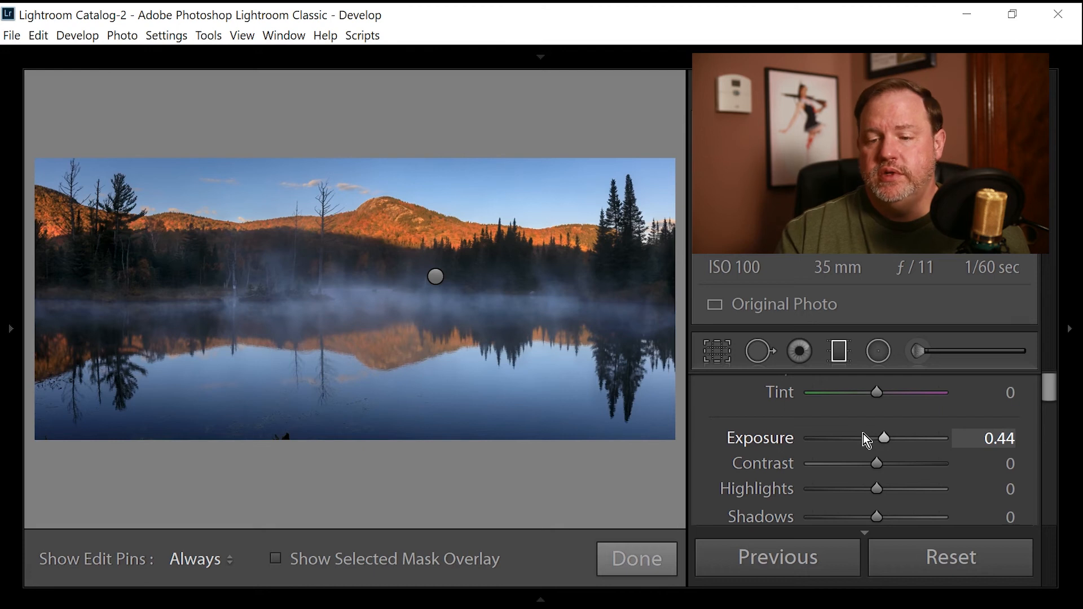
left_click_drag(880, 438, 880, 439)
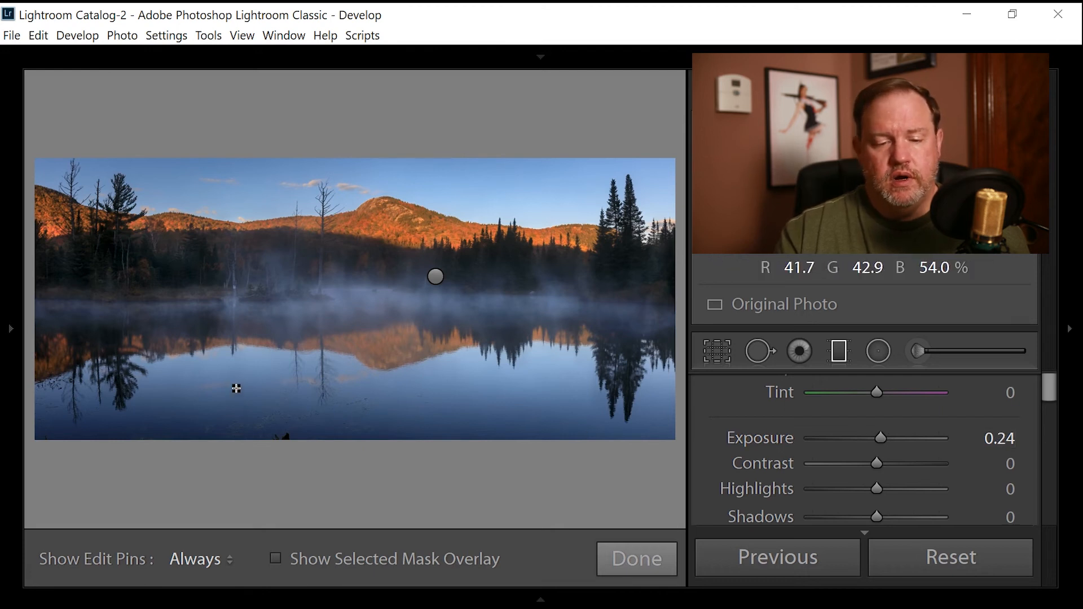
left_click_drag(237, 387, 244, 242)
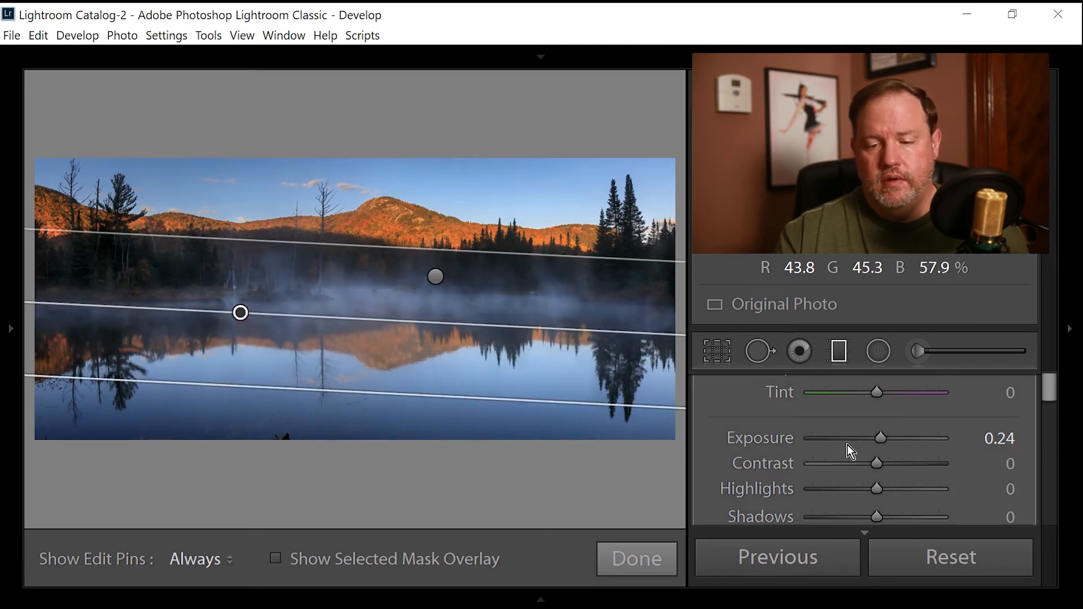
- Set the lake Graduated Filter's Exposure to 0.41 and close the Graduated Filter tool
mouse_move(884, 441)
left_mouse_down()
mouse_move(910, 439)
mouse_move(862, 436)
mouse_move(898, 428)
mouse_move(889, 435)
left_mouse_up()
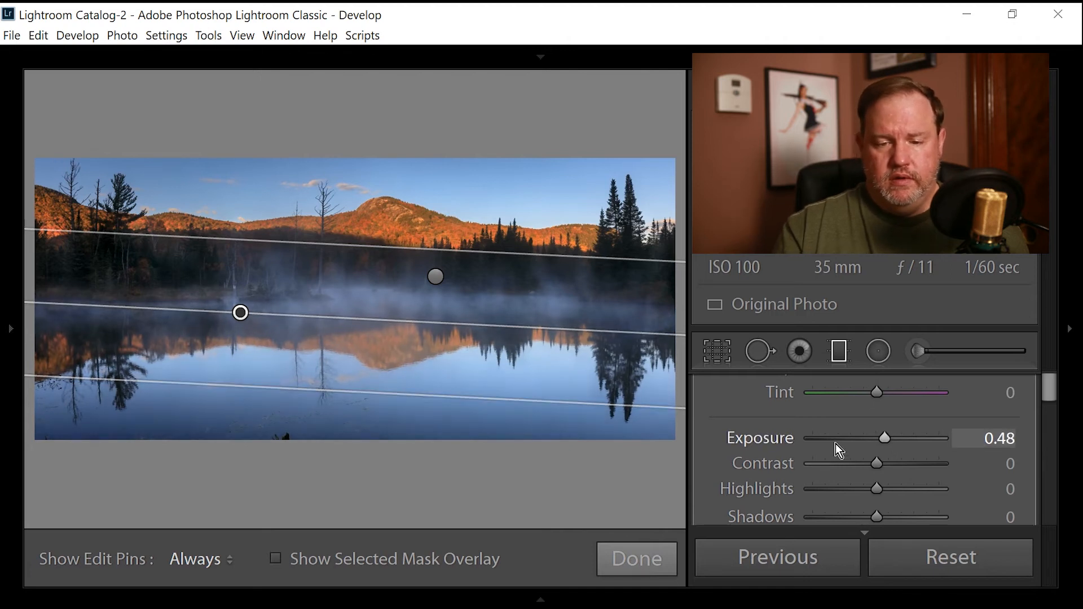
left_click_drag(886, 439, 884, 440)
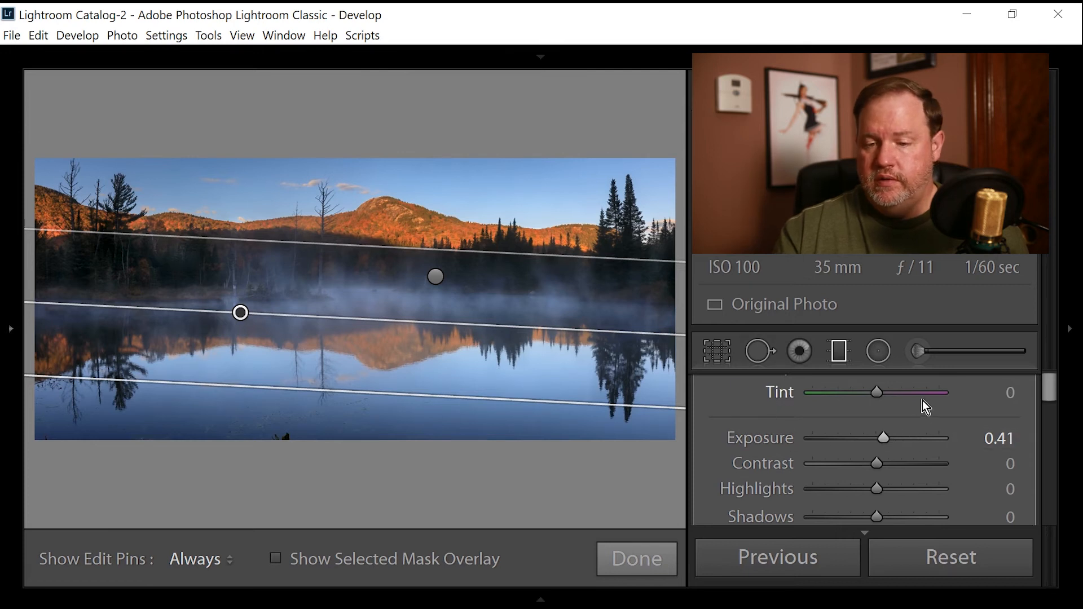
left_click(843, 358)
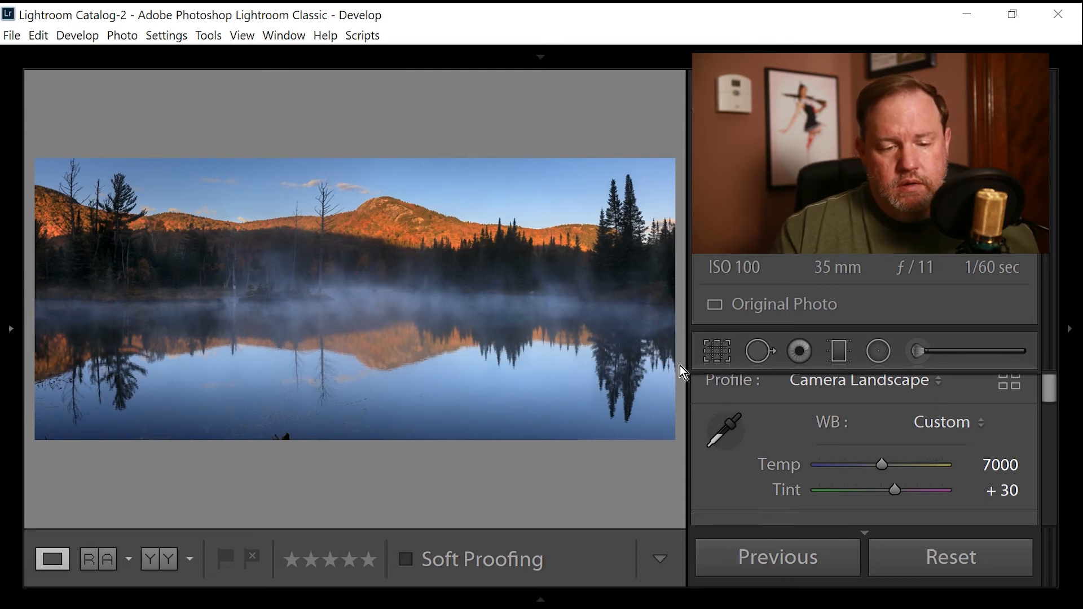
- Crop the panorama at its original aspect ratio, trimming the dark debris off the bottom edge and a strip off the left side
left_click(716, 350)
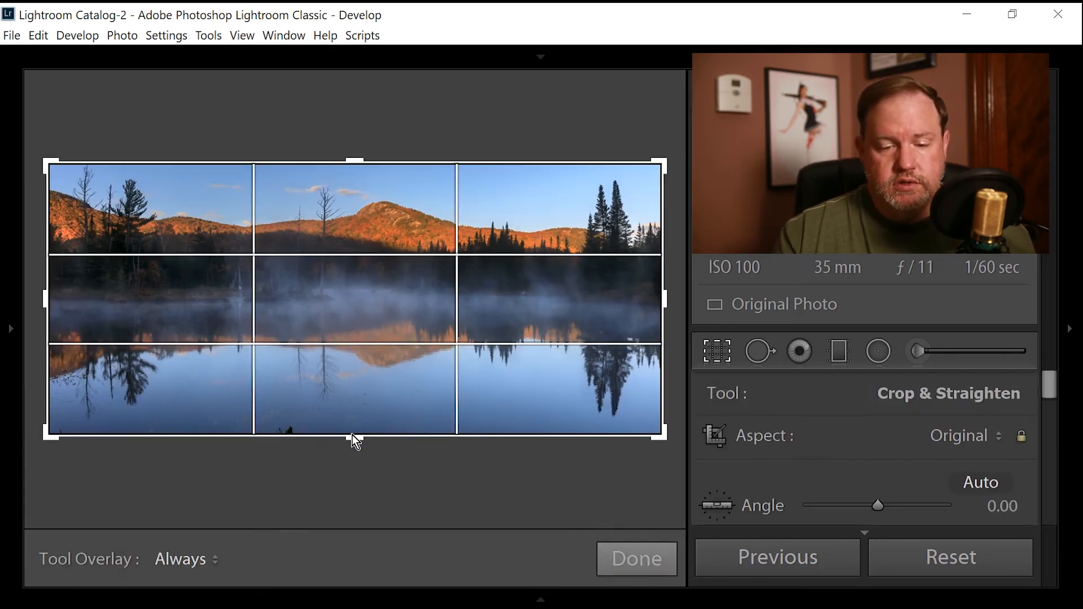
left_click_drag(352, 435, 352, 429)
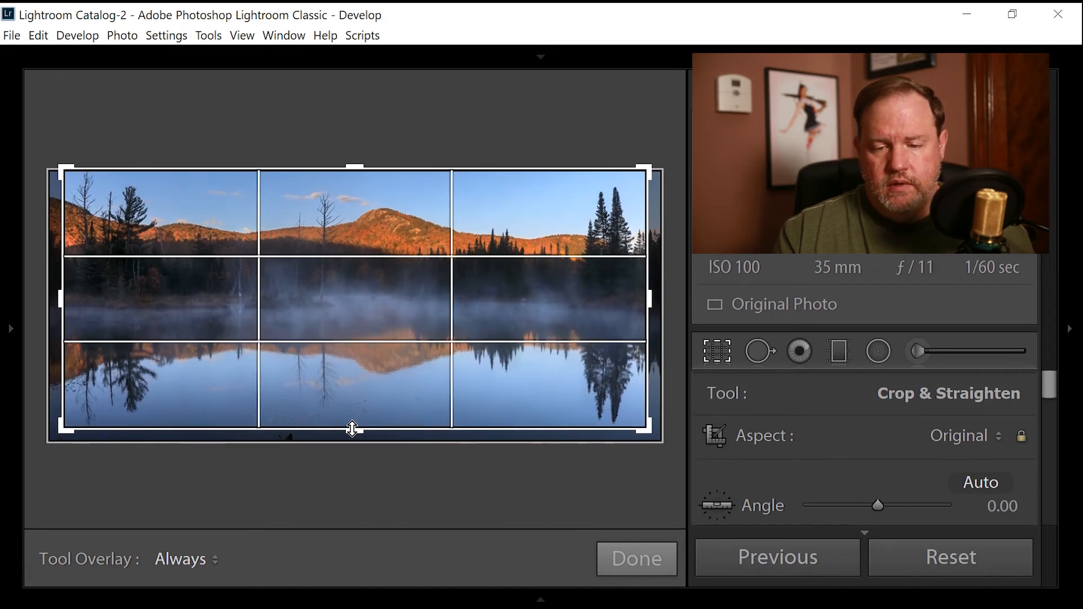
left_click_drag(352, 429, 350, 431)
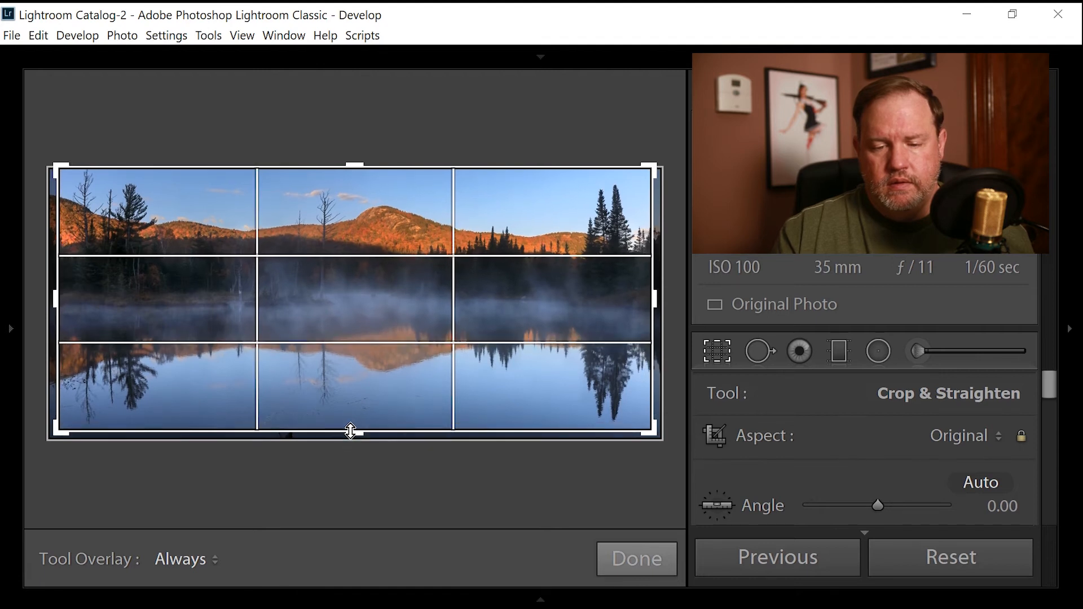
left_click_drag(58, 304, 79, 301)
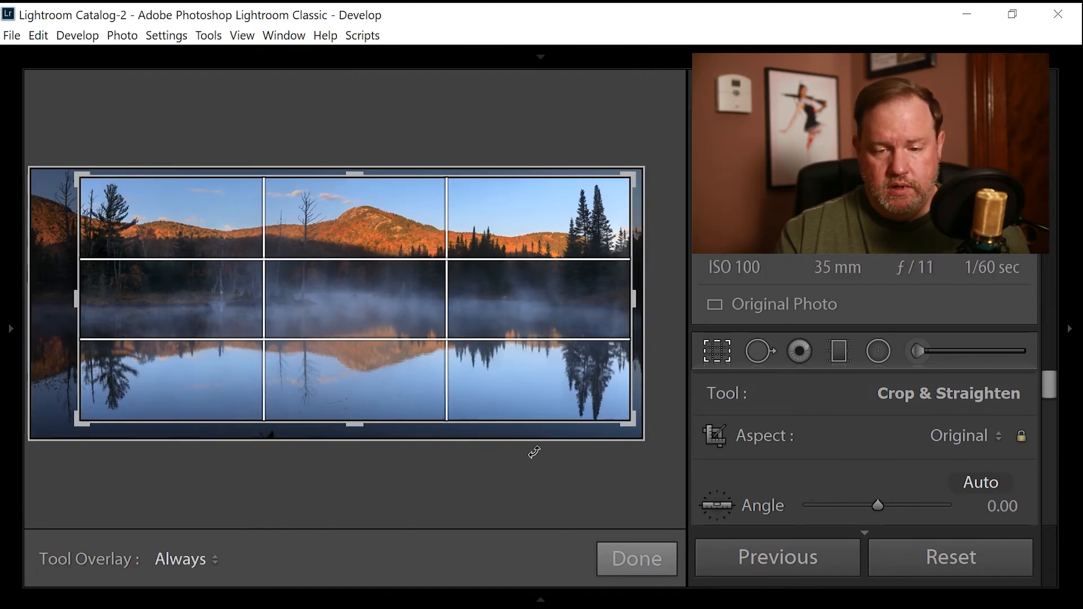
- Shift the photo slightly within the crop frame, fine-tune the frame's upper and left edges, and apply the crop
left_click_drag(431, 379, 431, 373)
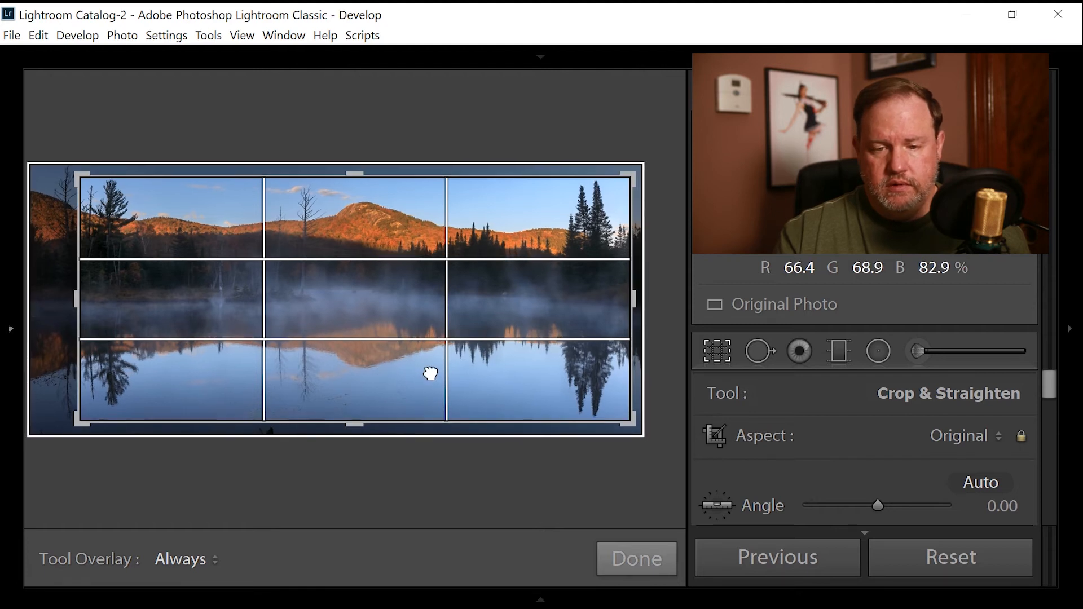
left_click_drag(355, 176, 365, 172)
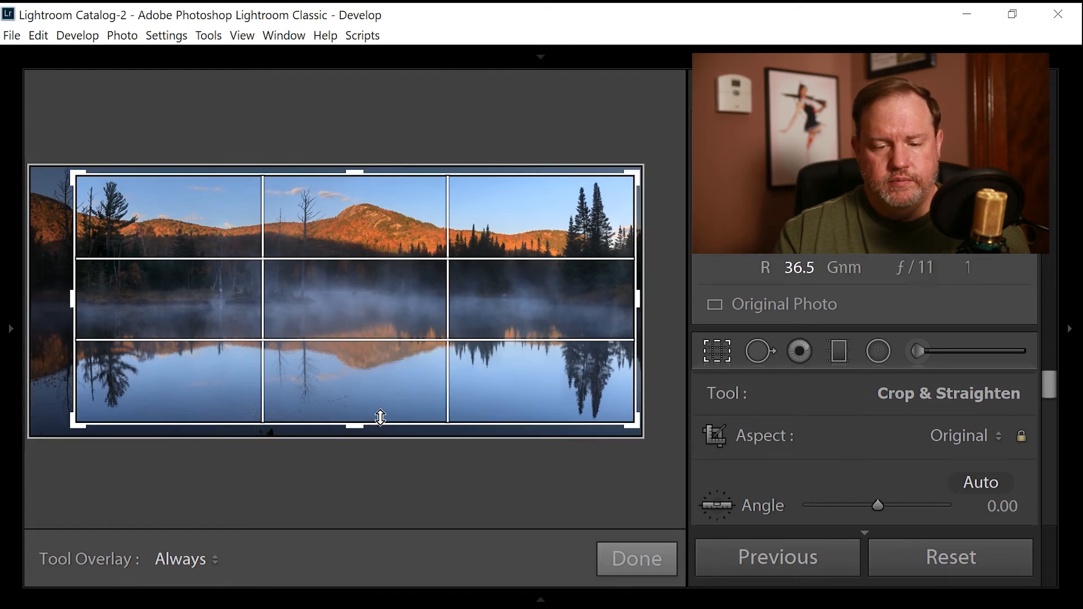
left_click_drag(377, 392, 377, 390)
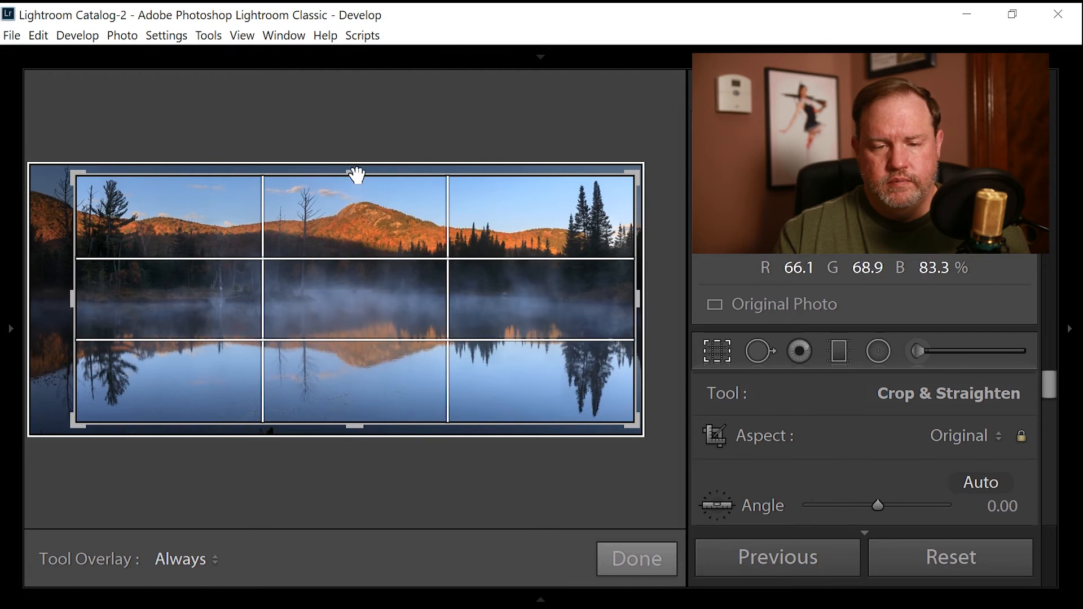
left_click_drag(359, 175, 359, 175)
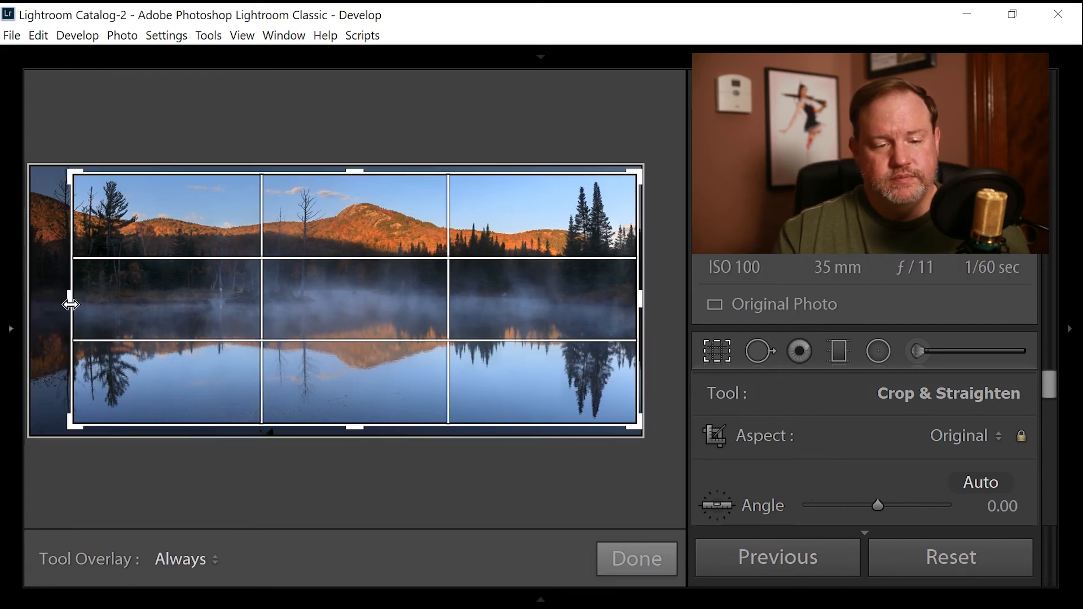
left_click_drag(70, 305, 73, 304)
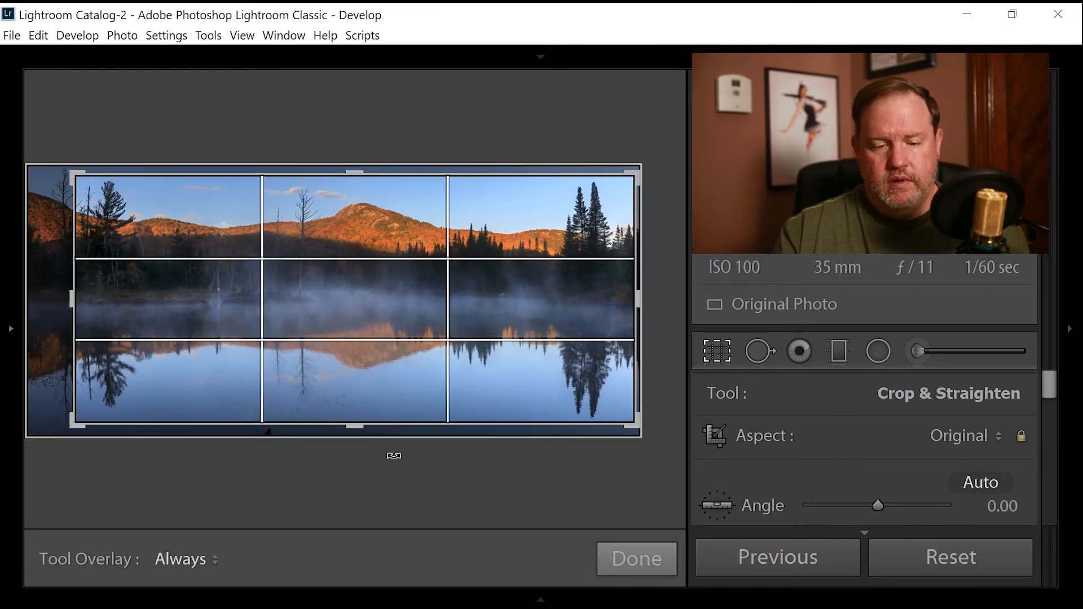
key("Return")
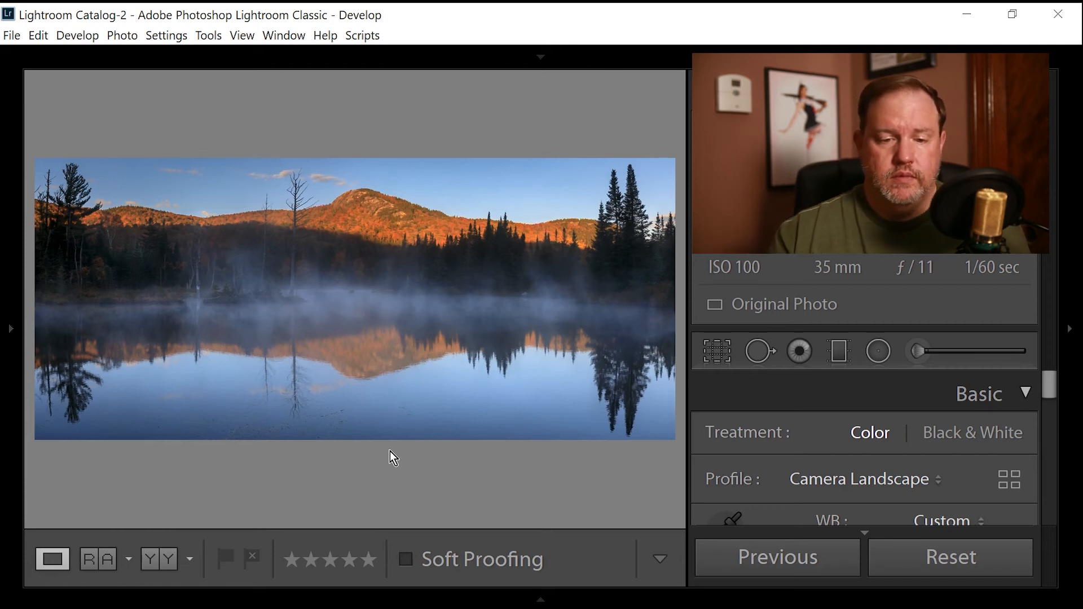
- Compare the cropped panorama before and after side by side with the adjustment panels hidden, and return to the single view
left_click(154, 561)
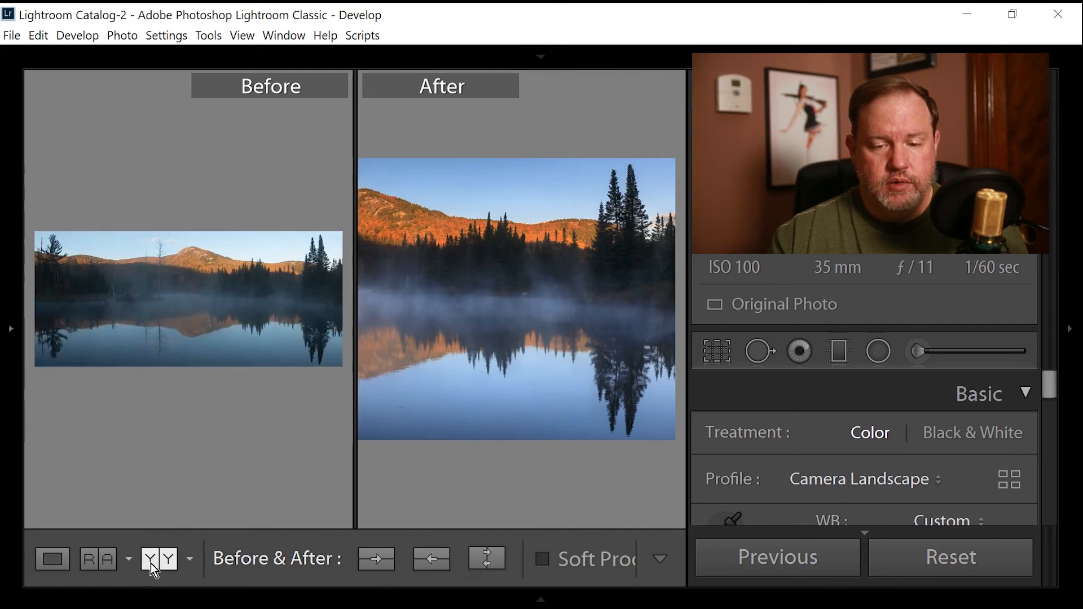
left_click(1070, 334)
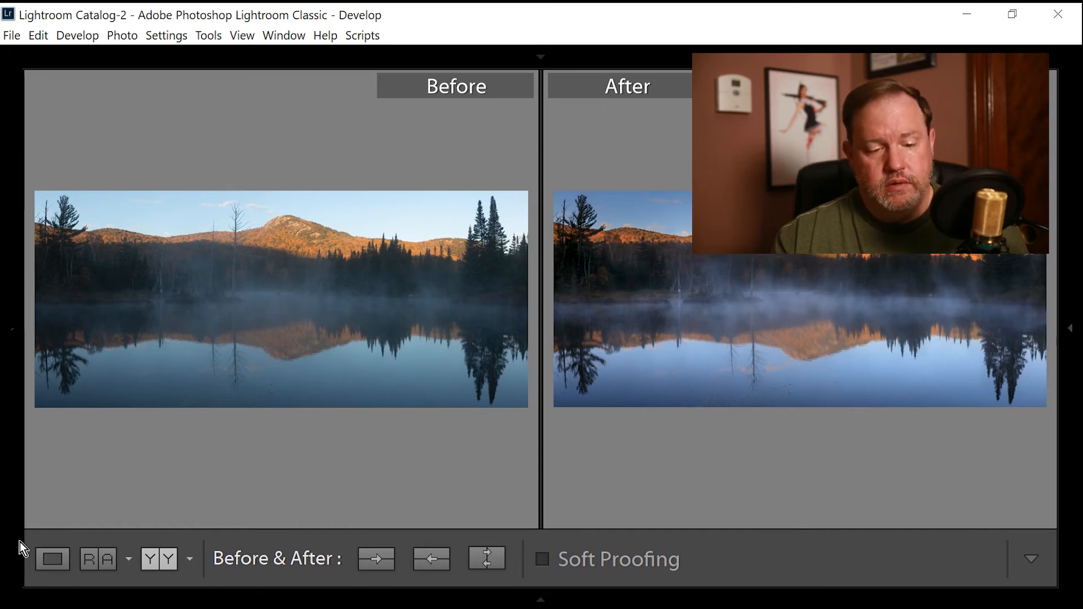
mouse_move(17, 542)
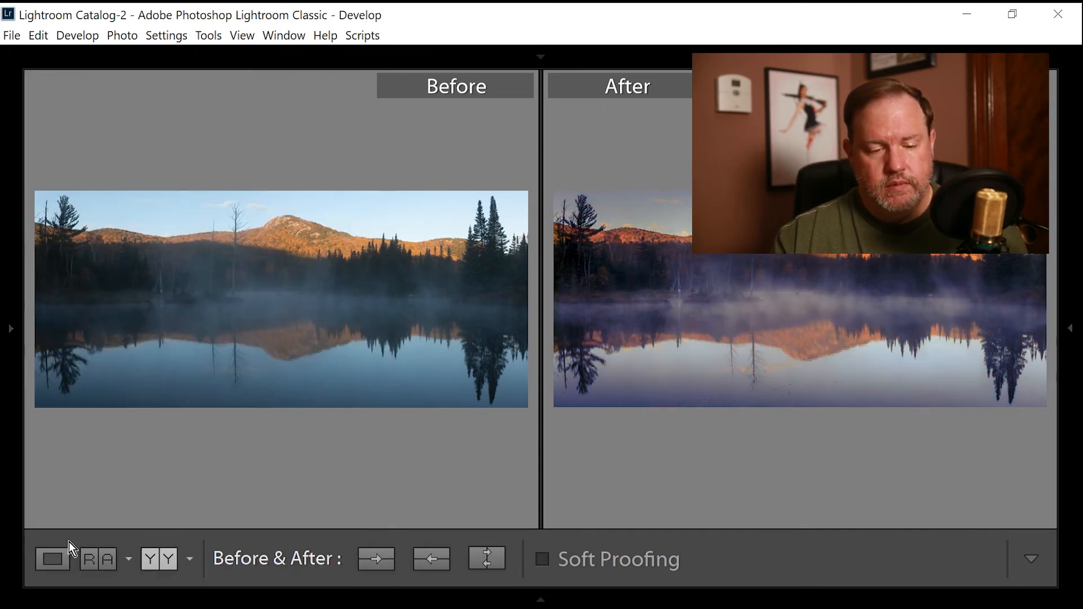
left_click(54, 557)
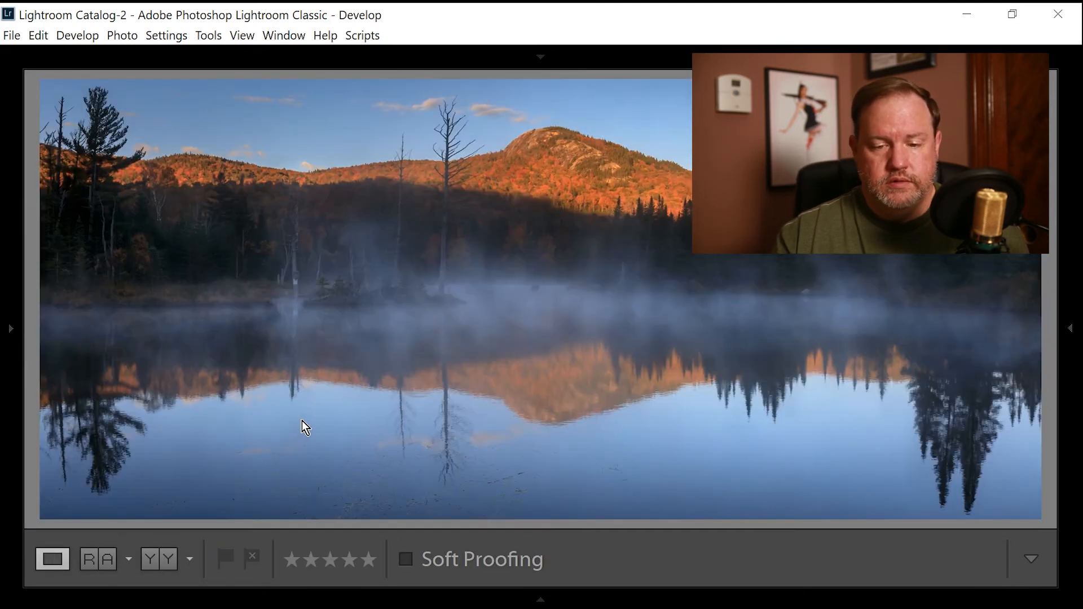
- Zoom in on the pines at the panorama's left end, examine the adjoining hillside foliage, and zoom back out
left_click(66, 156)
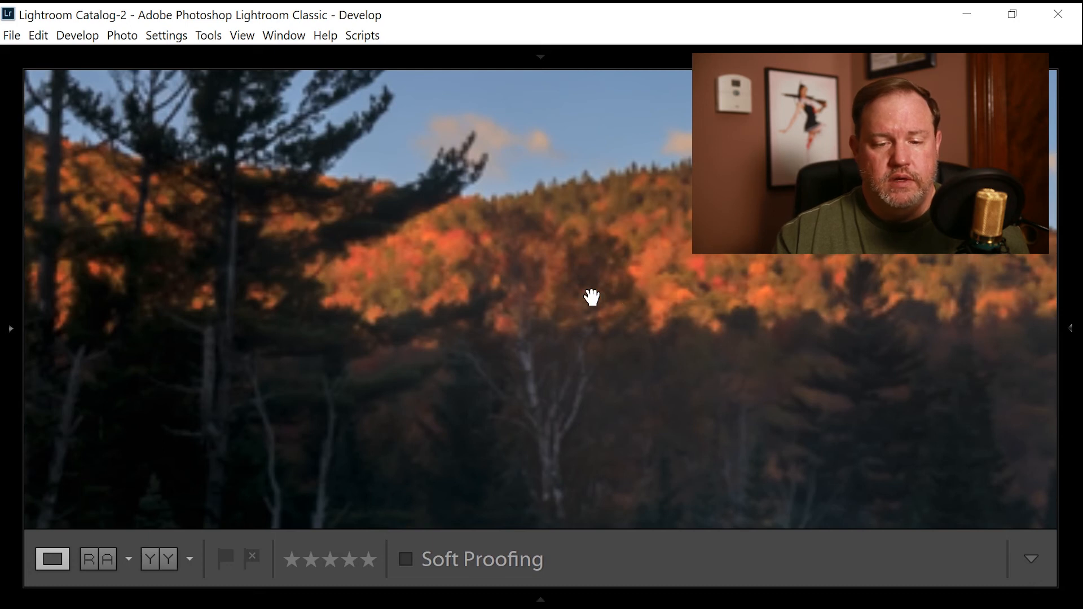
left_click_drag(392, 289, 584, 380)
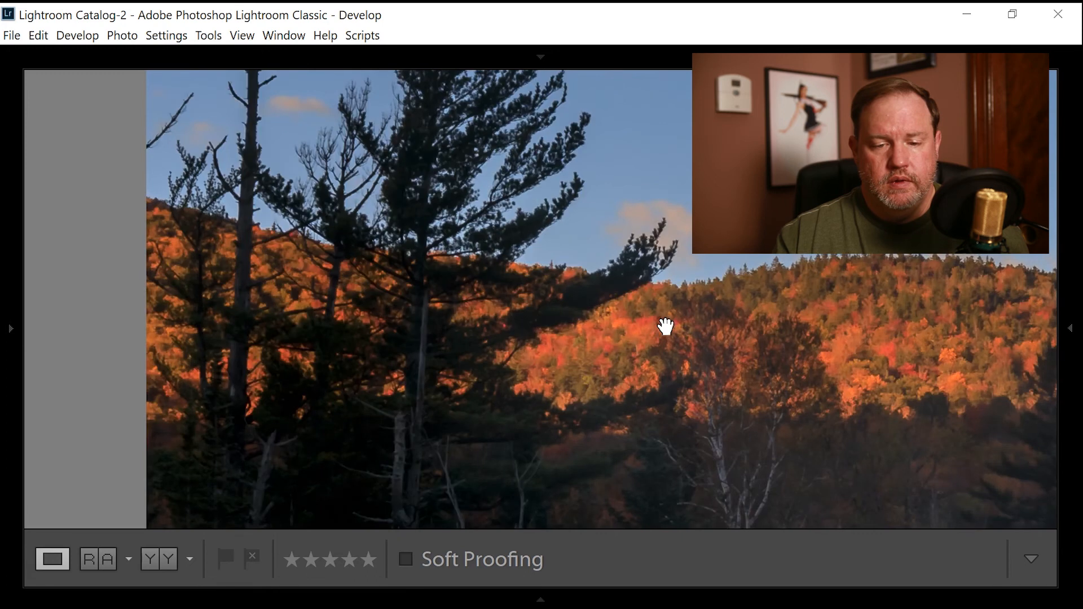
left_click_drag(743, 331, 405, 318)
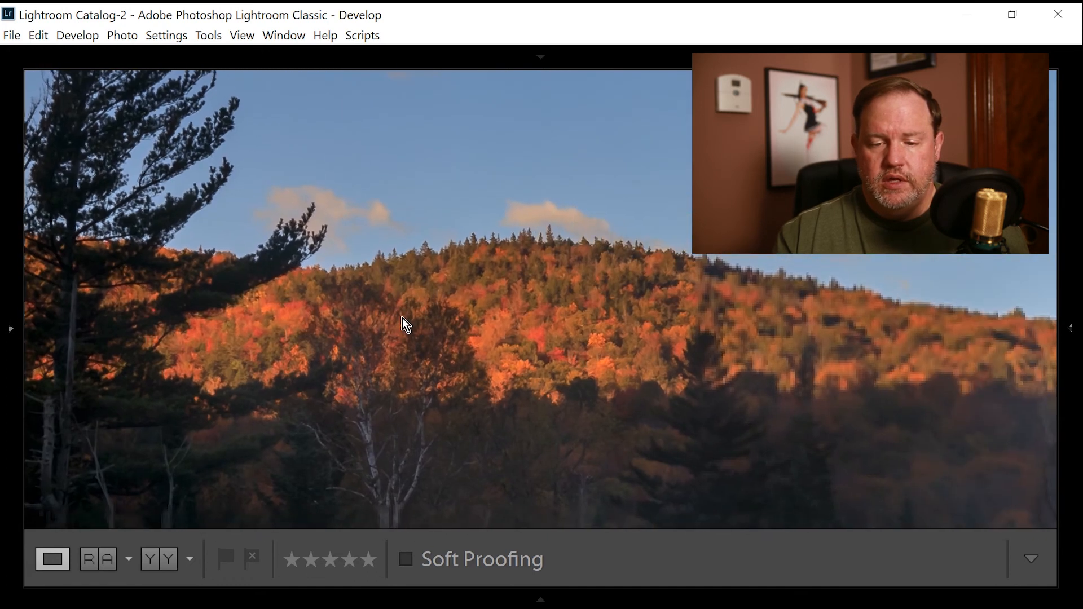
left_click_drag(839, 349, 473, 243)
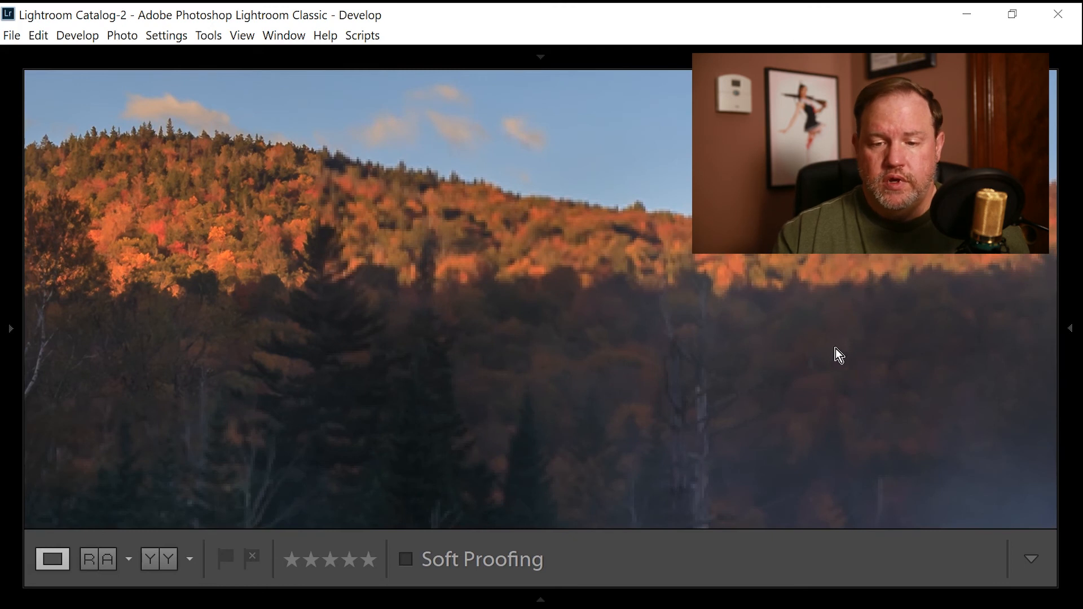
left_click(591, 316)
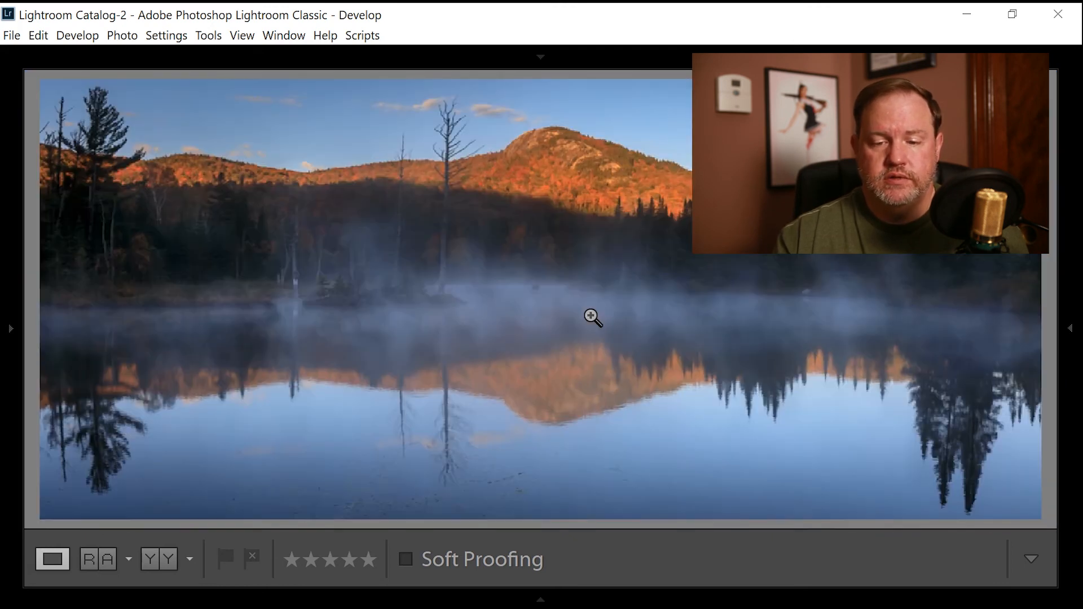
- Inspect the ridge and tree line up close from the left hillside across the peak to the tall evergreens at the right edge
left_click(230, 152)
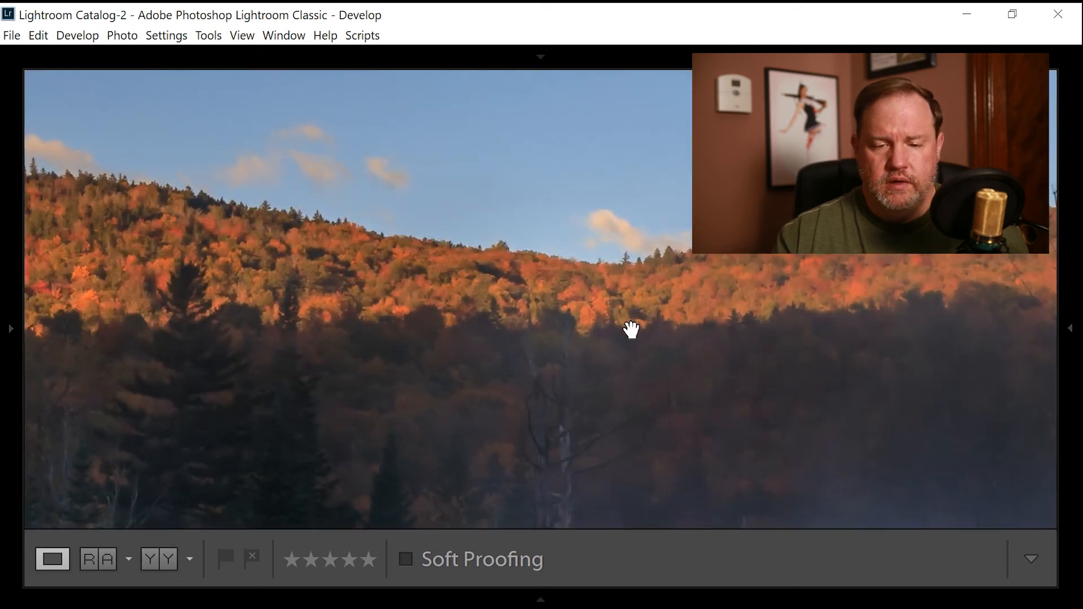
left_click_drag(754, 340, 439, 257)
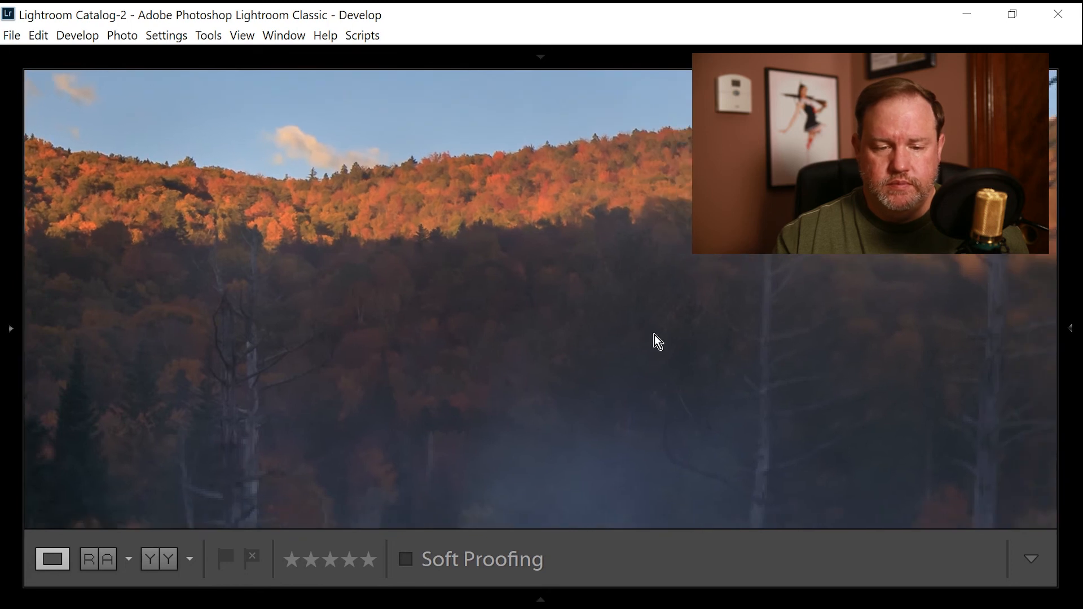
left_click_drag(586, 330, 453, 344)
left_click_drag(283, 405, 242, 499)
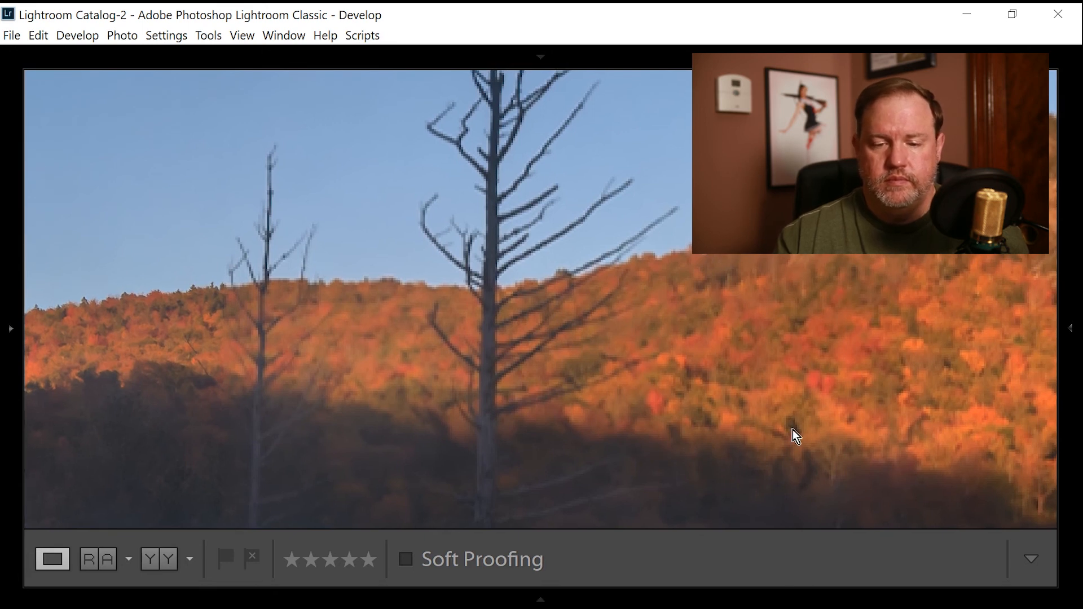
left_click_drag(908, 418, 365, 409)
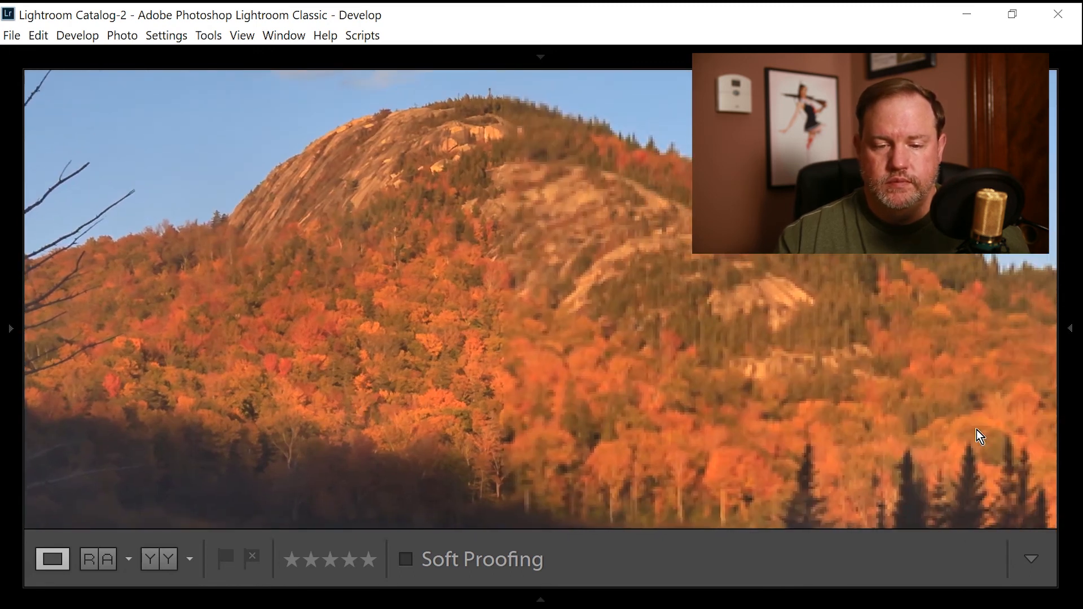
left_click_drag(975, 428, 454, 384)
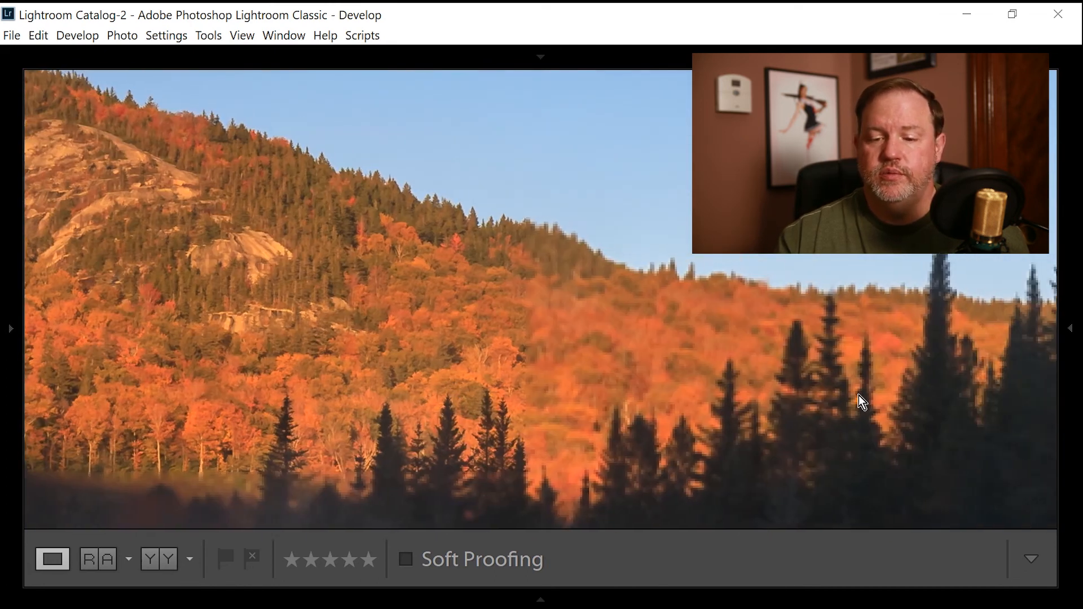
left_click_drag(916, 383, 614, 363)
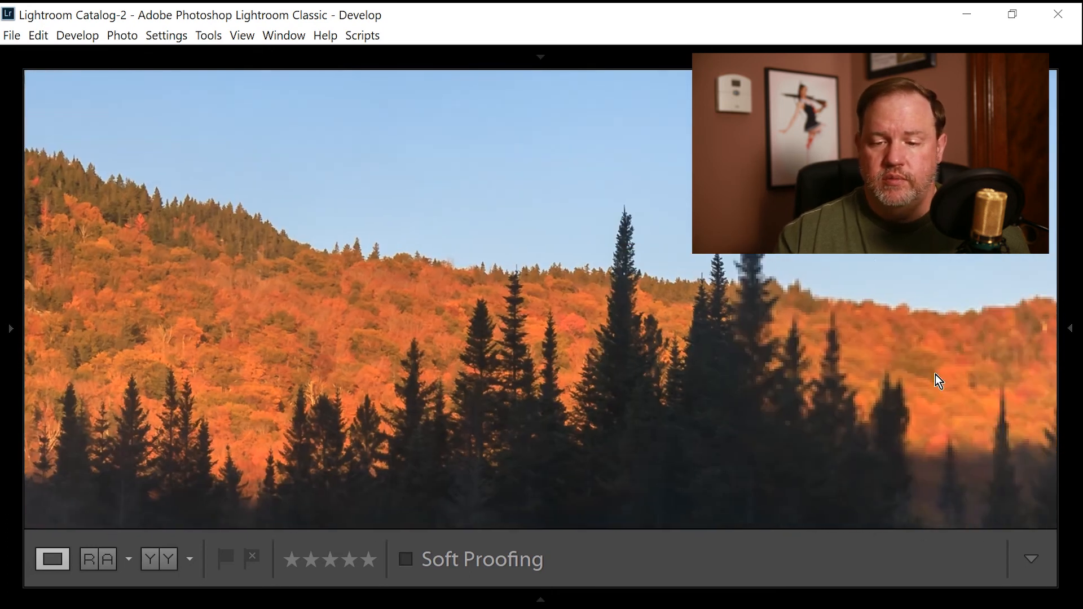
left_click_drag(908, 380, 492, 364)
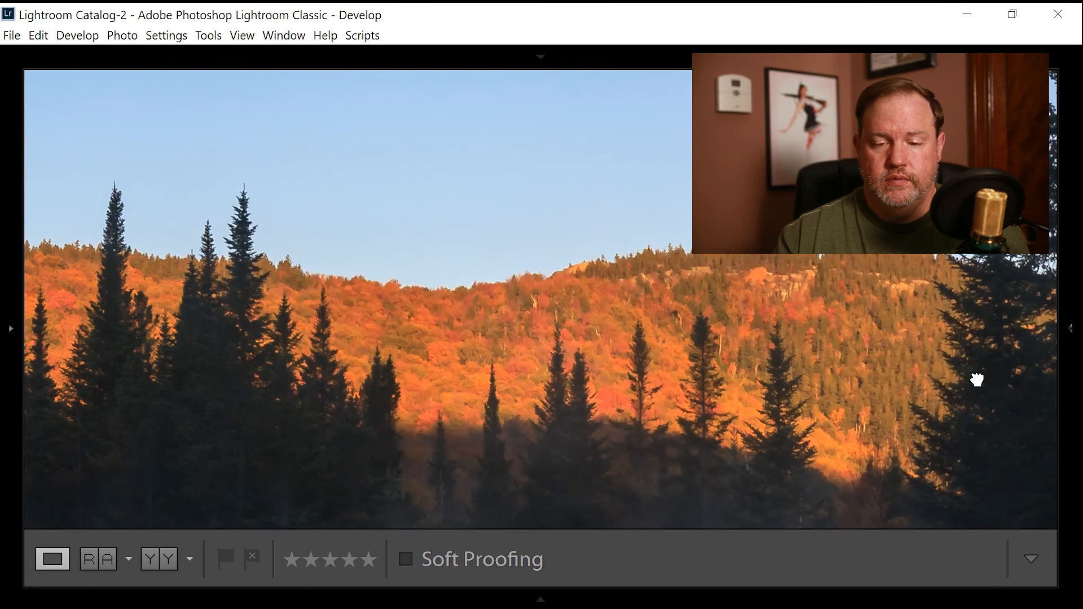
left_click_drag(976, 380, 561, 380)
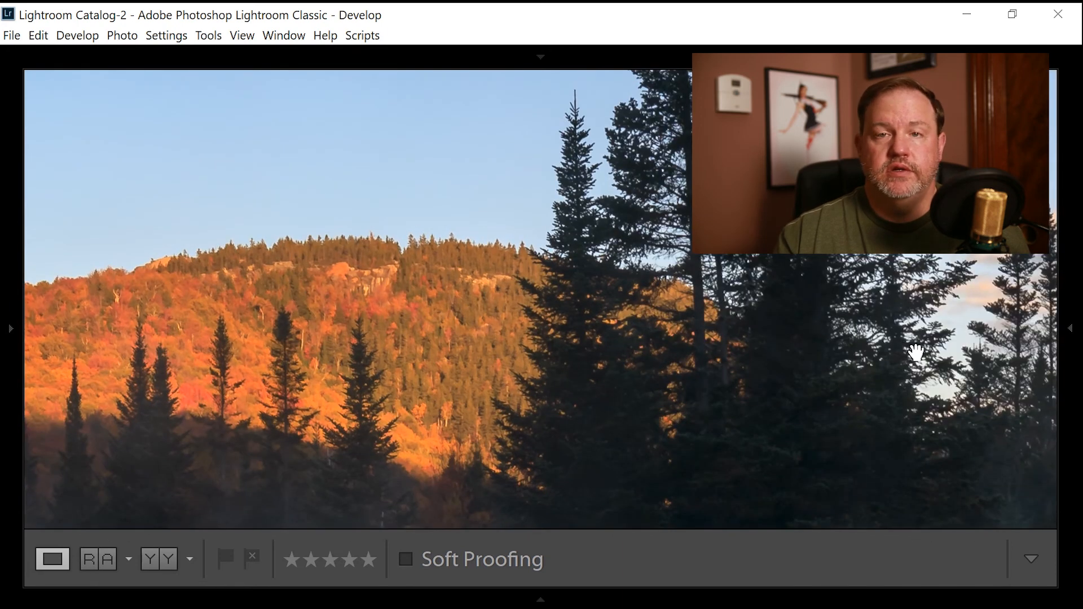
left_click_drag(915, 352, 730, 469)
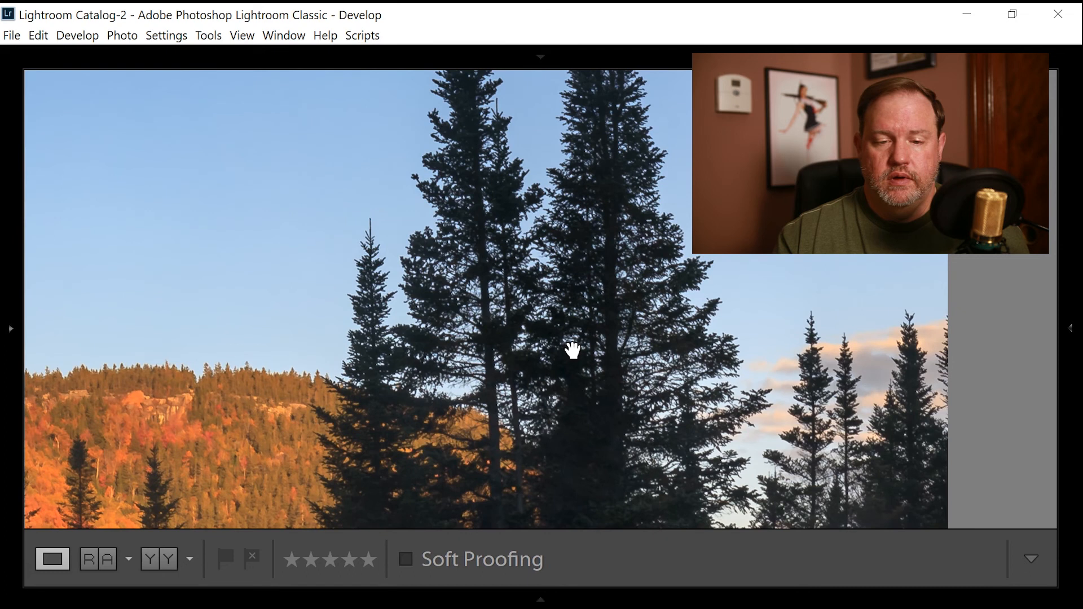
left_click(573, 353)
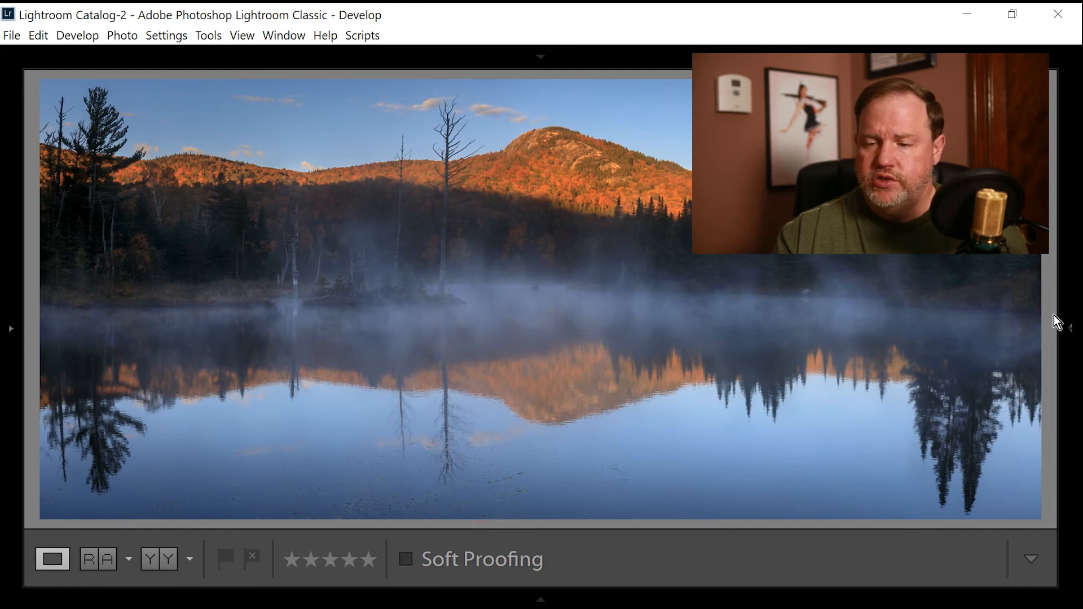
- Show the adjustment panels again and set Shadows to +100, Whites to +37 and Highlights to -86
left_click(1069, 319)
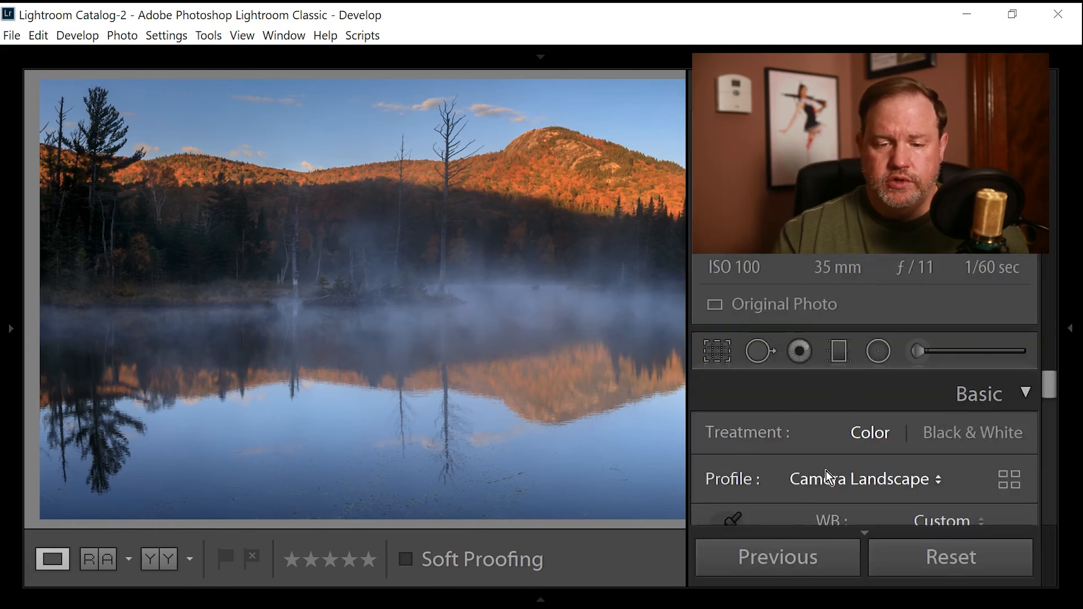
scroll(826, 471, "down", 2)
scroll(825, 471, "down", 5)
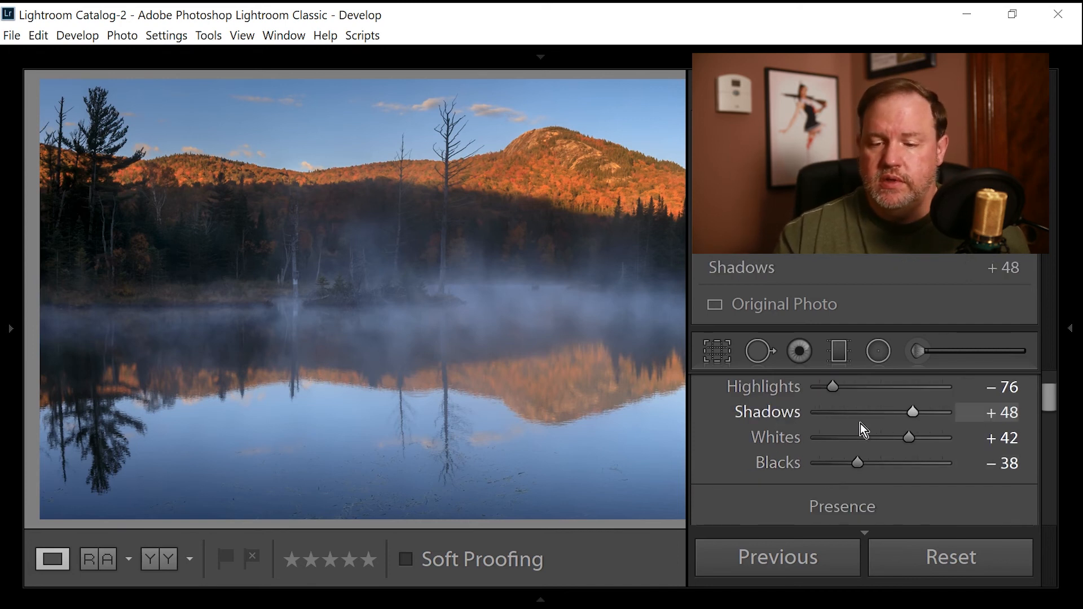
left_click_drag(915, 414, 966, 417)
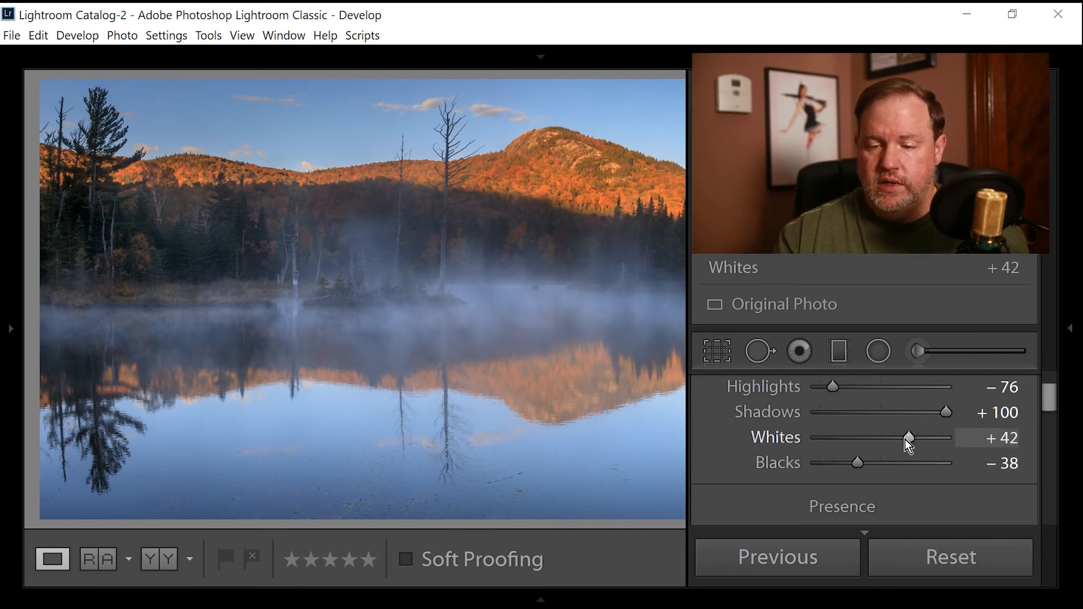
left_click_drag(905, 438, 904, 441)
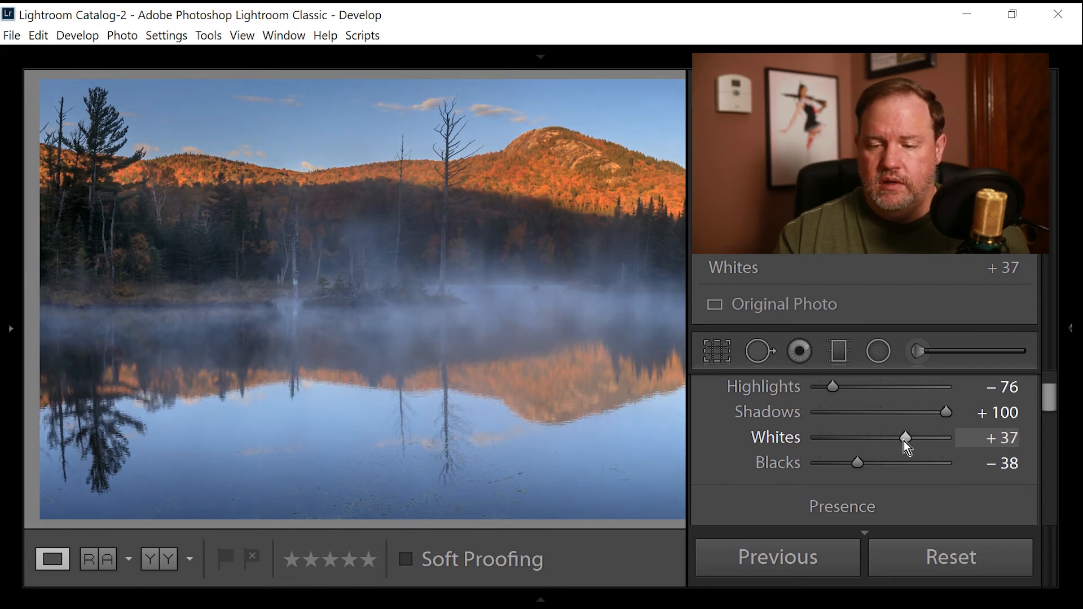
left_click_drag(830, 390, 824, 392)
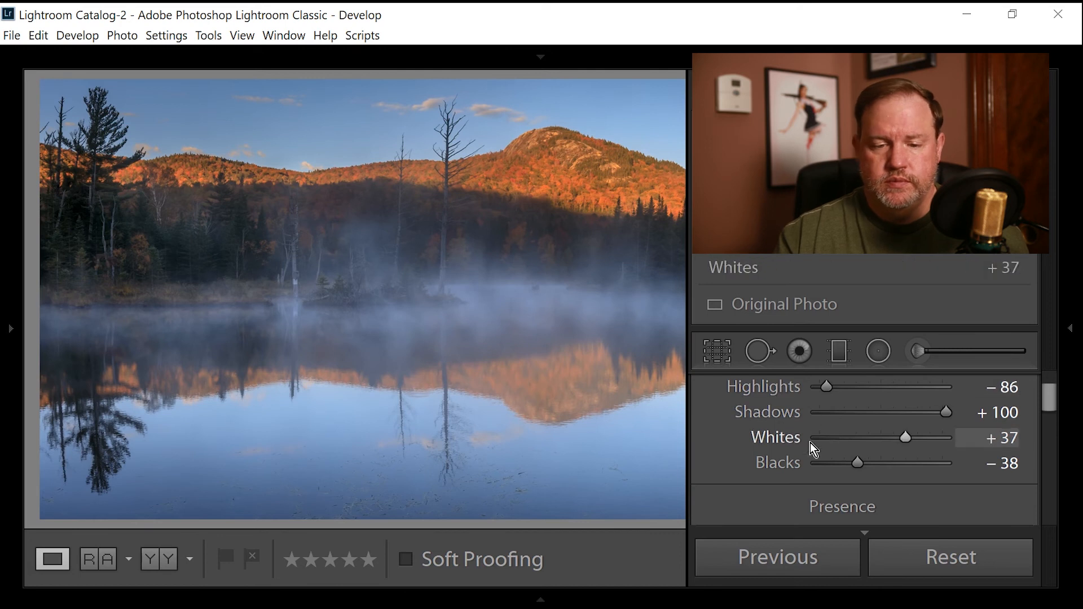